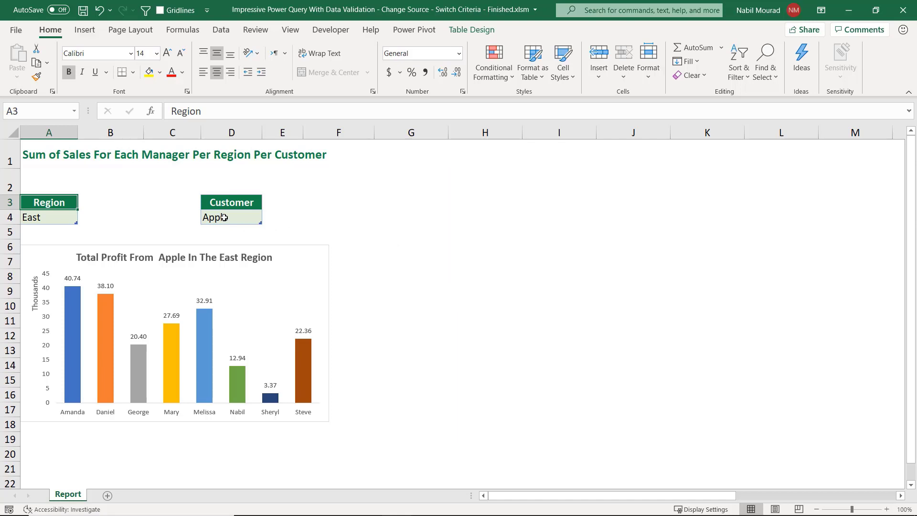
- Switch the Region cell A4 to South using its dropdown list
{"action": "left_click", "coordinate": [67, 218]}
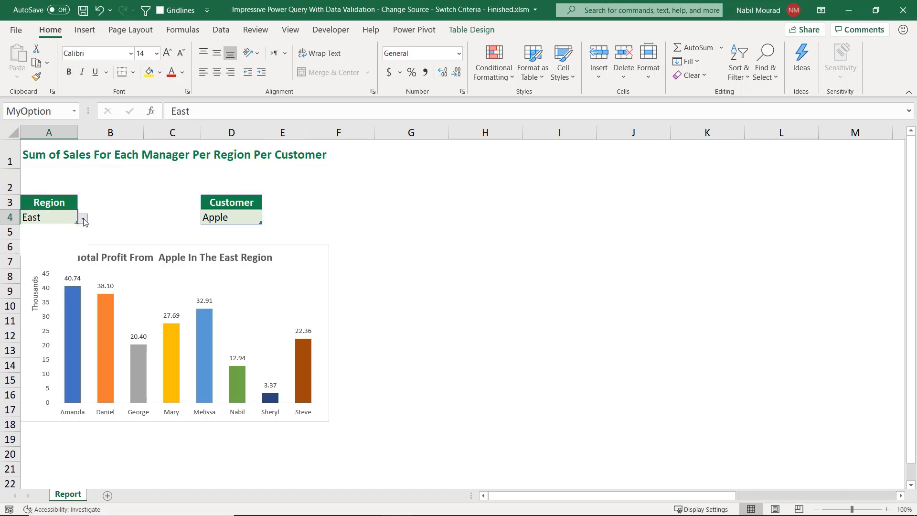
{"action": "left_click", "coordinate": [84, 219]}
{"action": "left_click", "coordinate": [31, 236]}
{"action": "left_click", "coordinate": [84, 218]}
{"action": "left_click", "coordinate": [30, 244]}
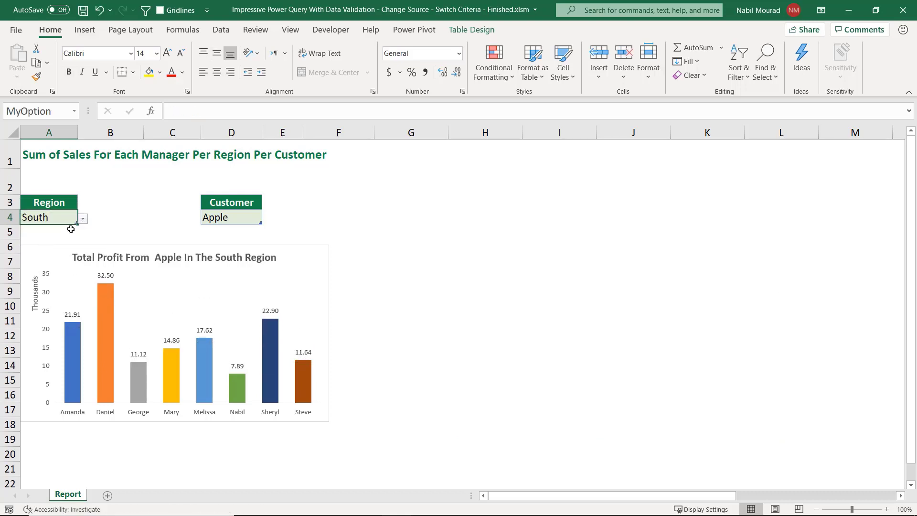
- Set the Customer cell D4 to Costco from its dropdown list
{"action": "left_click", "coordinate": [231, 215]}
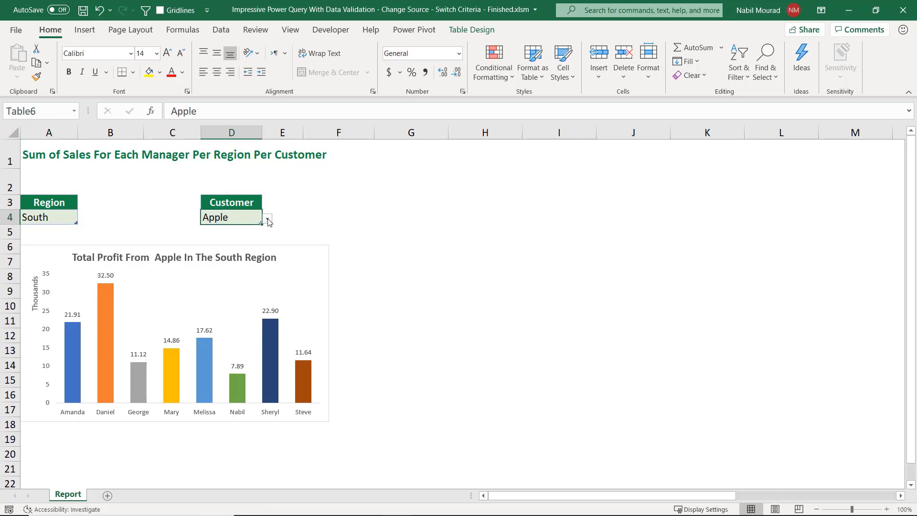
{"action": "left_click", "coordinate": [267, 218]}
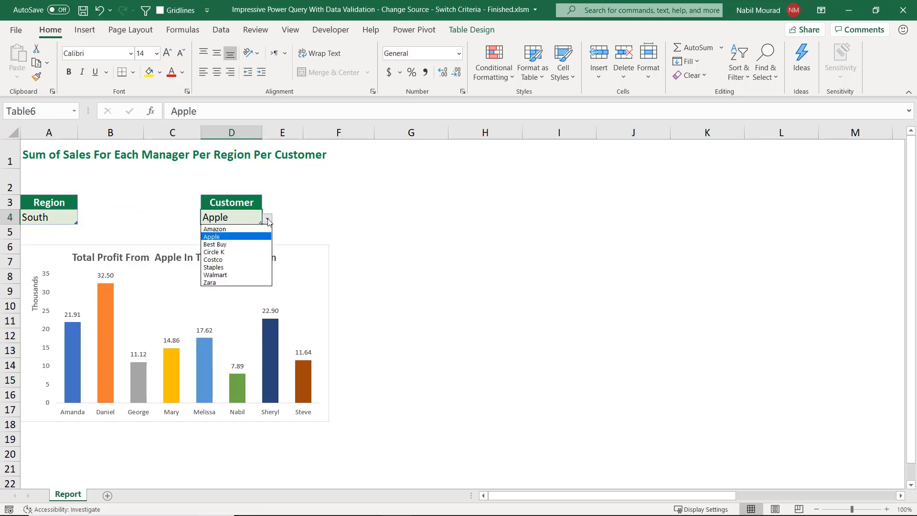
{"action": "left_click", "coordinate": [218, 260]}
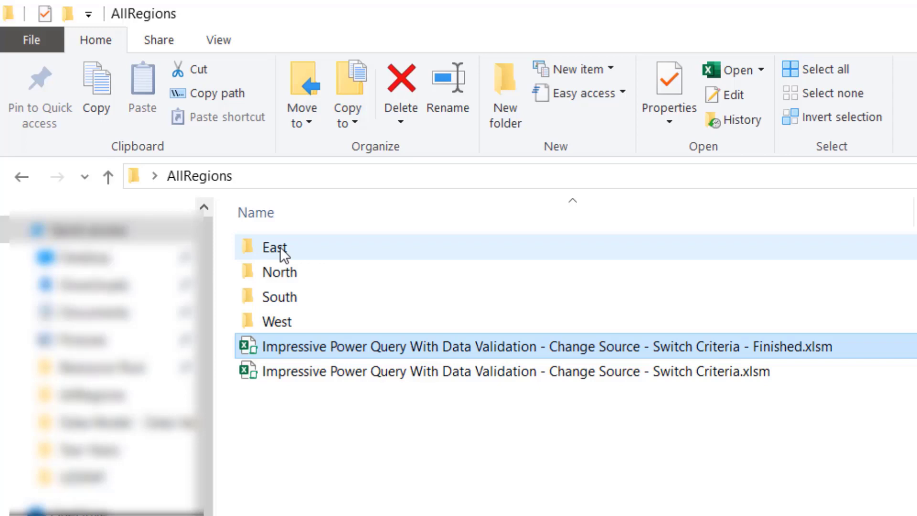
- Open the East folder inside AllRegions in File Explorer and select East.xlsx
{"action": "double_click", "coordinate": [280, 246]}
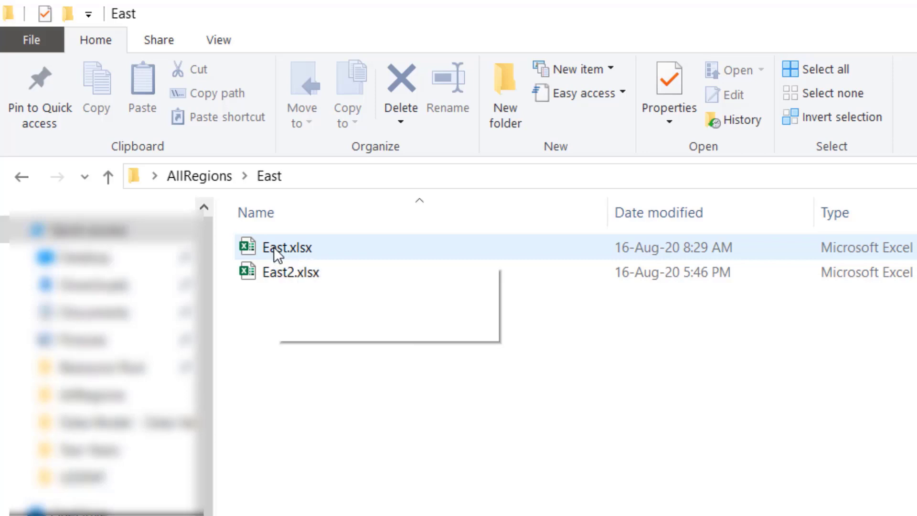
{"action": "left_click", "coordinate": [274, 248]}
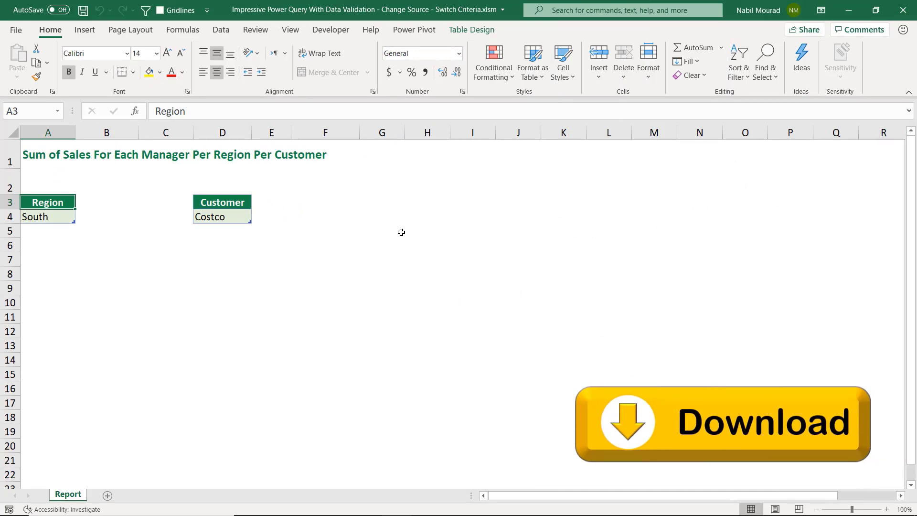
- Examine the Regions and Customer lists in columns S and U and the options of both dropdown cells
{"action": "scroll", "coordinate": [401, 232], "scroll_direction": "right", "scroll_amount": 3}
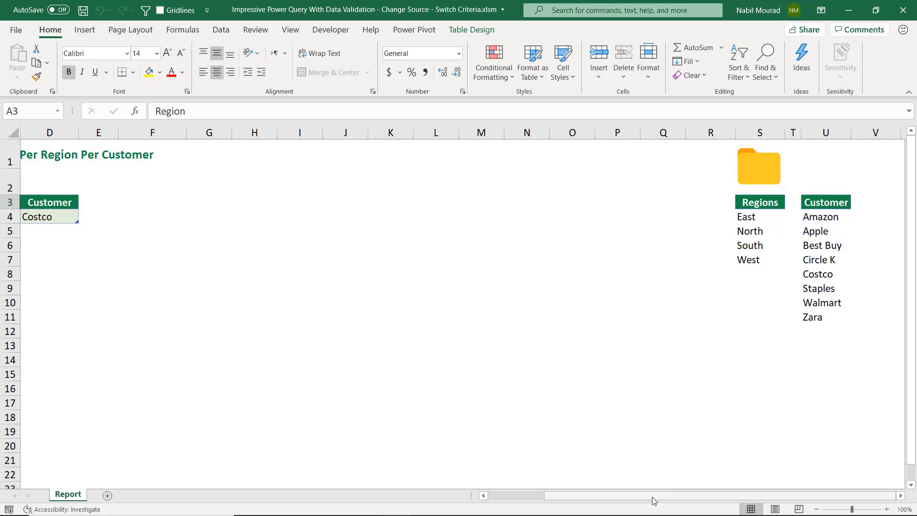
{"action": "left_click_drag", "start_coordinate": [645, 497], "coordinate": [587, 497]}
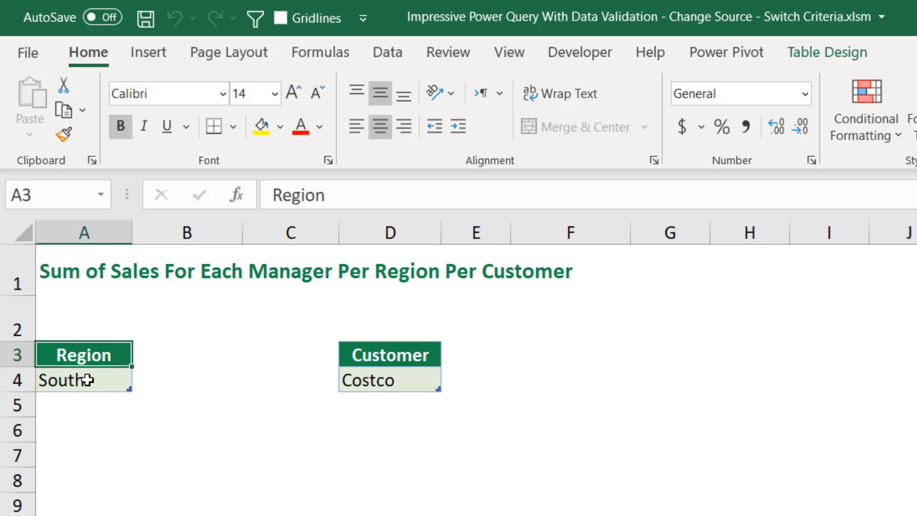
{"action": "left_click", "coordinate": [123, 385]}
{"action": "left_click", "coordinate": [142, 382]}
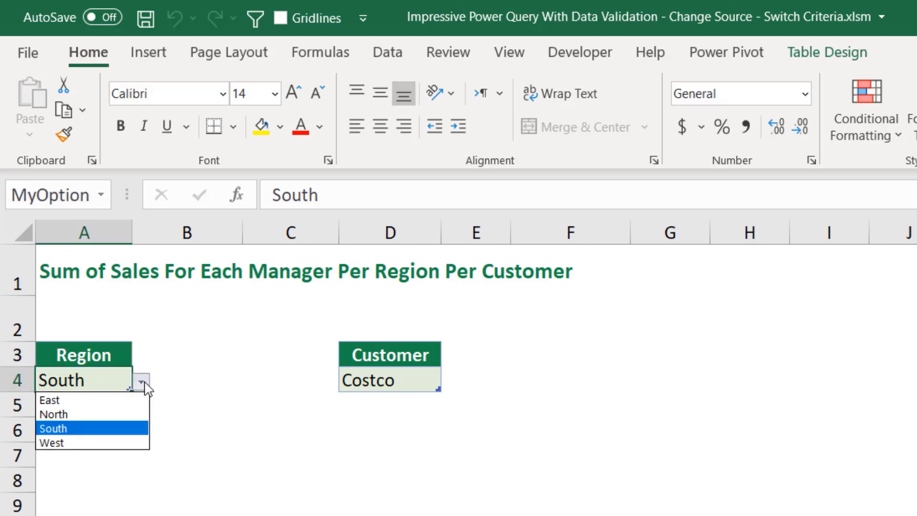
{"action": "left_click", "coordinate": [144, 383]}
{"action": "left_click", "coordinate": [430, 377]}
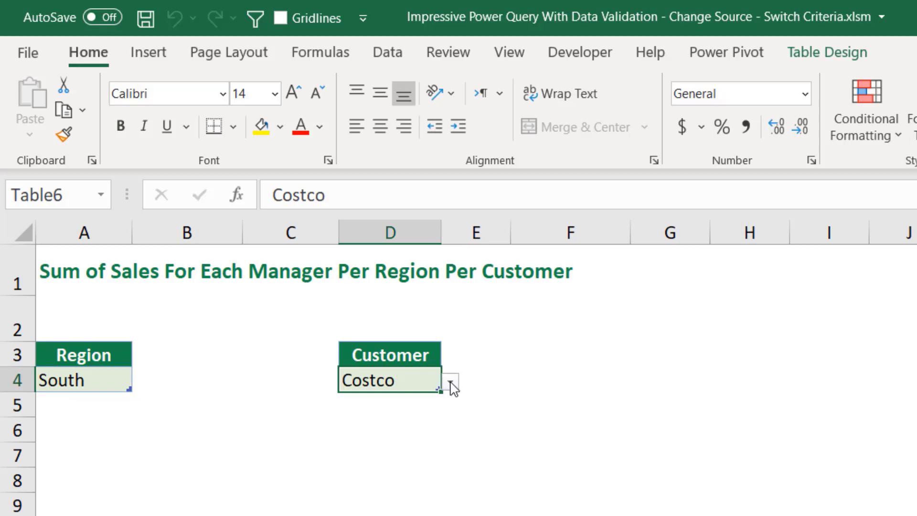
{"action": "left_click", "coordinate": [450, 383]}
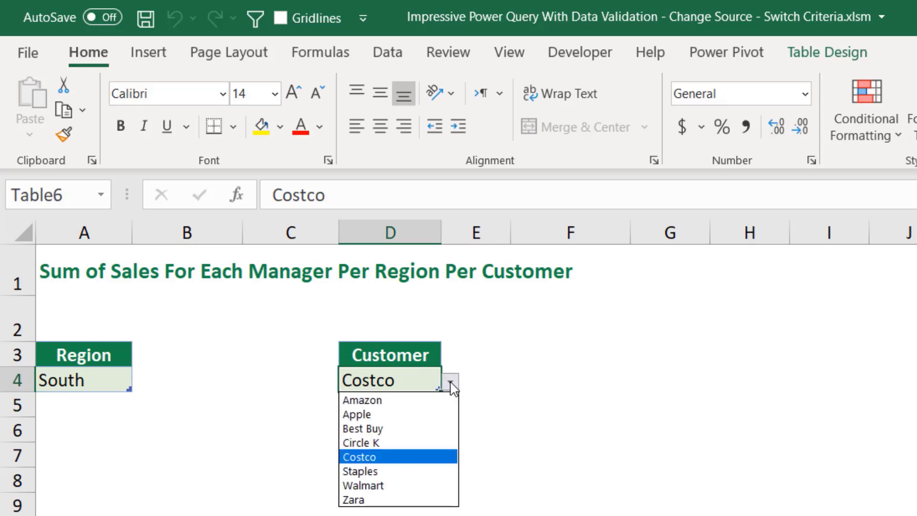
{"action": "left_click", "coordinate": [450, 383]}
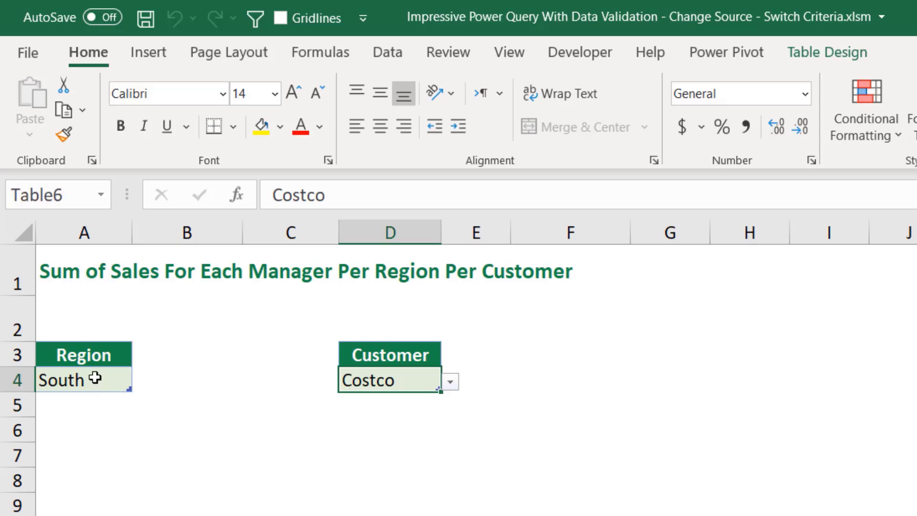
- Open the Data Validation settings of the Region cell to inspect its list source, then close the dialog
{"action": "left_click", "coordinate": [91, 377]}
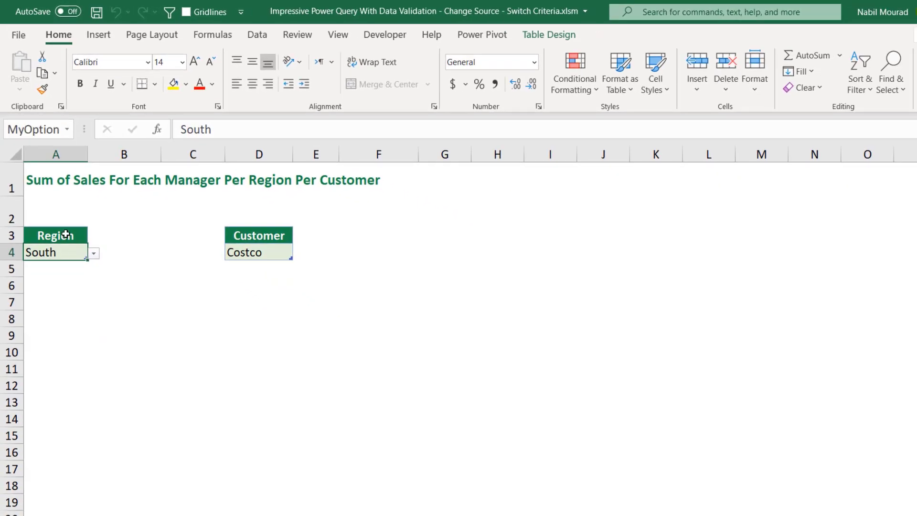
{"action": "left_click", "coordinate": [257, 37]}
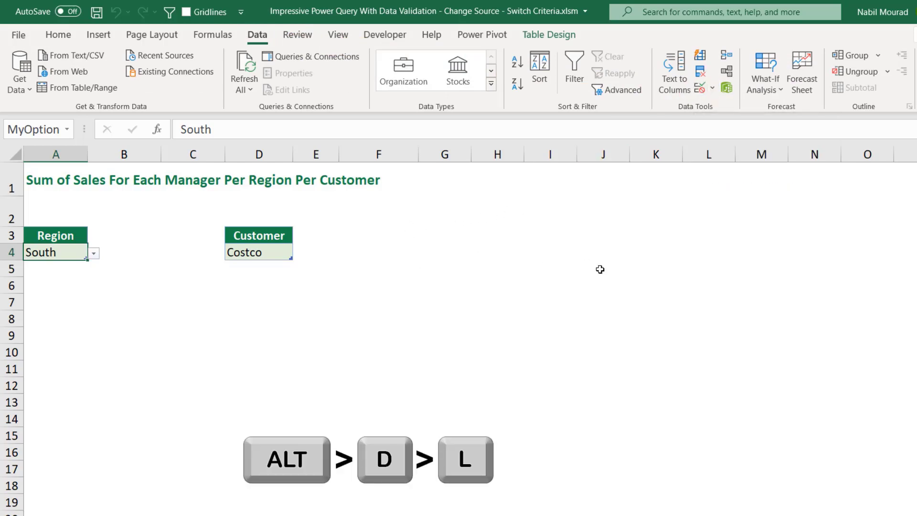
{"action": "key", "text": "alt+d"}
{"action": "key", "text": "l"}
{"action": "key", "text": "alt+Down"}
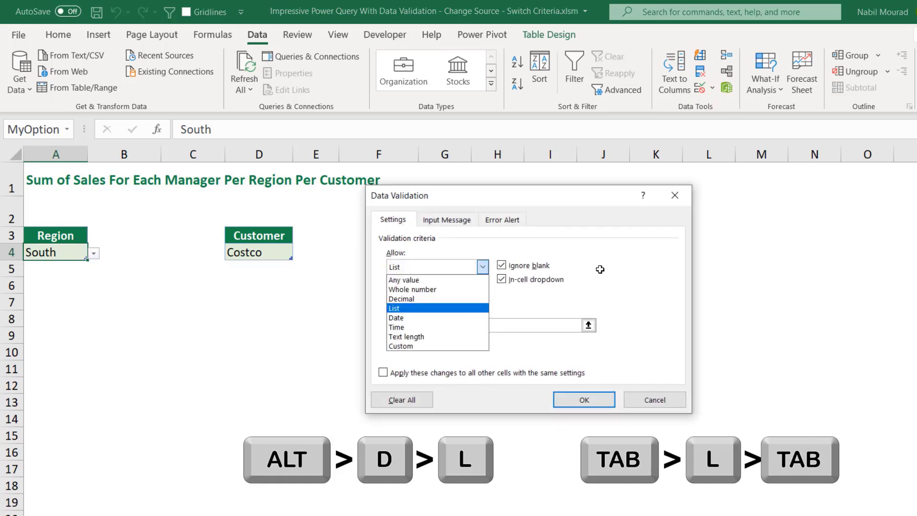
{"action": "key", "text": "Tab"}
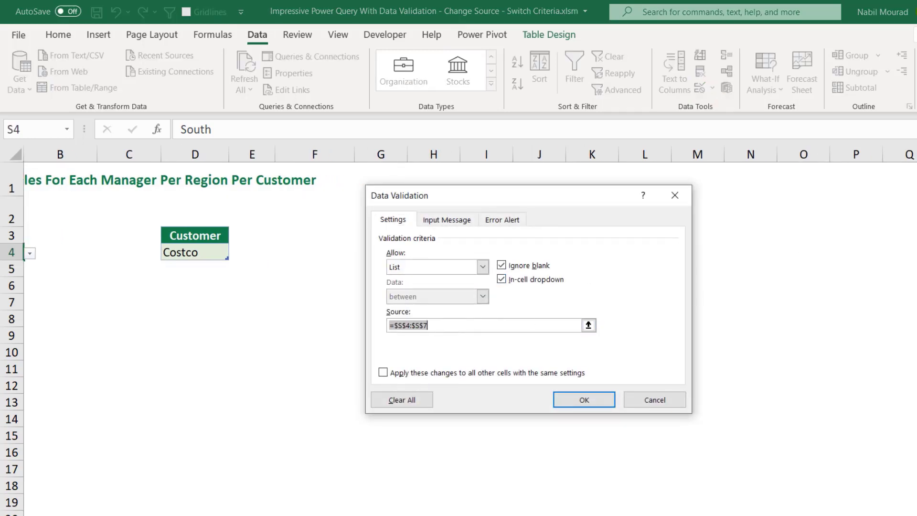
{"action": "left_click", "coordinate": [674, 197]}
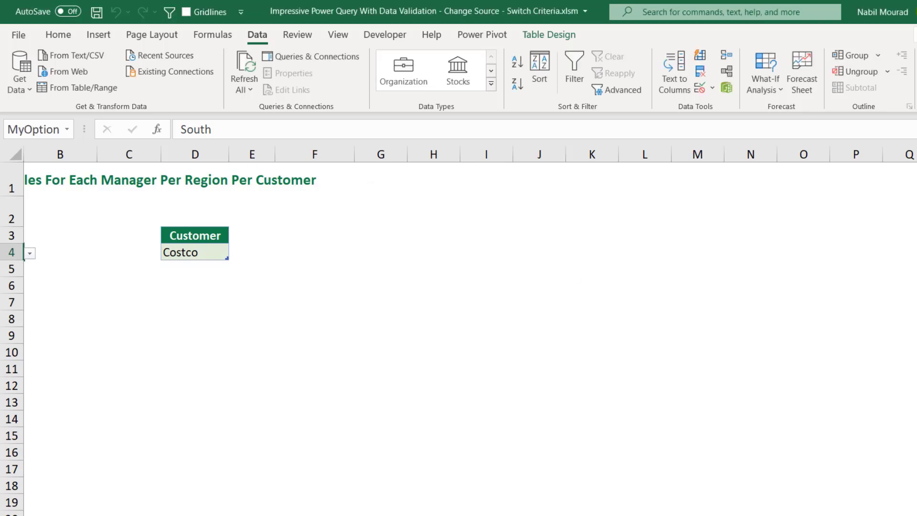
- From cell A9, create a Get Data From Folder query pointing to the AllRegions\East folder on the Desktop
{"action": "left_click", "coordinate": [38, 340]}
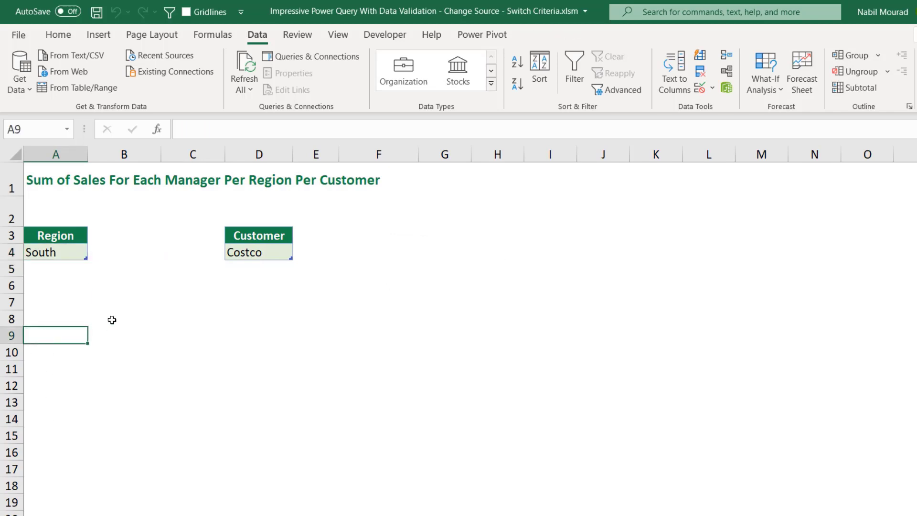
{"action": "left_click", "coordinate": [59, 34]}
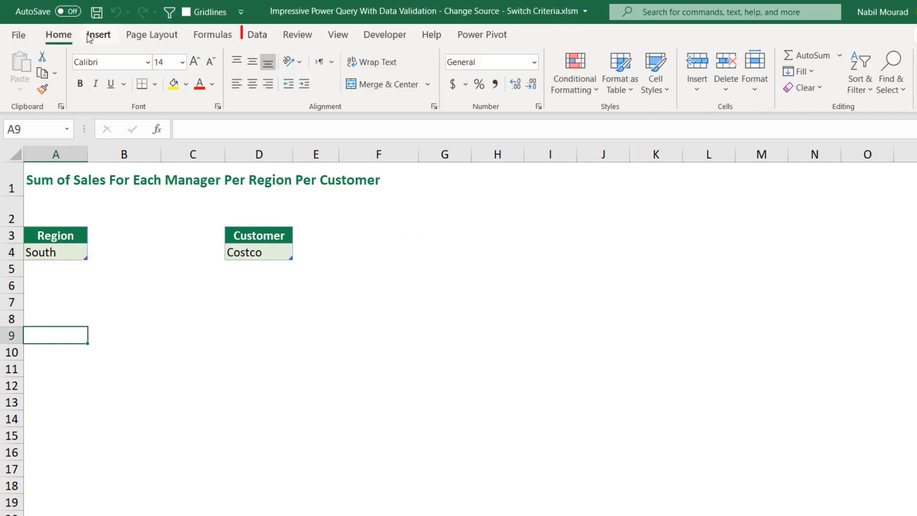
{"action": "left_click", "coordinate": [256, 38]}
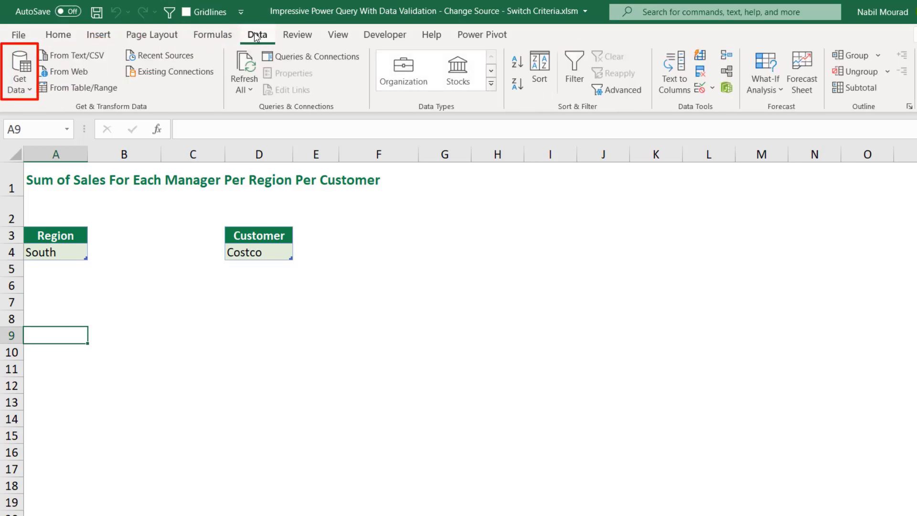
{"action": "left_click", "coordinate": [28, 89]}
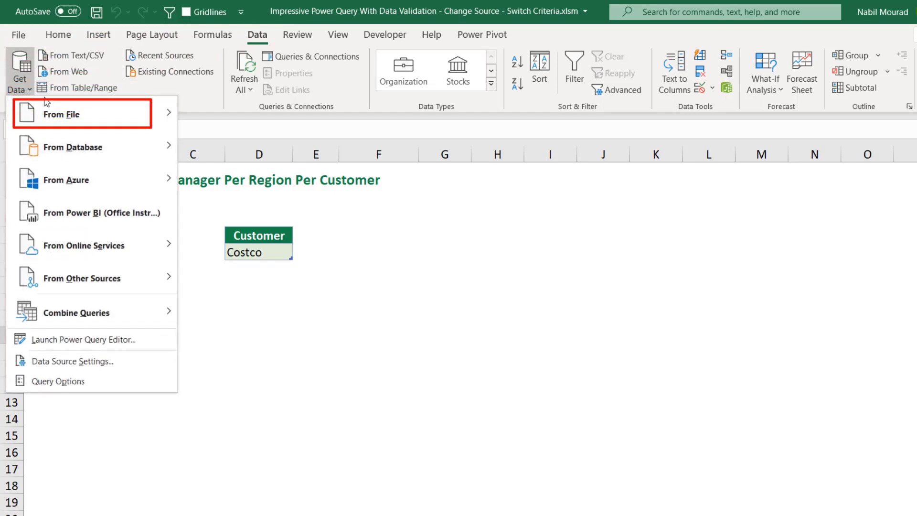
{"action": "mouse_move", "coordinate": [59, 111]}
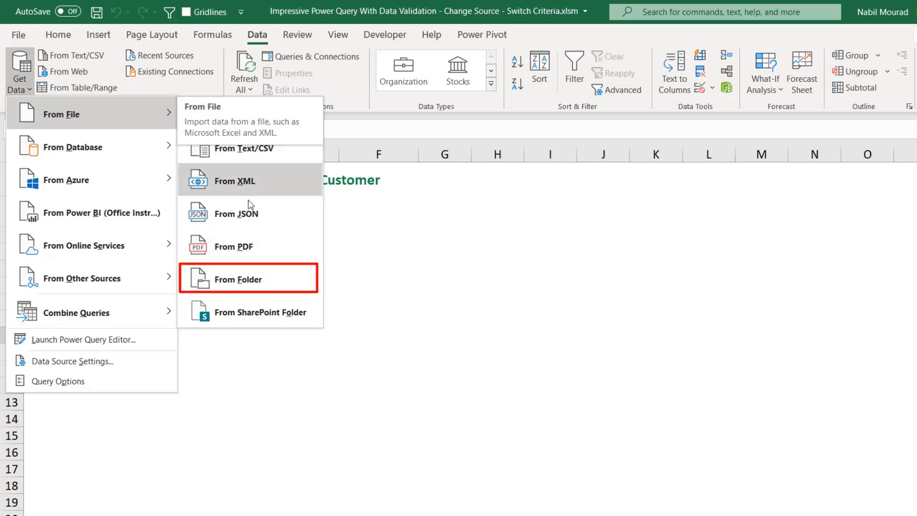
{"action": "left_click", "coordinate": [236, 282]}
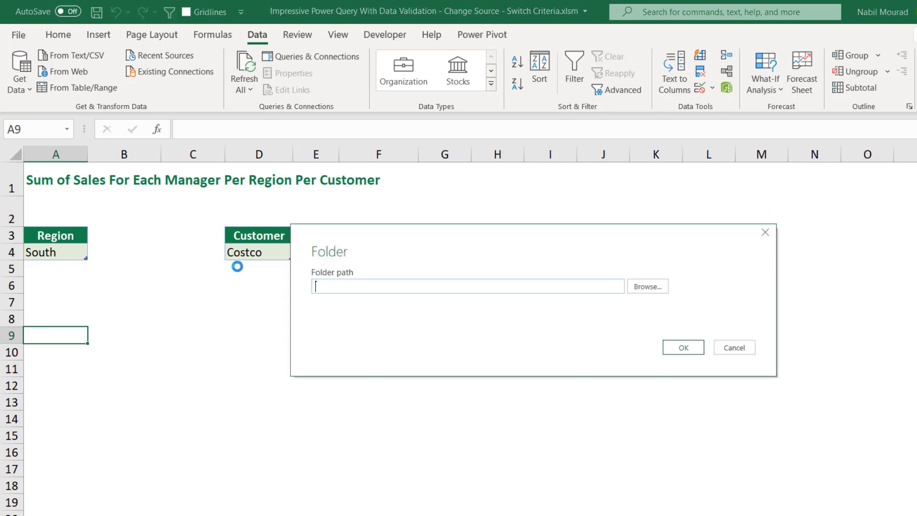
{"action": "left_click", "coordinate": [642, 289]}
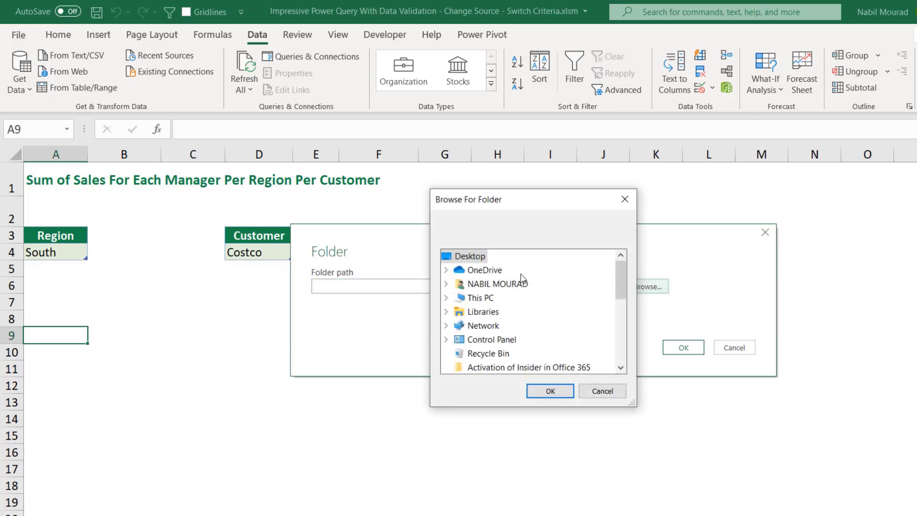
{"action": "left_click_drag", "start_coordinate": [620, 285], "coordinate": [621, 292]}
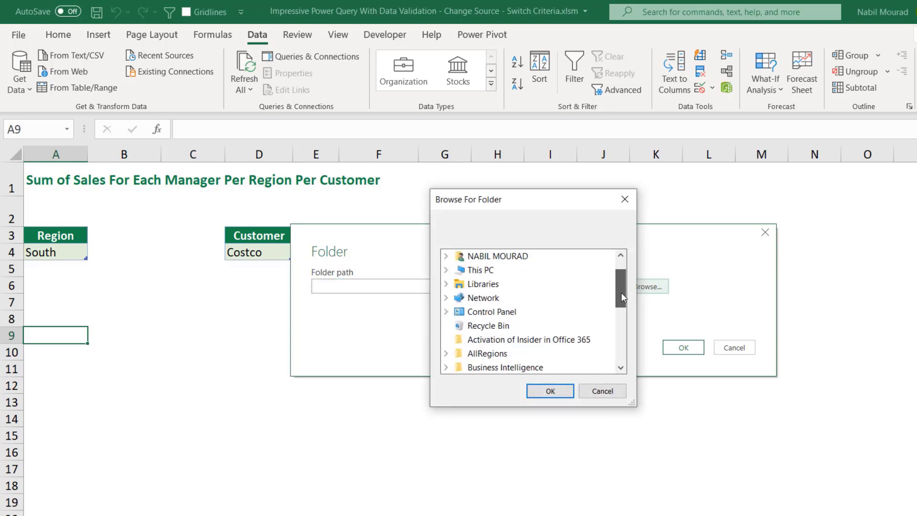
{"action": "left_click", "coordinate": [446, 353]}
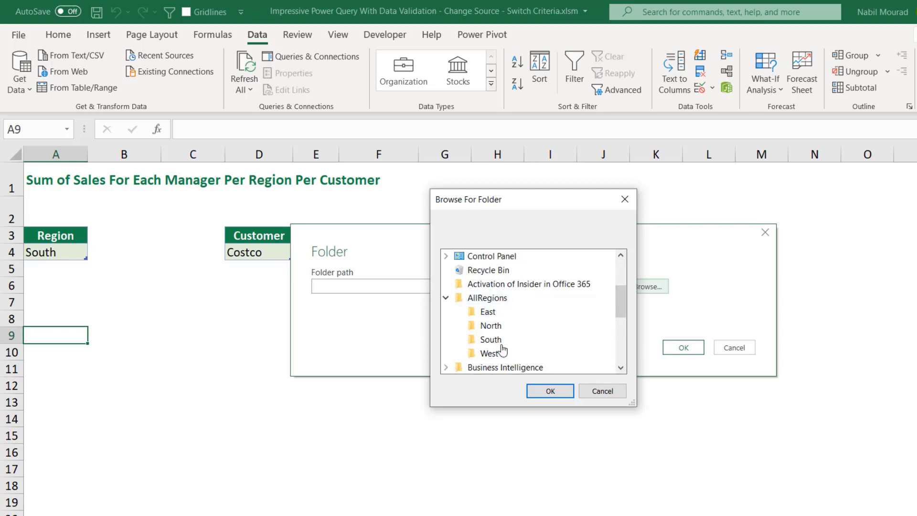
{"action": "left_click", "coordinate": [487, 313]}
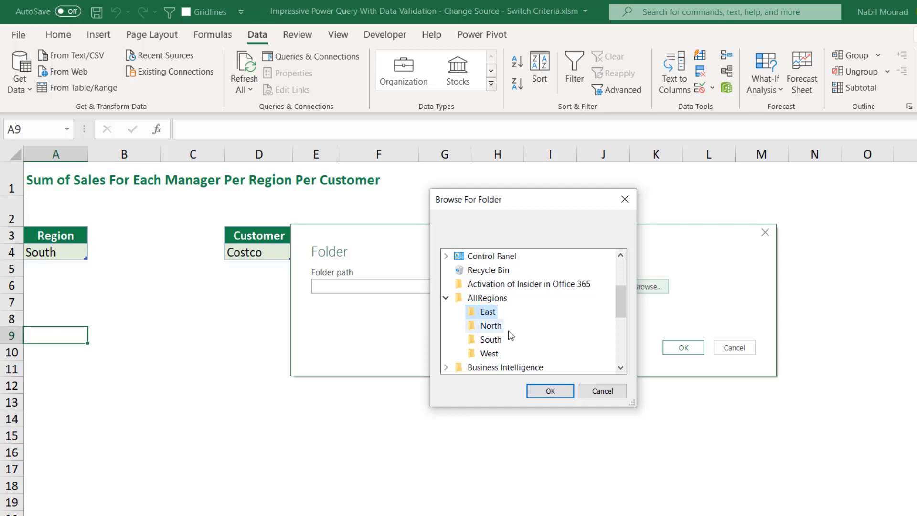
{"action": "left_click", "coordinate": [546, 392]}
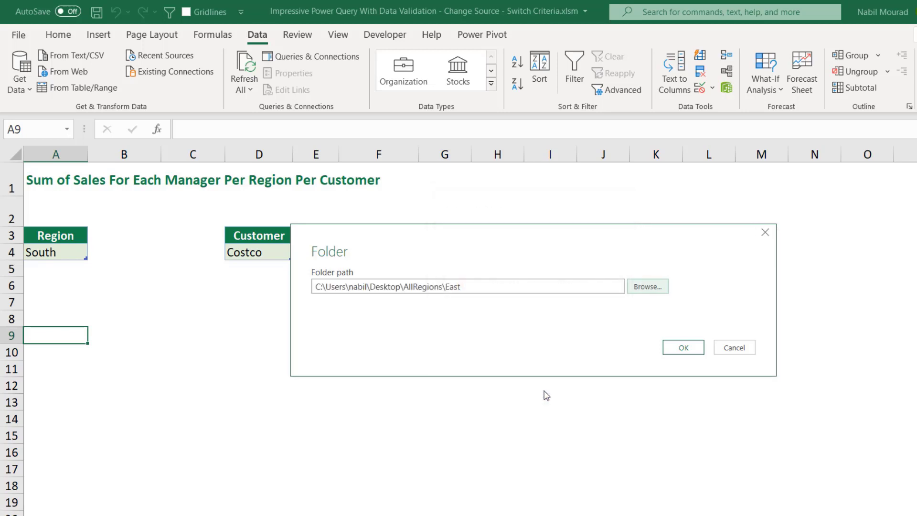
{"action": "left_click", "coordinate": [683, 348]}
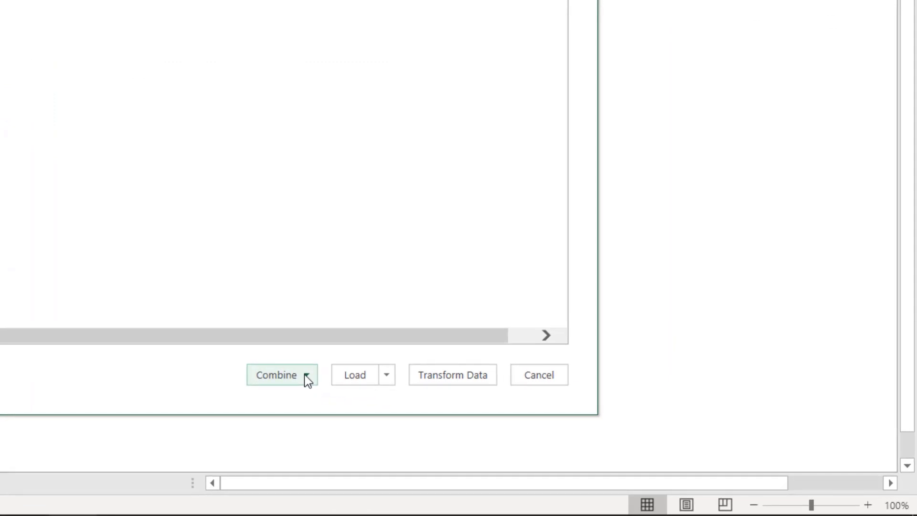
- Choose Combine & Transform Data and confirm Parameter1 as the object to extract from each file
{"action": "left_click", "coordinate": [306, 376]}
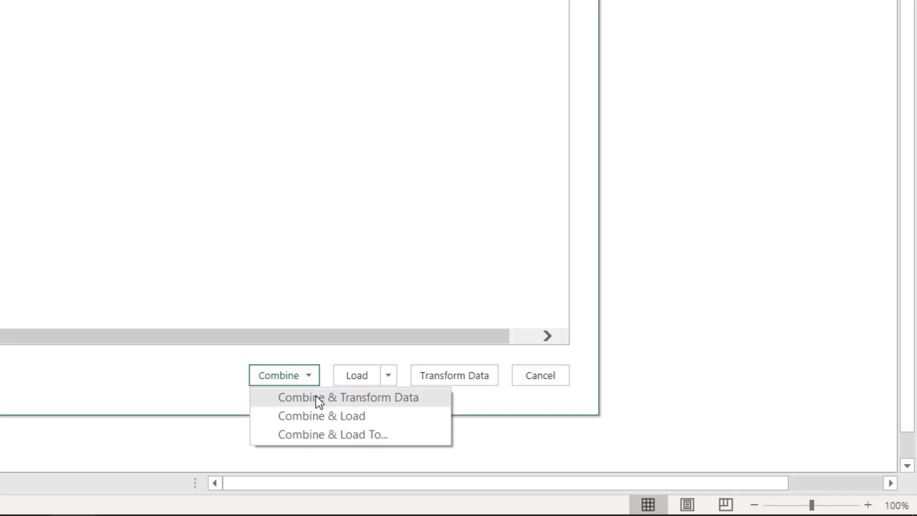
{"action": "left_click", "coordinate": [315, 397]}
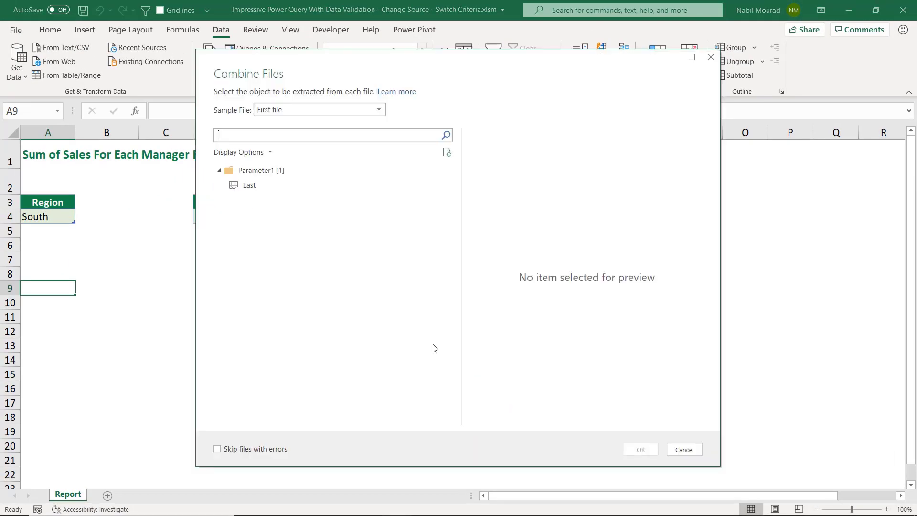
{"action": "left_click", "coordinate": [253, 171]}
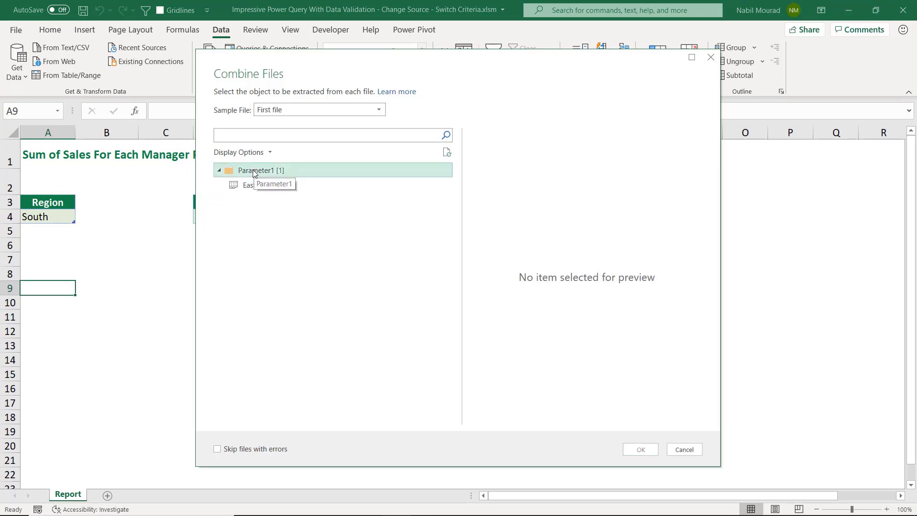
{"action": "left_click", "coordinate": [634, 449]}
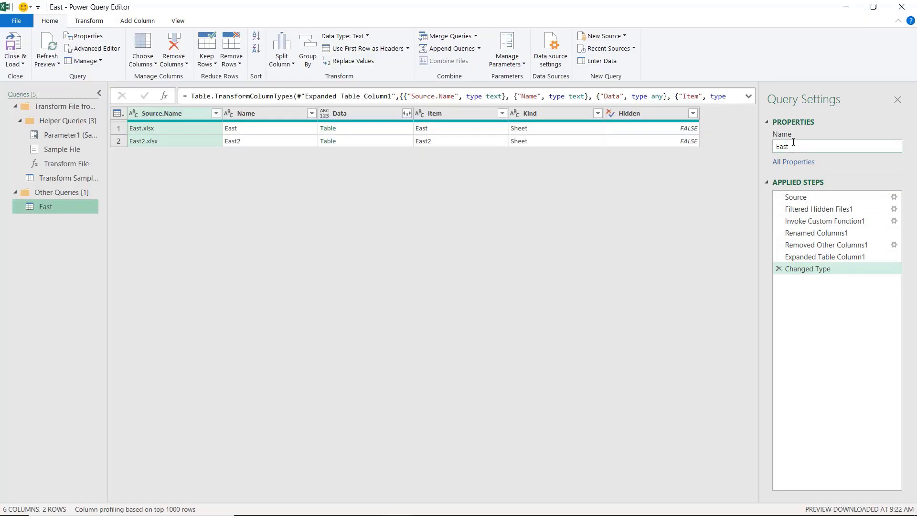
- Rename the query as AnyRegion
{"action": "left_click_drag", "start_coordinate": [791, 142], "coordinate": [770, 143]}
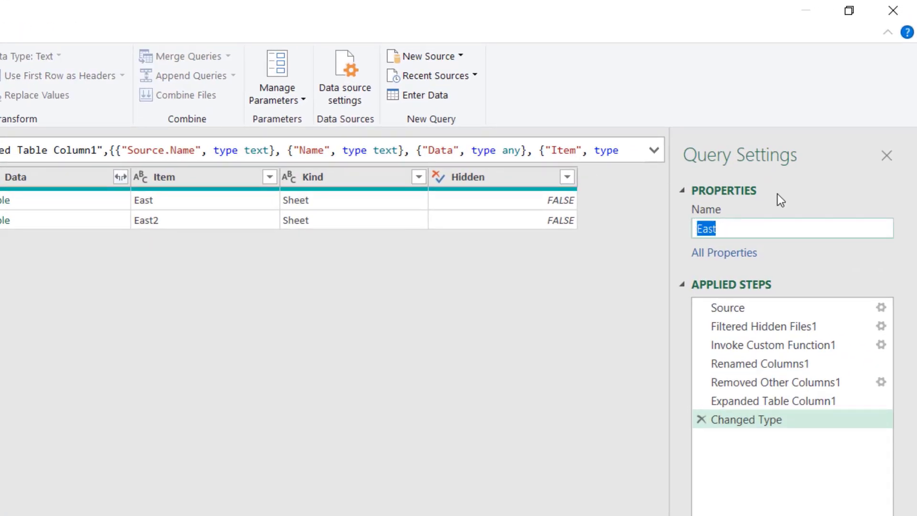
{"action": "type", "text": "AnyRegion"}
{"action": "key", "text": "Return"}
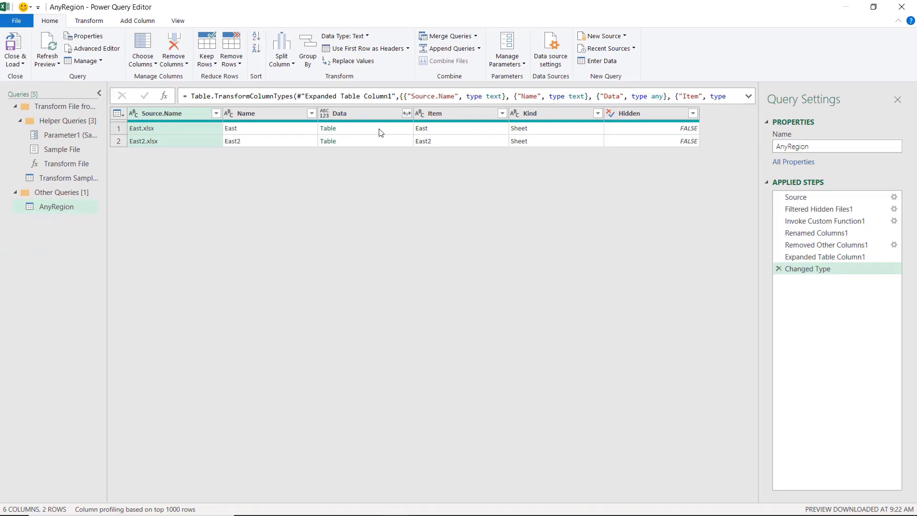
- Preview the Data tables, then keep only the Data column by removing all other columns
{"action": "left_click", "coordinate": [381, 132]}
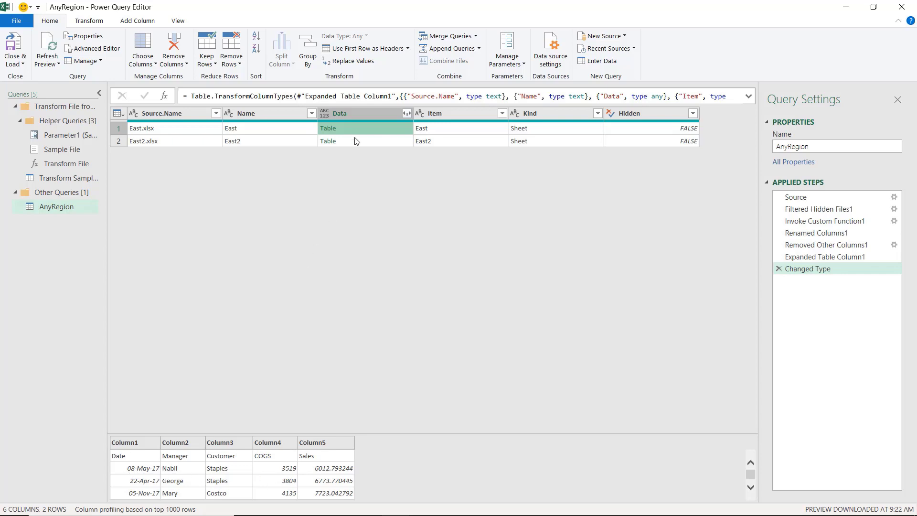
{"action": "left_click", "coordinate": [372, 141]}
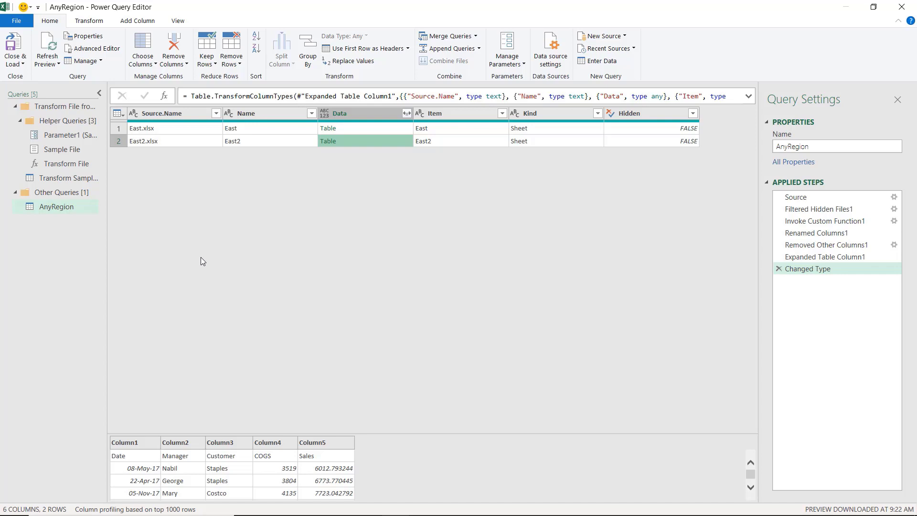
{"action": "left_click", "coordinate": [369, 113]}
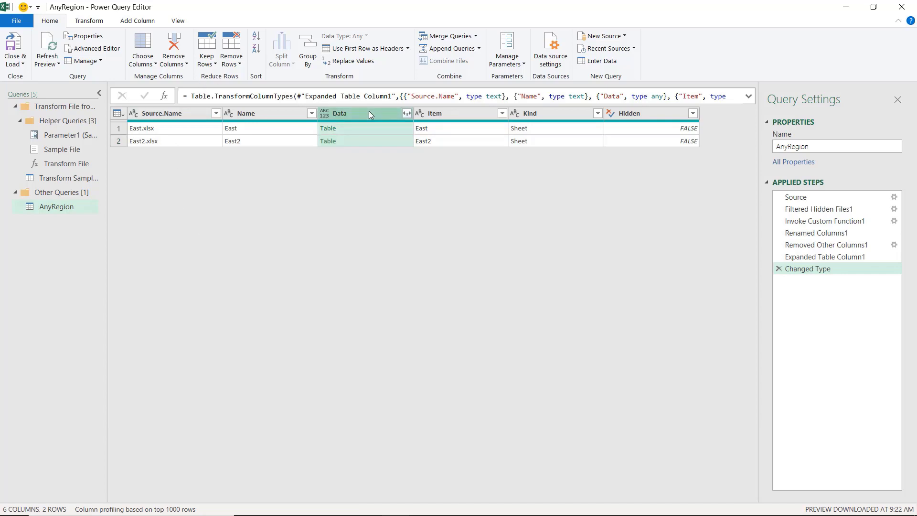
{"action": "right_click", "coordinate": [369, 113]}
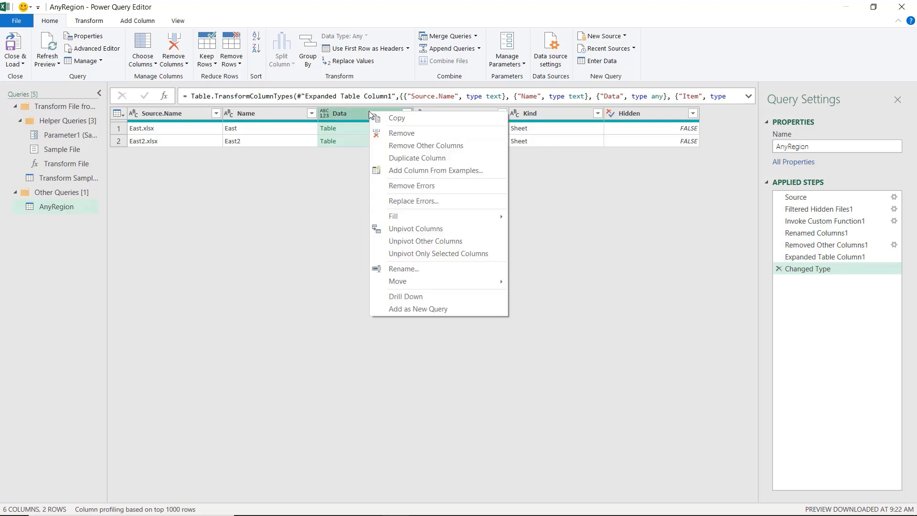
{"action": "left_click", "coordinate": [408, 146]}
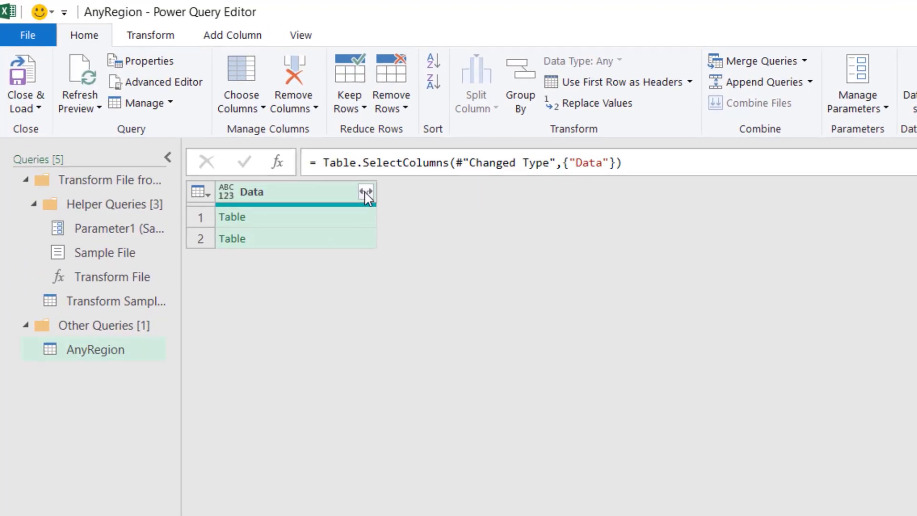
- Expand all columns of the Data column without the original column name prefix, and promote the first row to headers
{"action": "left_click", "coordinate": [366, 192]}
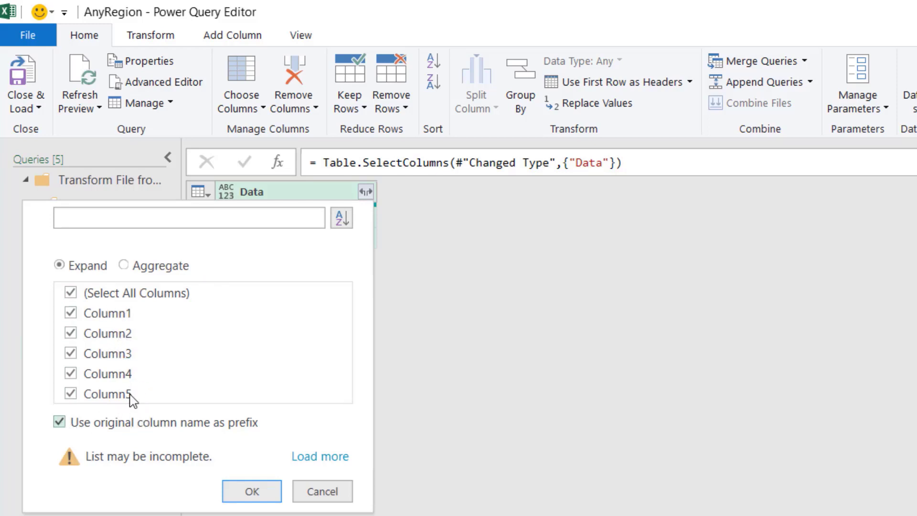
{"action": "left_click", "coordinate": [60, 422]}
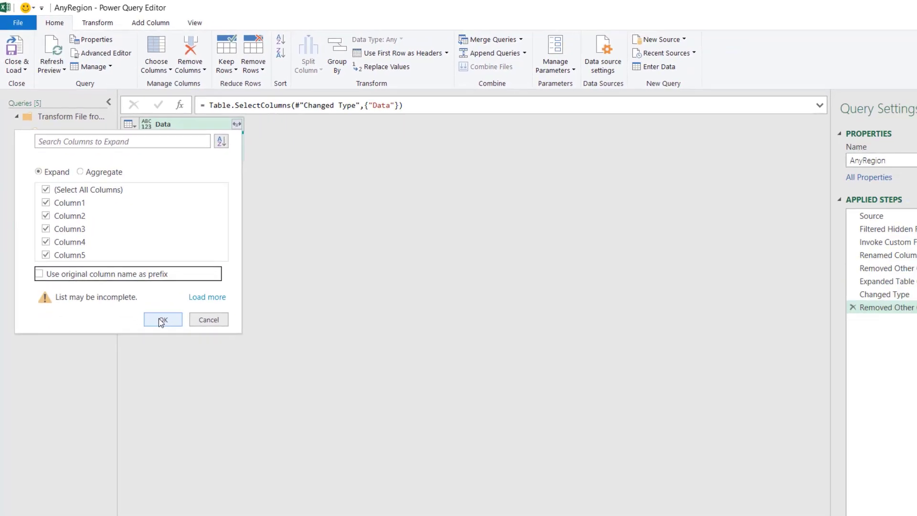
{"action": "left_click", "coordinate": [162, 319]}
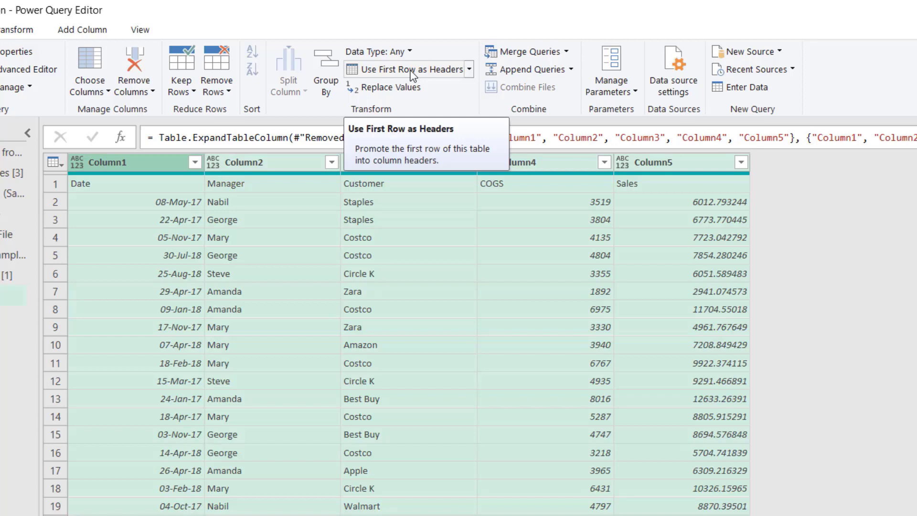
{"action": "left_click", "coordinate": [411, 74]}
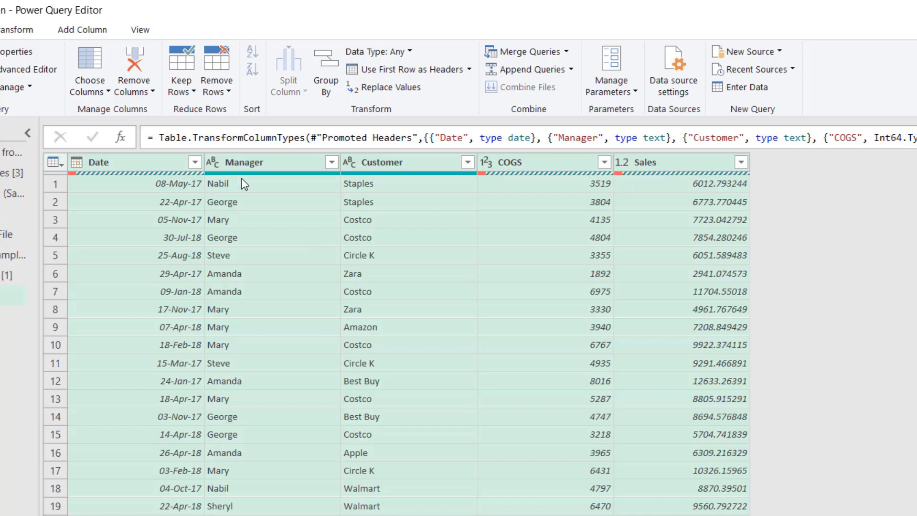
- Remove the error rows from the COGS column
{"action": "mouse_move", "coordinate": [463, 173]}
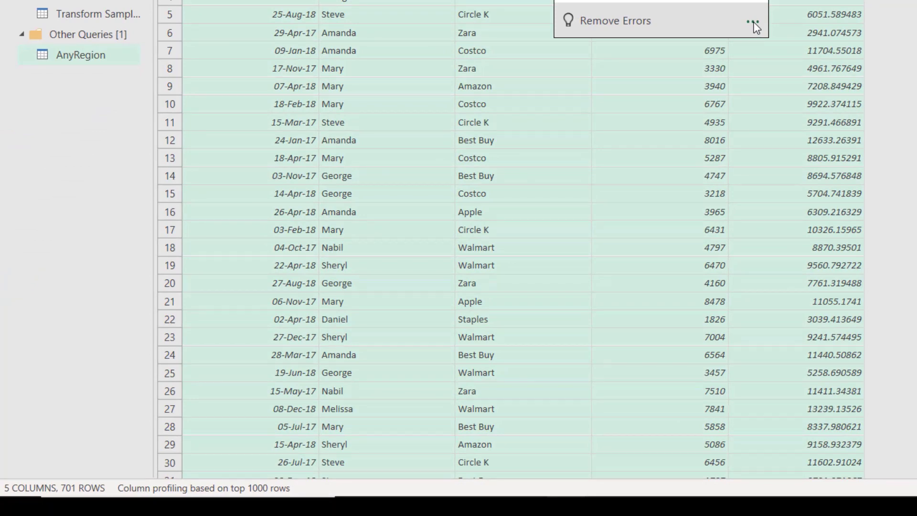
{"action": "left_click", "coordinate": [753, 24]}
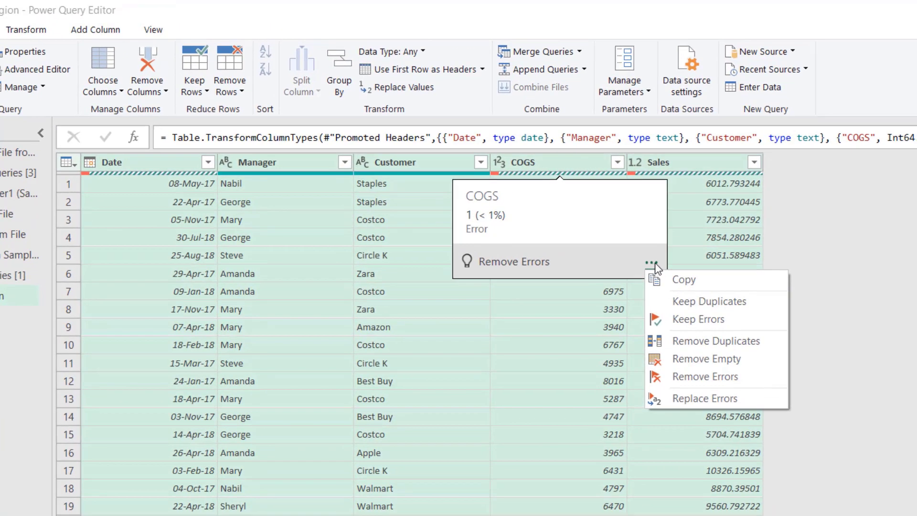
{"action": "left_click", "coordinate": [710, 377]}
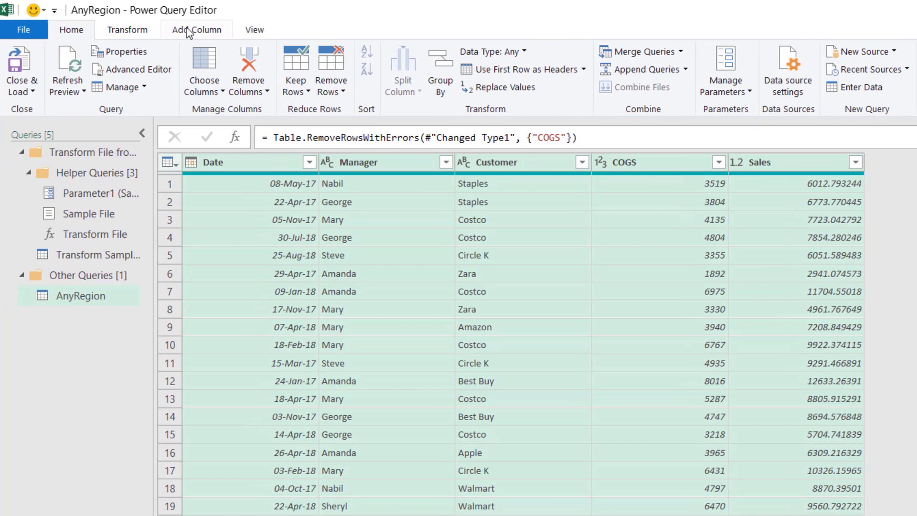
- Add a custom column named Profit with the formula Number.Round([Sales]-[COGS],2)
{"action": "left_click", "coordinate": [187, 31]}
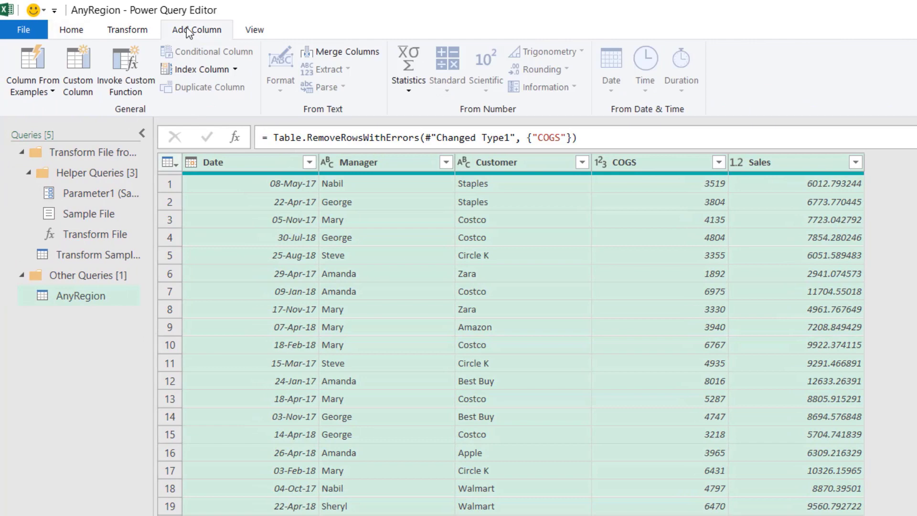
{"action": "left_click", "coordinate": [82, 54]}
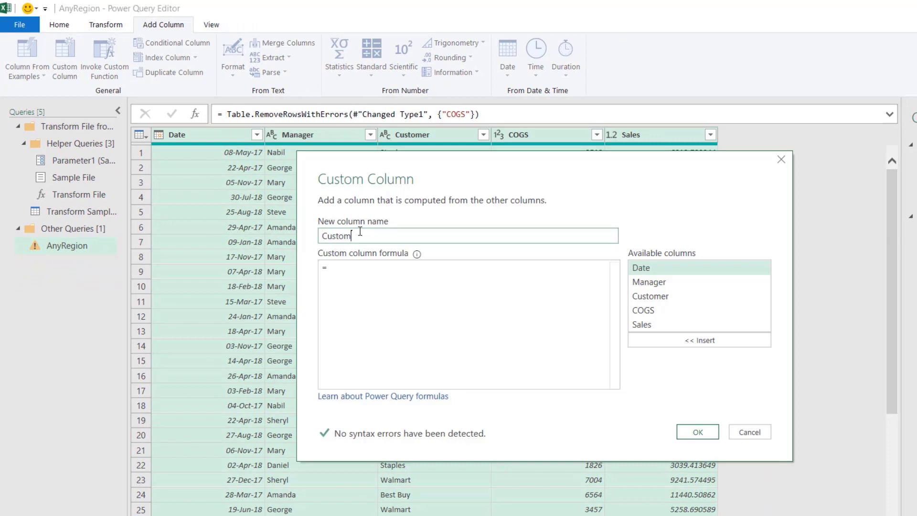
{"action": "left_click_drag", "start_coordinate": [352, 235], "coordinate": [319, 235]}
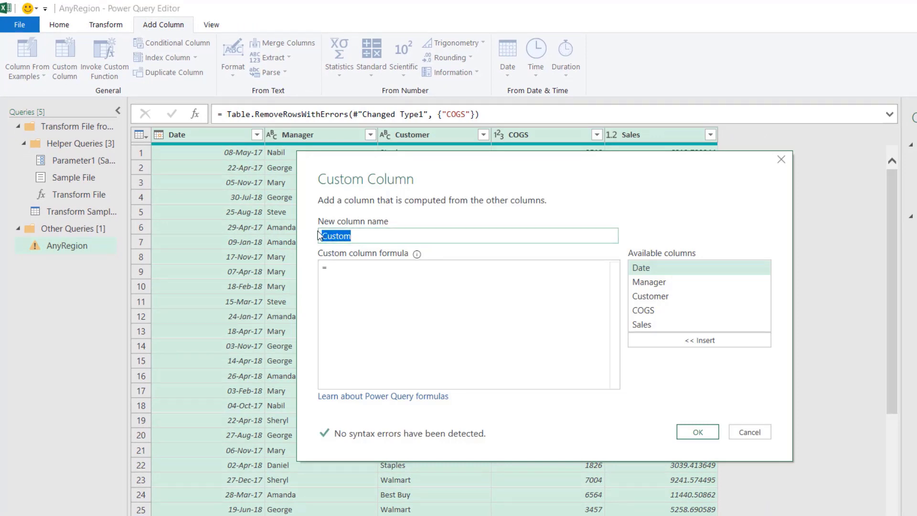
{"action": "type", "text": "Profit"}
{"action": "key", "text": "Tab"}
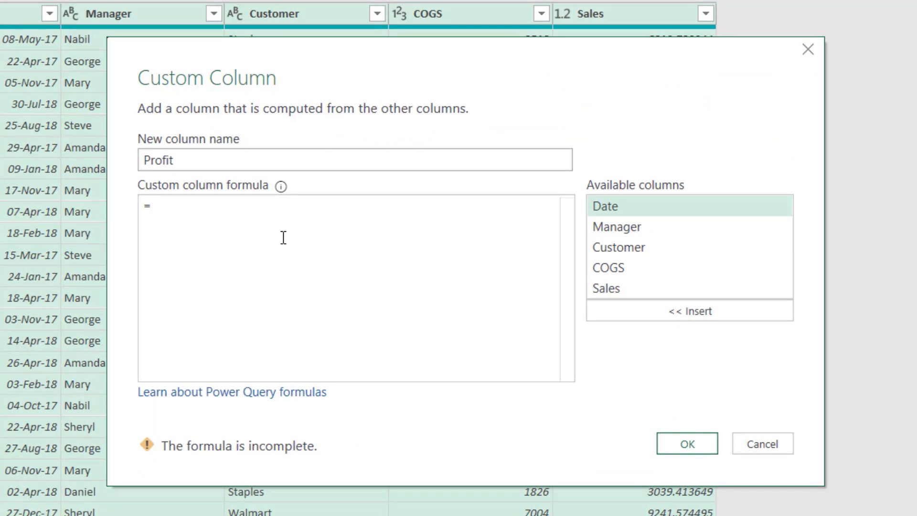
{"action": "type", "text": "Number.Round"}
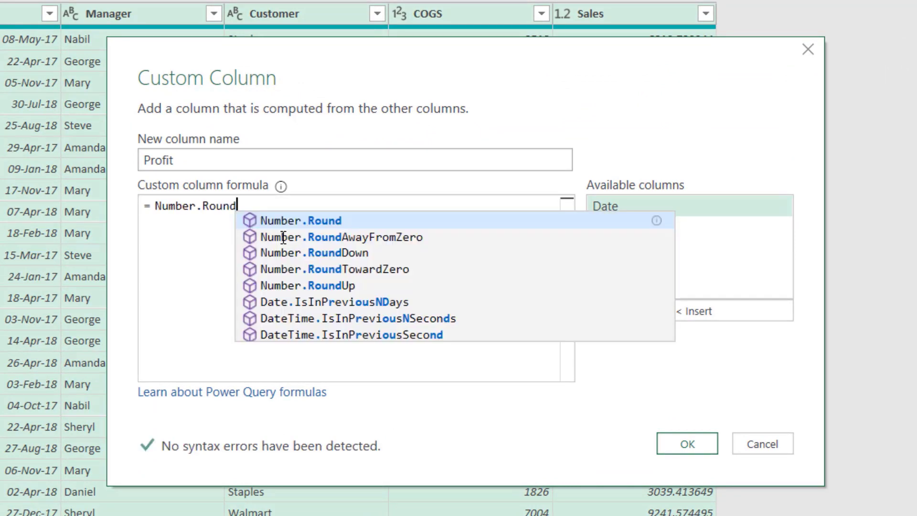
{"action": "type", "text": "("}
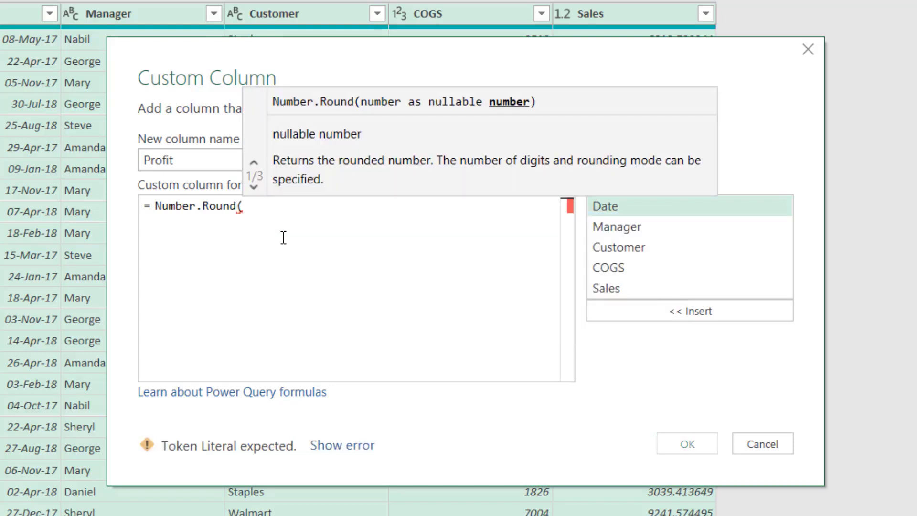
{"action": "double_click", "coordinate": [614, 296]}
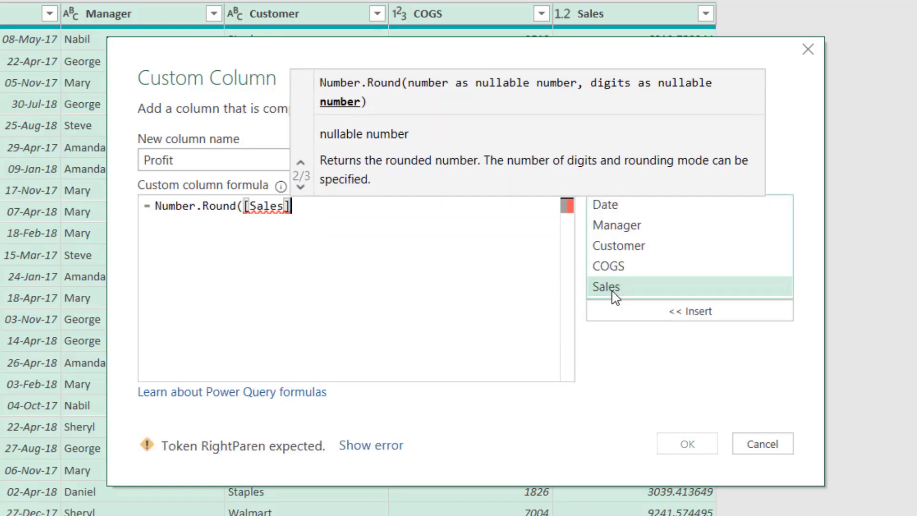
{"action": "type", "text": "-"}
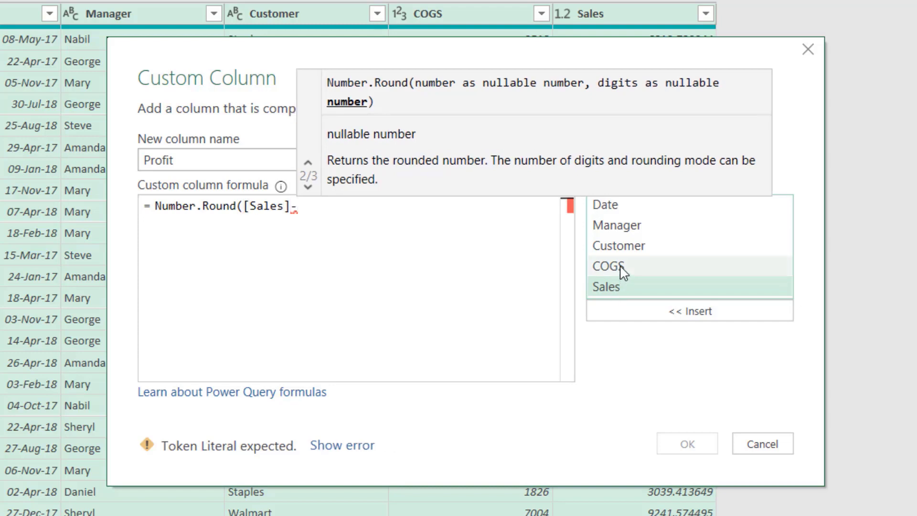
{"action": "double_click", "coordinate": [620, 268]}
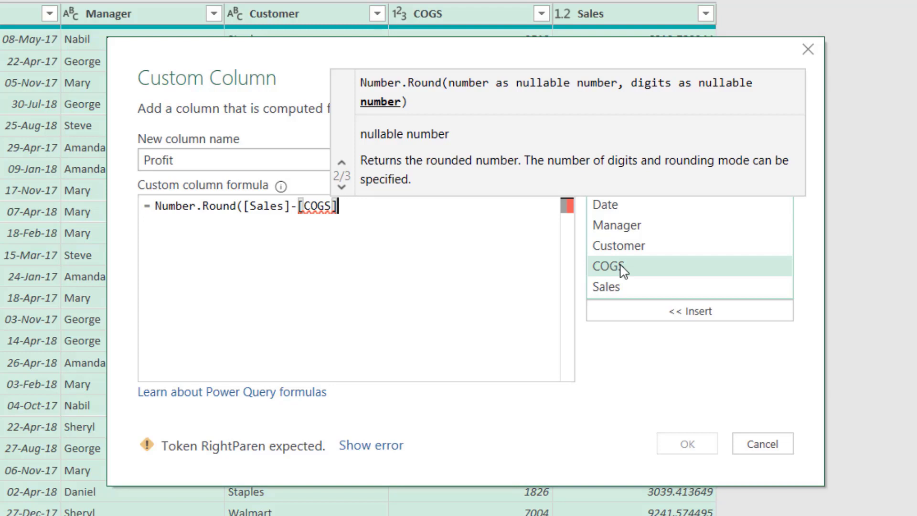
{"action": "type", "text": ",2"}
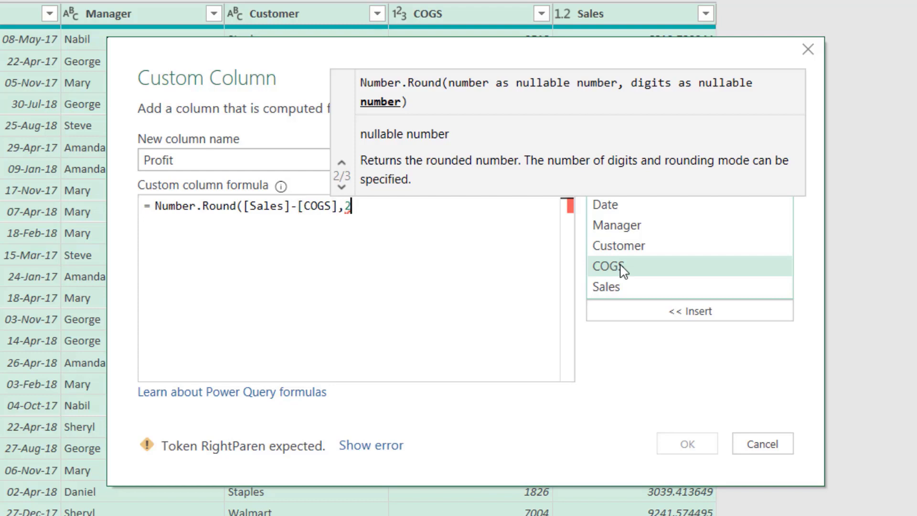
{"action": "type", "text": ")"}
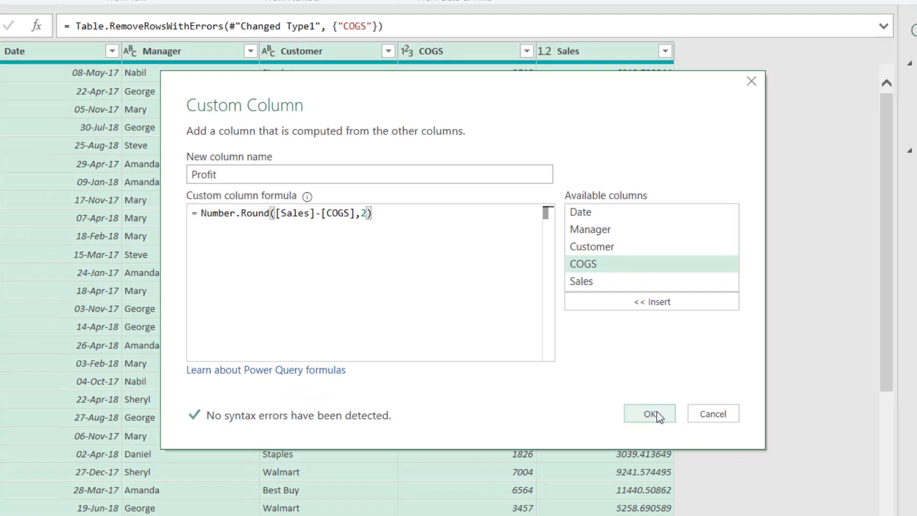
{"action": "left_click", "coordinate": [690, 444]}
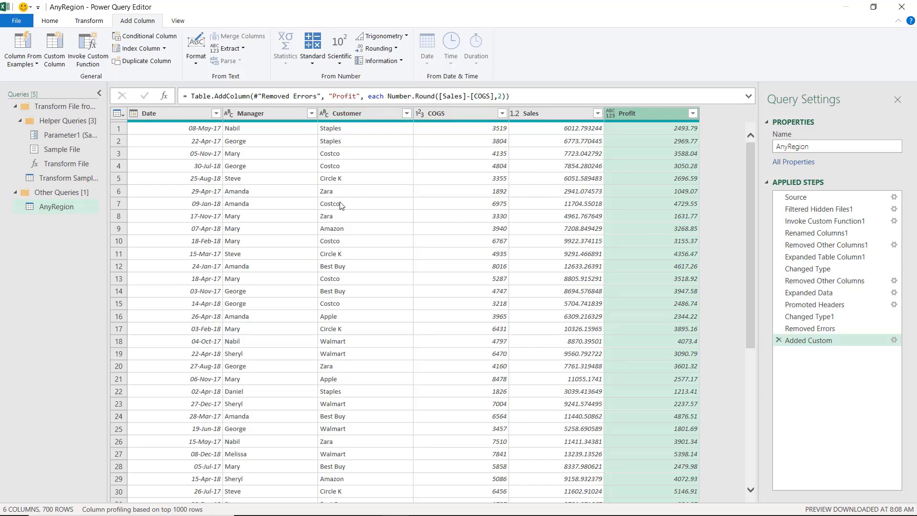
- Filter the Customer column to show only Amazon
{"action": "left_click", "coordinate": [406, 113]}
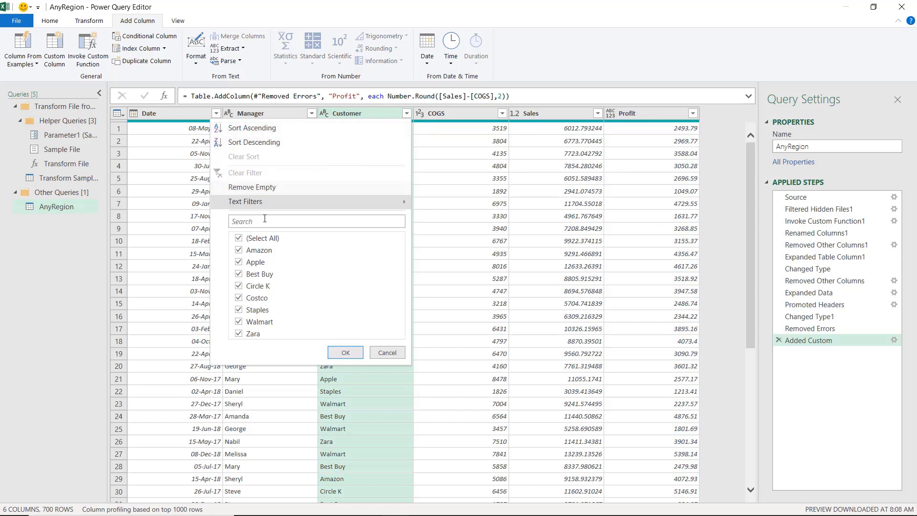
{"action": "left_click", "coordinate": [238, 238]}
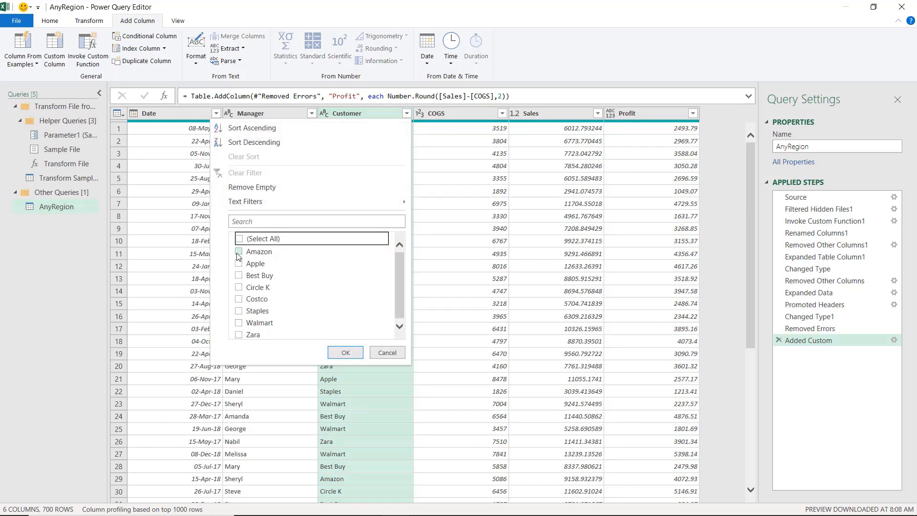
{"action": "left_click", "coordinate": [239, 251]}
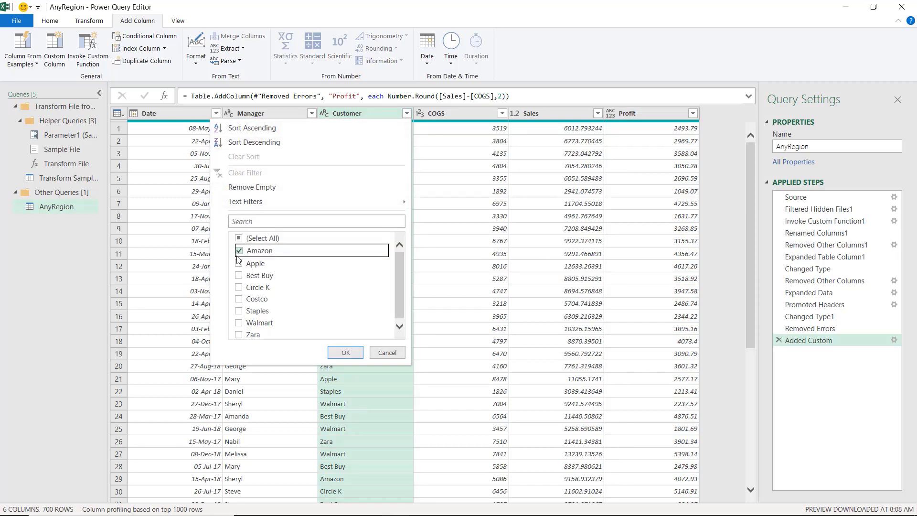
{"action": "left_click", "coordinate": [344, 353]}
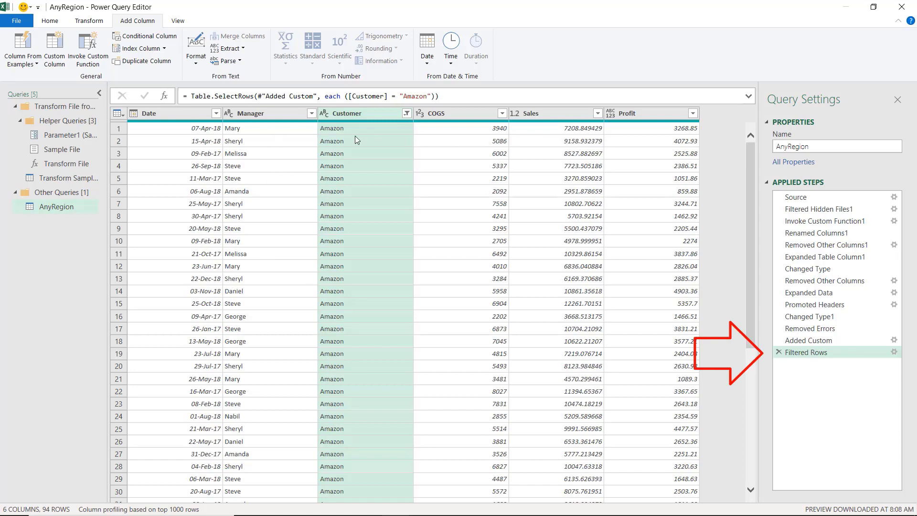
- Keep only the Manager and Profit columns by removing the other columns
{"action": "left_click", "coordinate": [283, 117]}
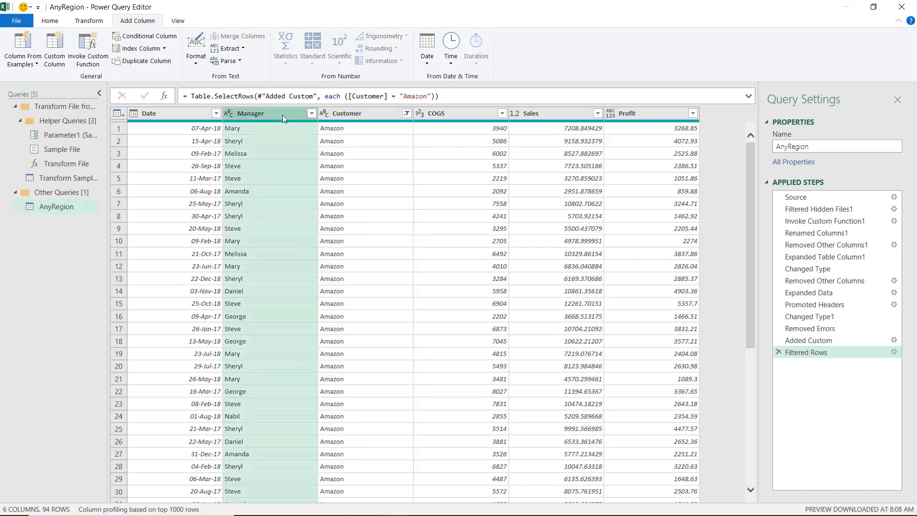
{"action": "left_click", "coordinate": [637, 113], "text": "ctrl"}
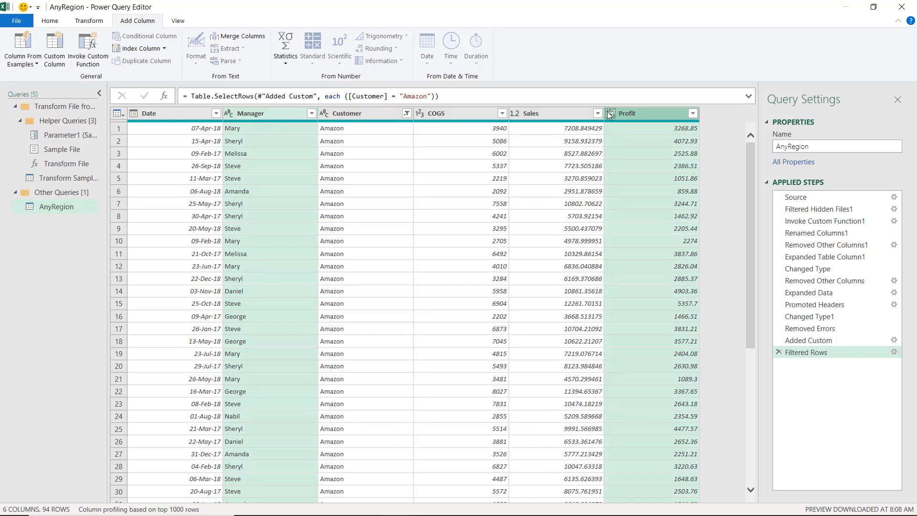
{"action": "right_click", "coordinate": [364, 97]}
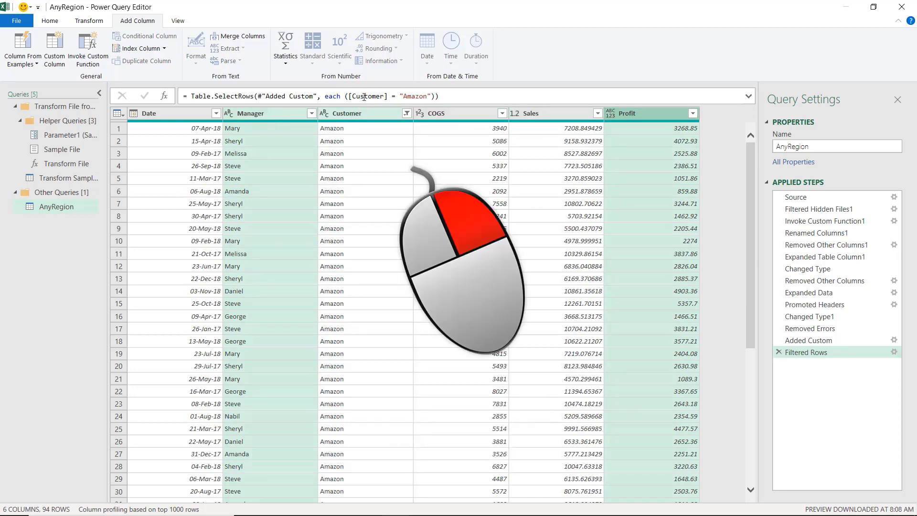
{"action": "right_click", "coordinate": [279, 113]}
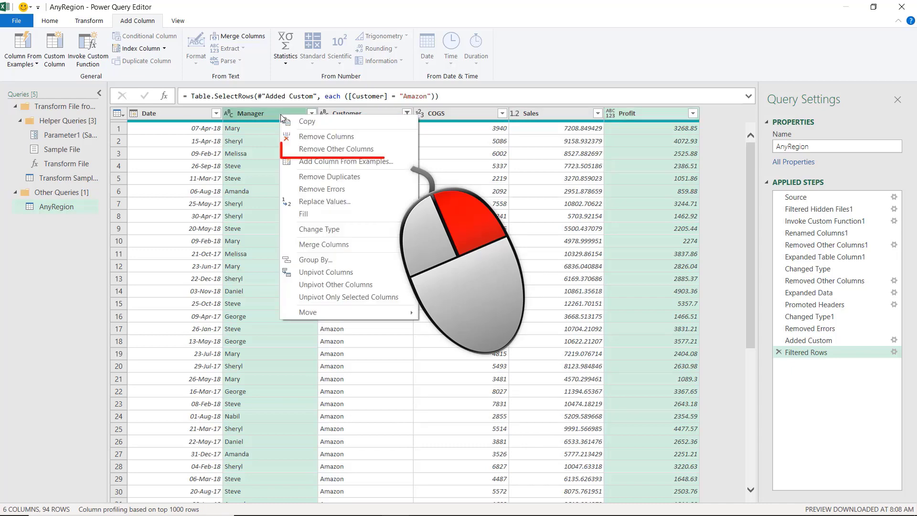
{"action": "left_click", "coordinate": [334, 150]}
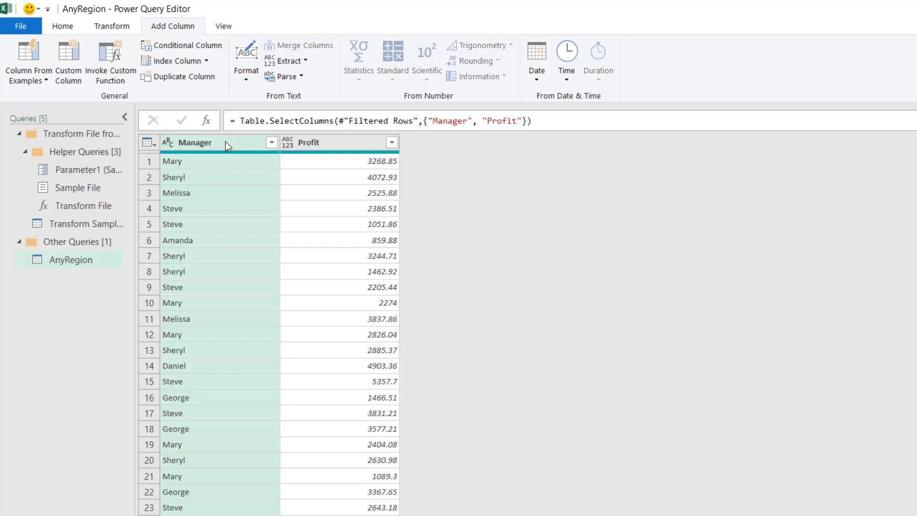
- Group the rows by Manager into a new column Total Profit that sums the Profit column
{"action": "right_click", "coordinate": [225, 142]}
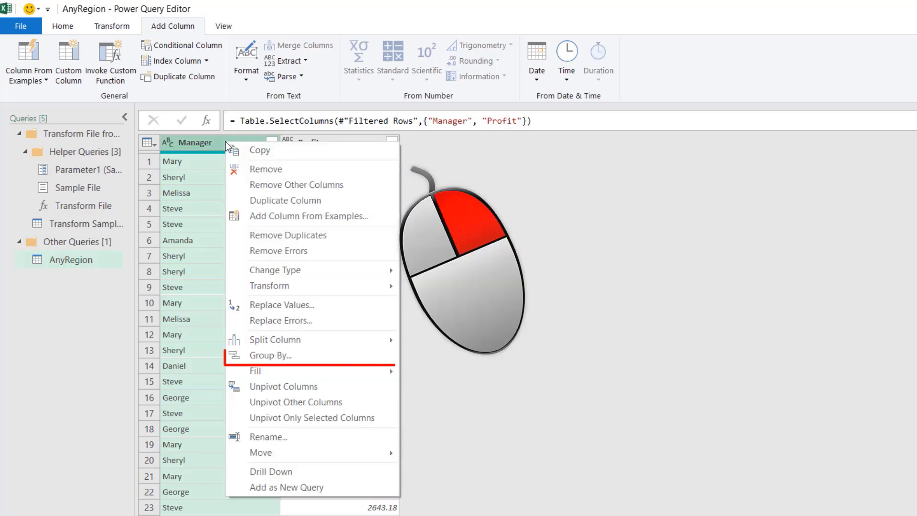
{"action": "left_click", "coordinate": [276, 356]}
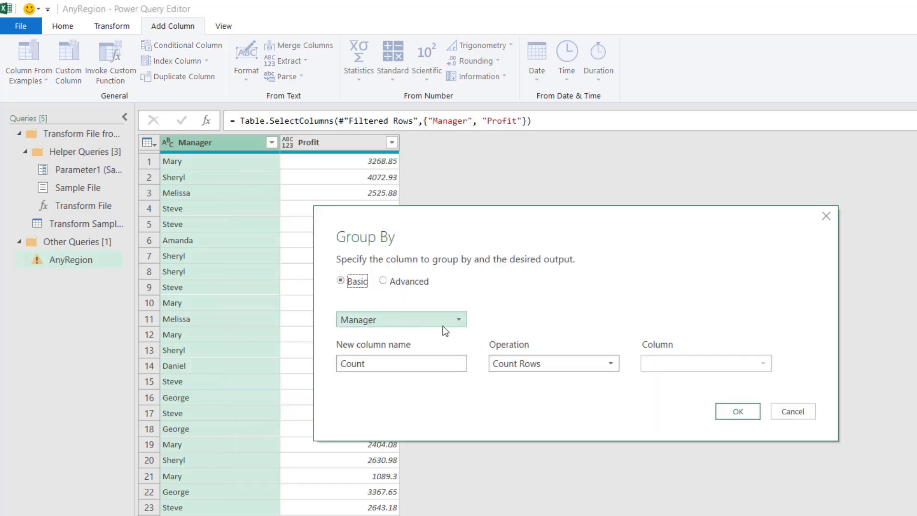
{"action": "left_click", "coordinate": [387, 363]}
{"action": "double_click", "coordinate": [387, 363]}
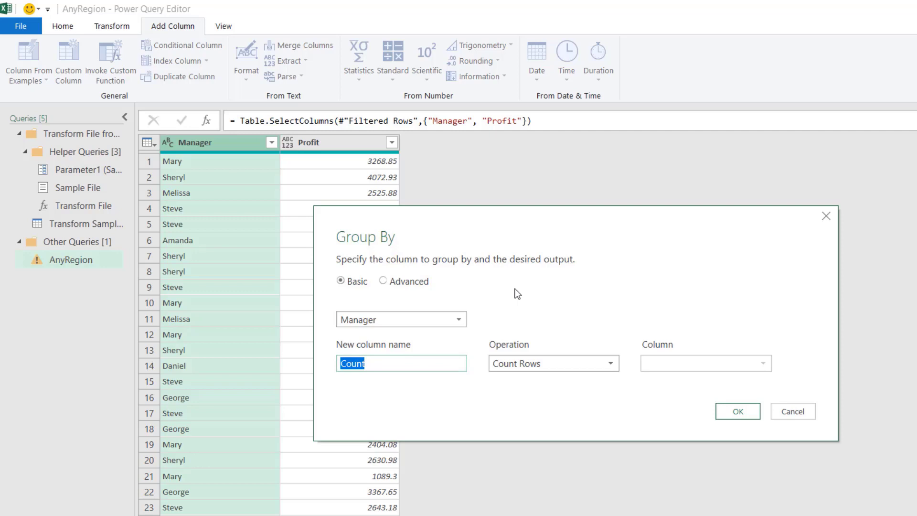
{"action": "type", "text": "Total Profit"}
{"action": "left_click", "coordinate": [609, 364]}
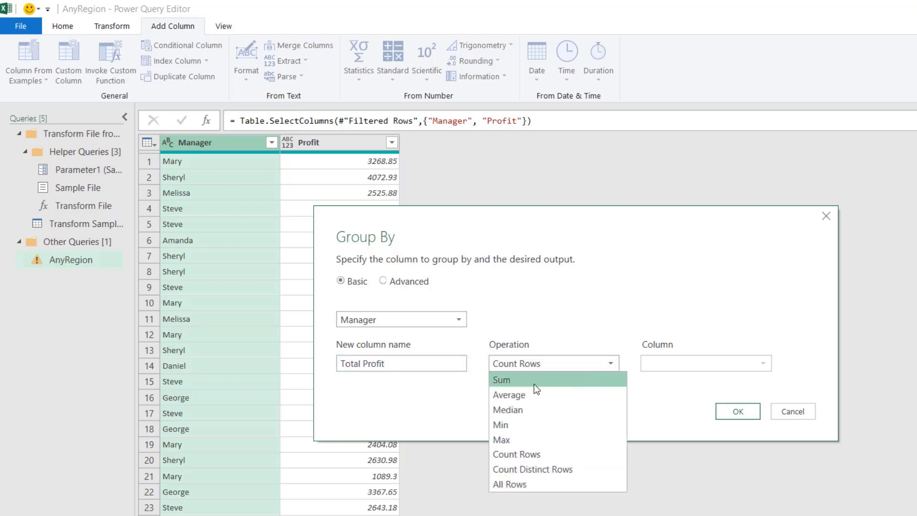
{"action": "left_click", "coordinate": [534, 384]}
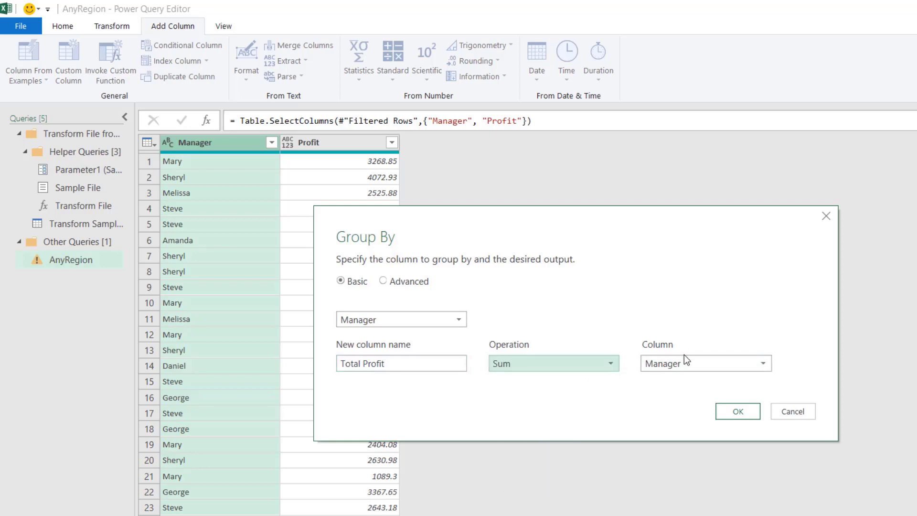
{"action": "left_click", "coordinate": [761, 364]}
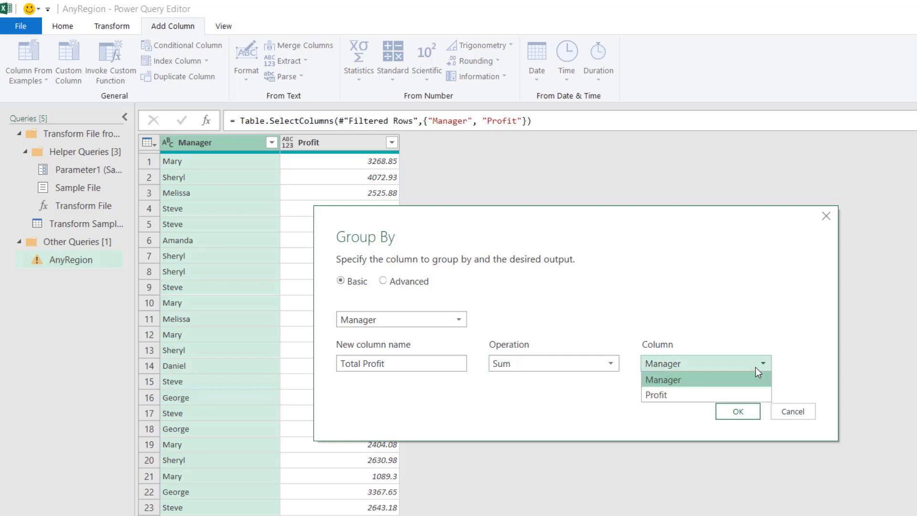
{"action": "left_click", "coordinate": [667, 395]}
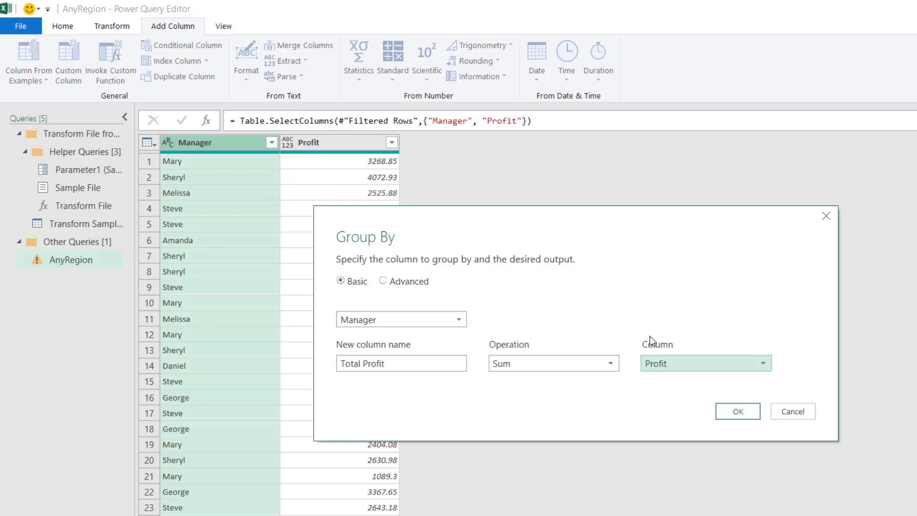
{"action": "left_click", "coordinate": [739, 410]}
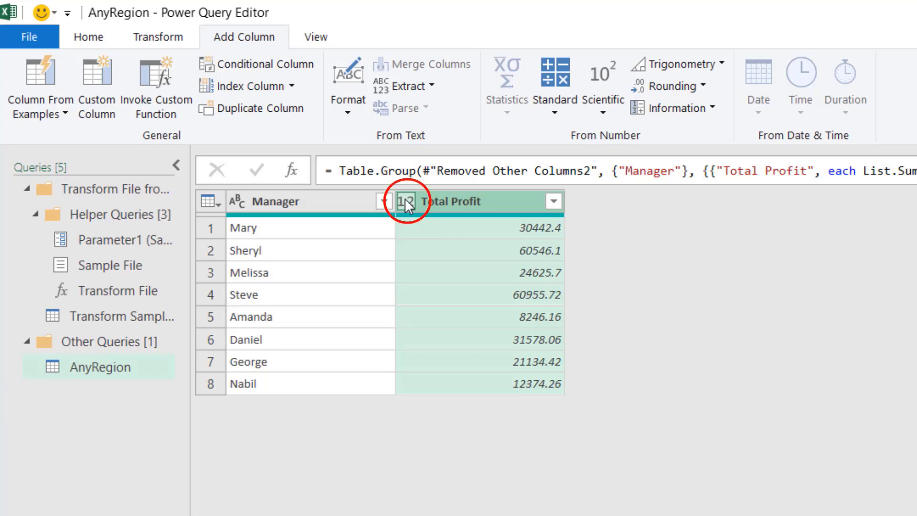
- Change the Total Profit column's data type to Currency
{"action": "left_click", "coordinate": [405, 200]}
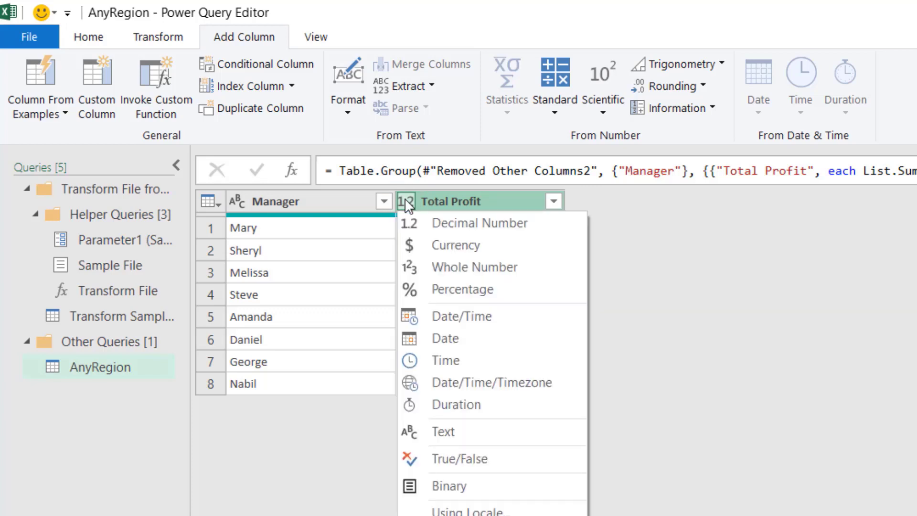
{"action": "left_click", "coordinate": [472, 248]}
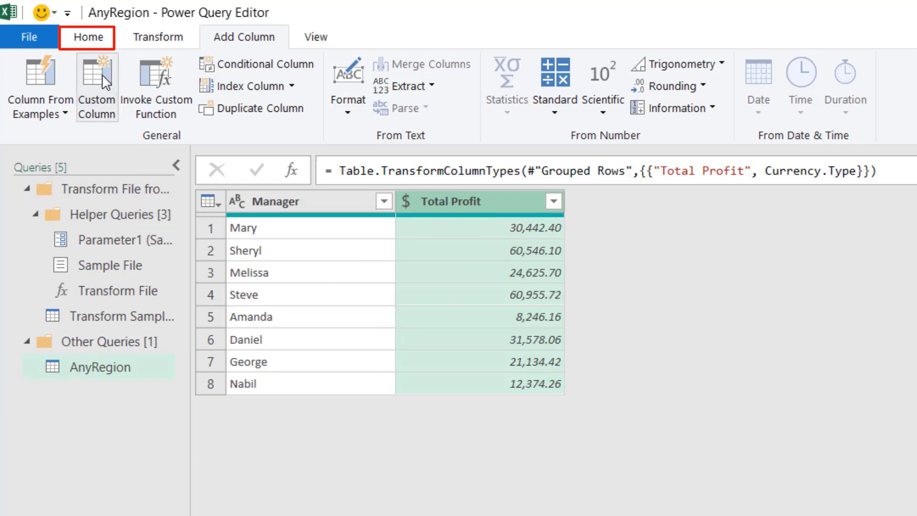
- Close and load the query as a table into the existing worksheet at cell A9
{"action": "left_click", "coordinate": [89, 41]}
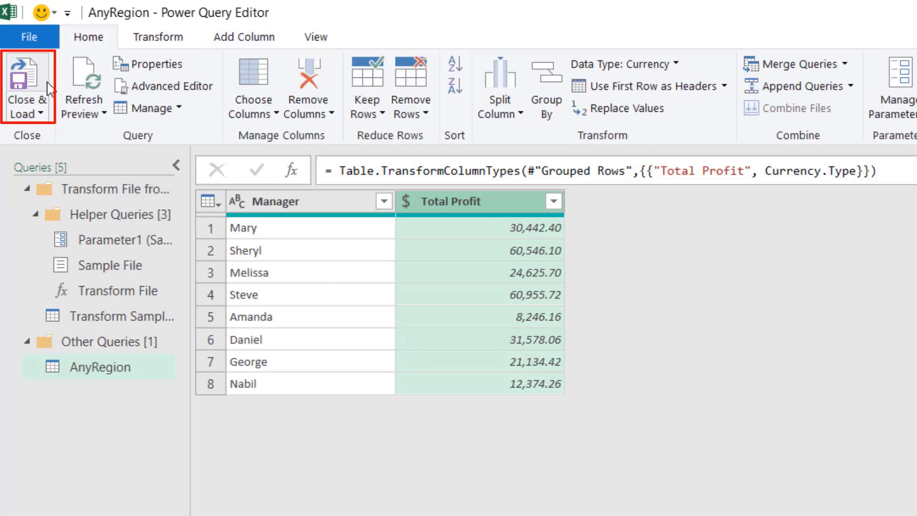
{"action": "left_click", "coordinate": [40, 115]}
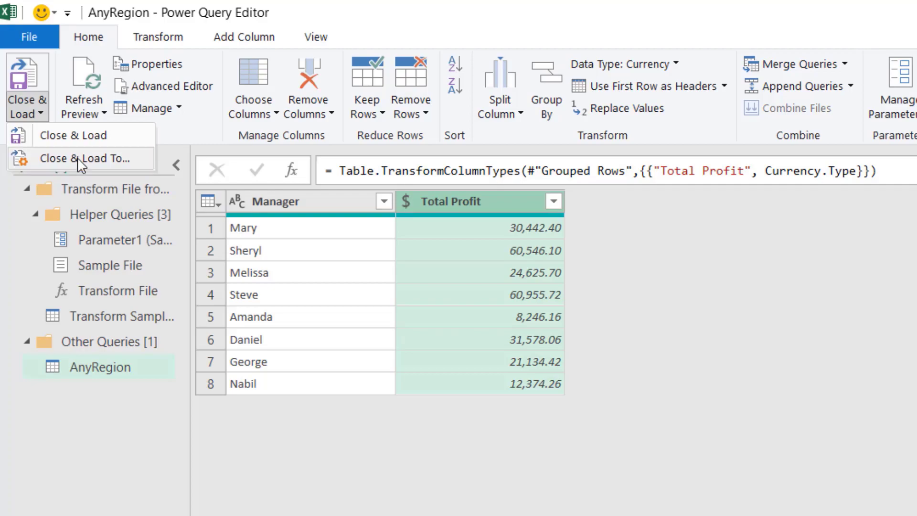
{"action": "left_click", "coordinate": [79, 159]}
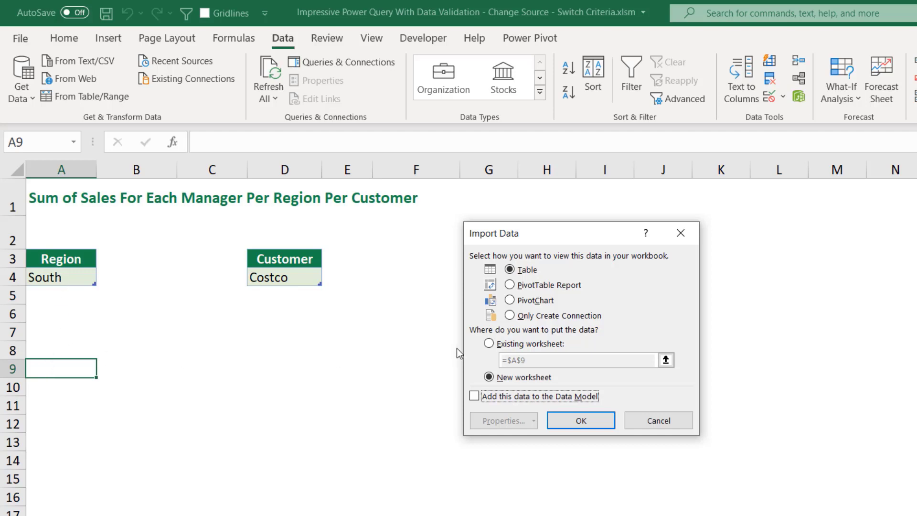
{"action": "left_click", "coordinate": [489, 344]}
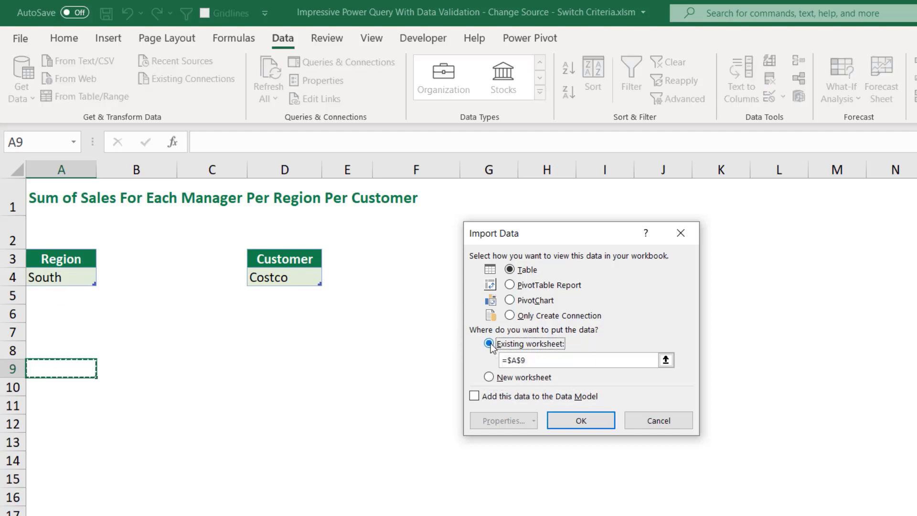
{"action": "left_click", "coordinate": [582, 418]}
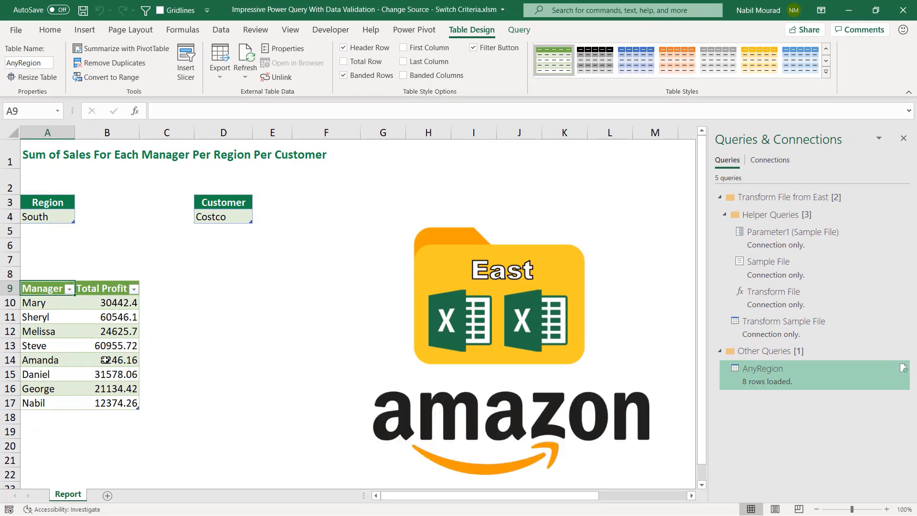
- Set the Region dropdown to North and the Customer dropdown to Apple
{"action": "left_click", "coordinate": [44, 216]}
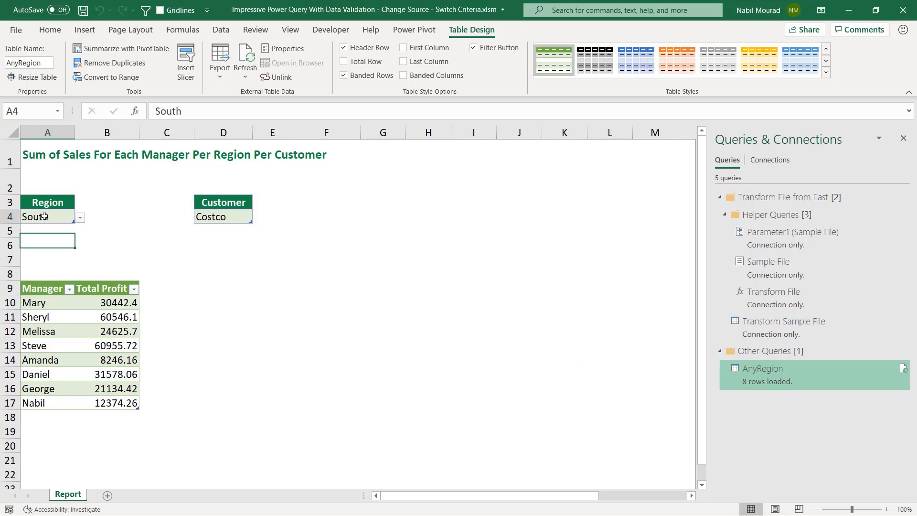
{"action": "key", "text": "alt+Down"}
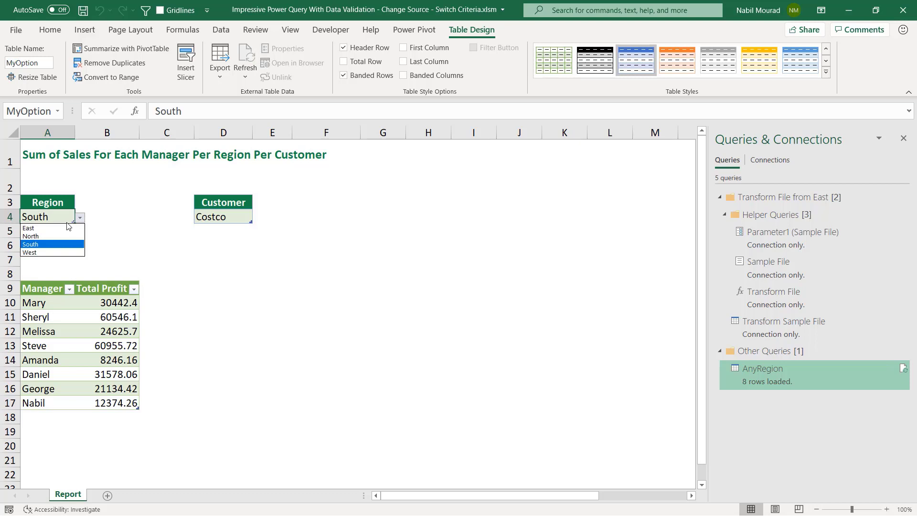
{"action": "left_click", "coordinate": [42, 236]}
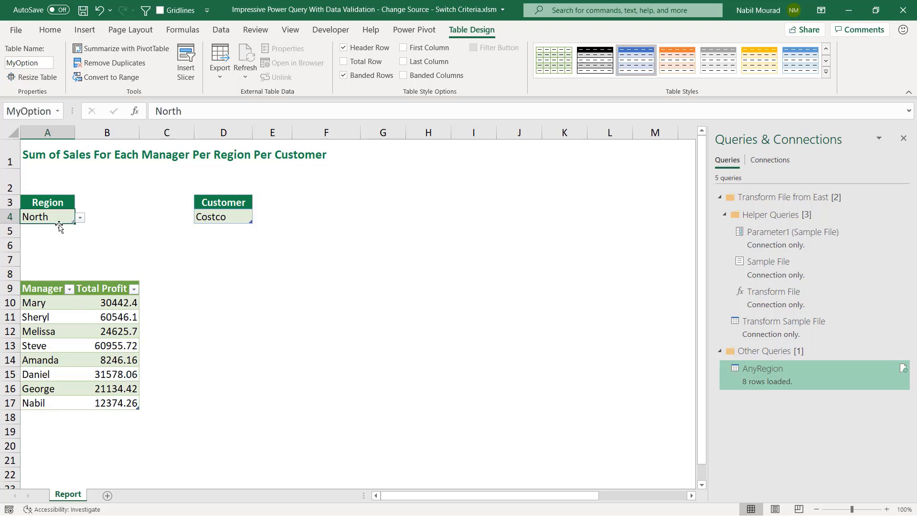
{"action": "left_click", "coordinate": [226, 218]}
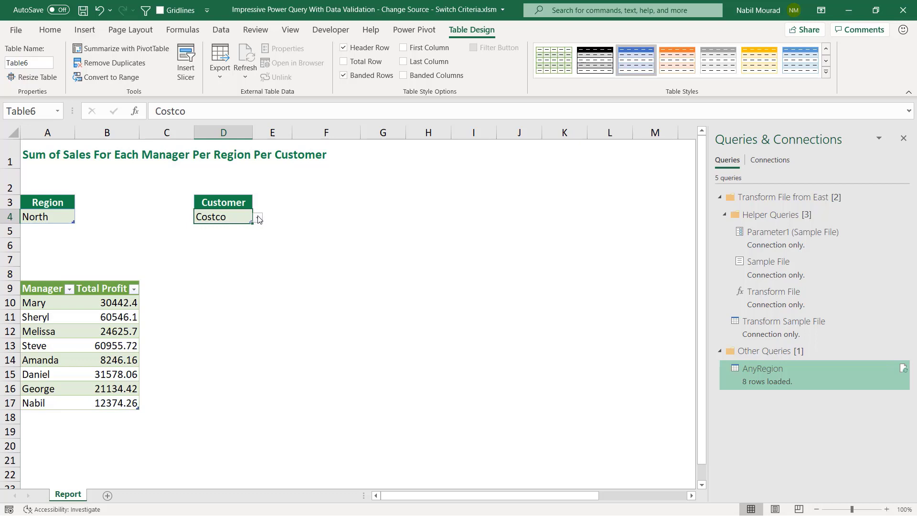
{"action": "left_click", "coordinate": [257, 217]}
{"action": "left_click", "coordinate": [210, 236]}
- Create a new Power Query from the Region table using From Table/Range
{"action": "left_click", "coordinate": [51, 205]}
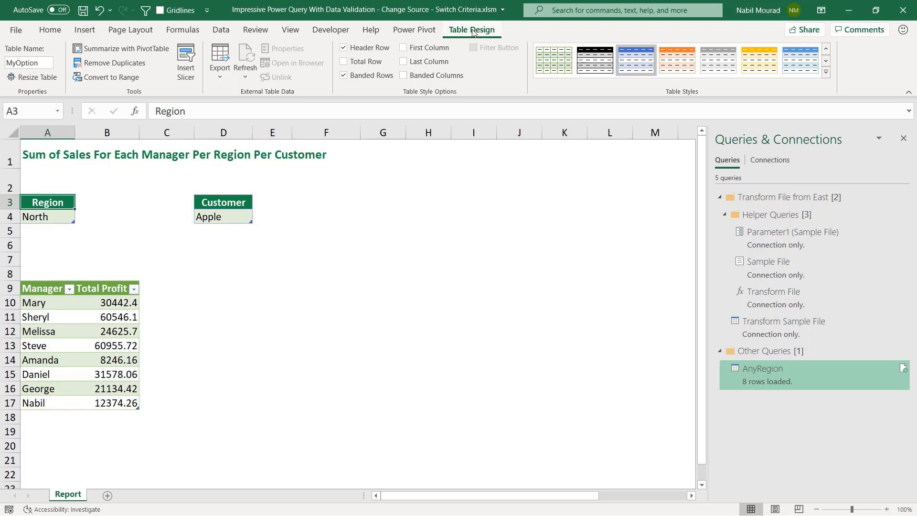
{"action": "left_click", "coordinate": [223, 204]}
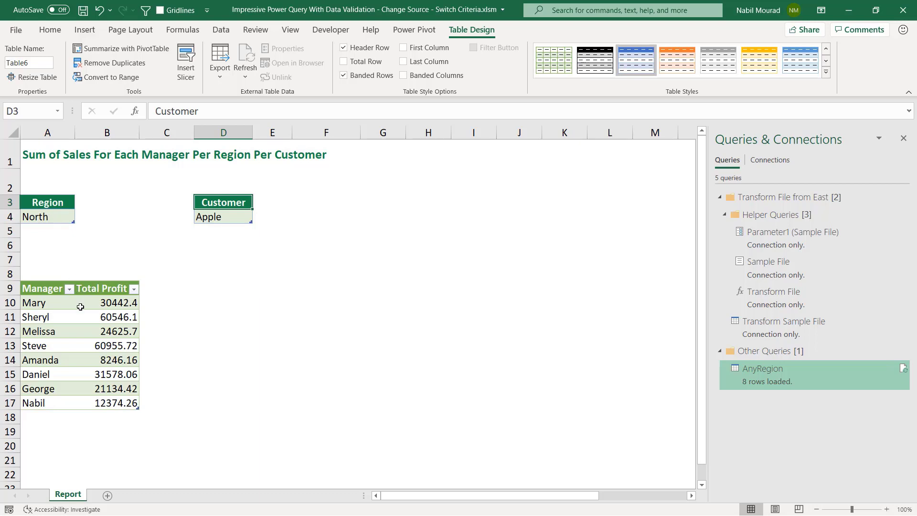
{"action": "left_click", "coordinate": [53, 203]}
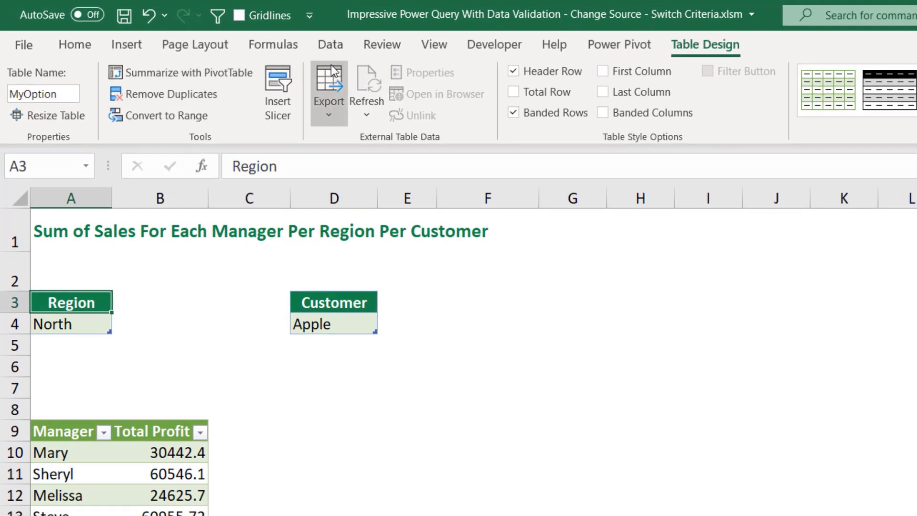
{"action": "left_click", "coordinate": [327, 44]}
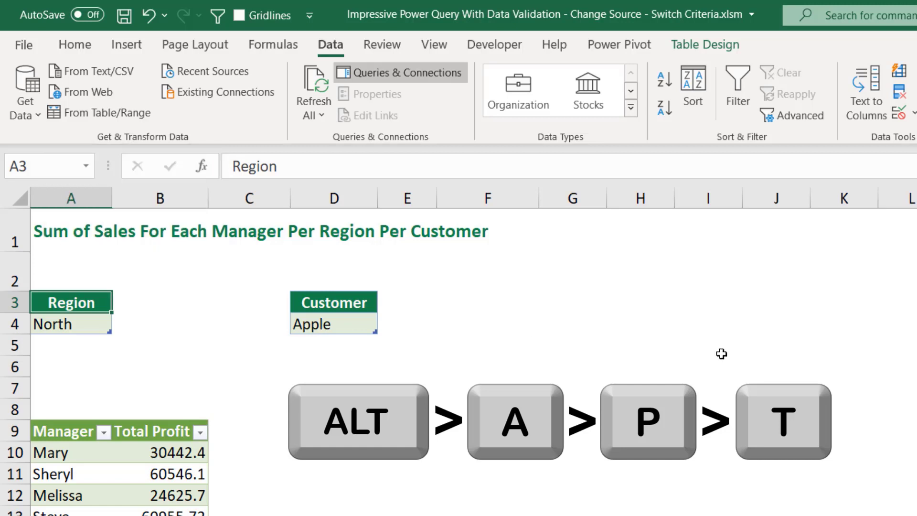
{"action": "key", "text": "alt+a"}
{"action": "key", "text": "p"}
{"action": "key", "text": "t"}
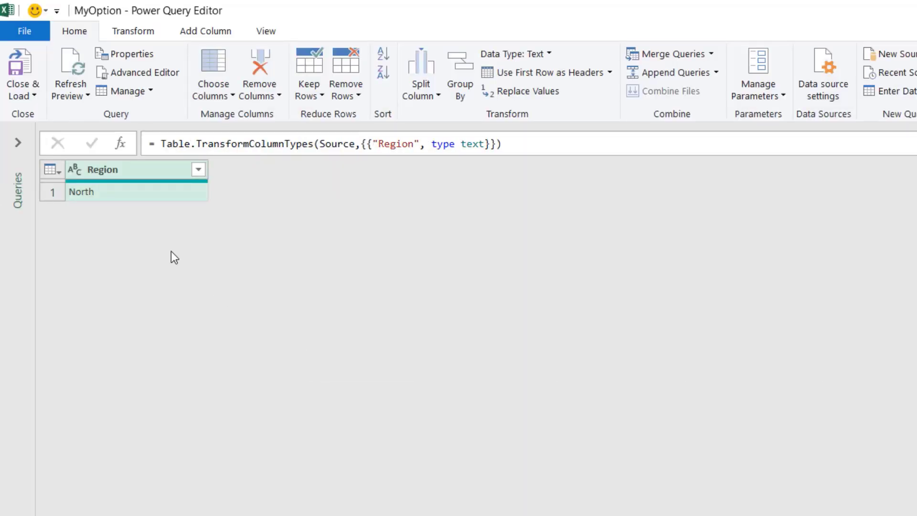
- Drill down to the North value of the Region column and rename the query SelectRegion
{"action": "right_click", "coordinate": [116, 191]}
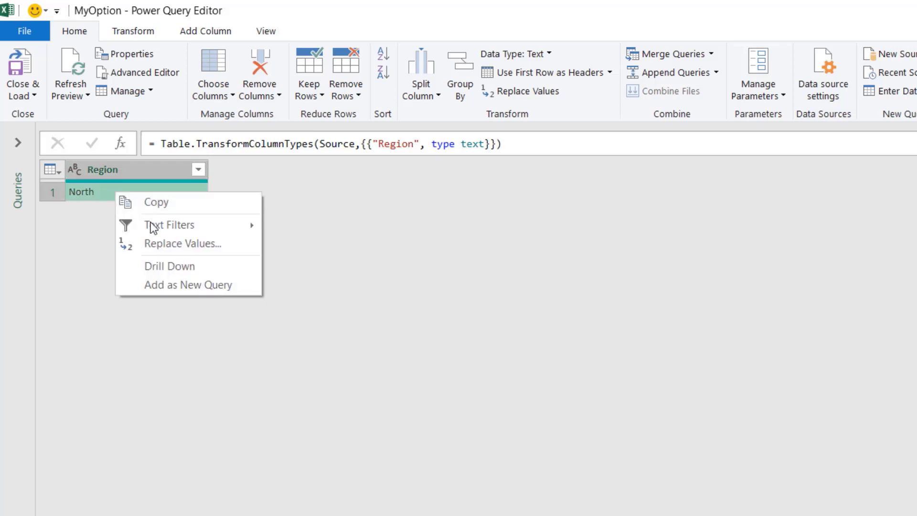
{"action": "left_click", "coordinate": [169, 266]}
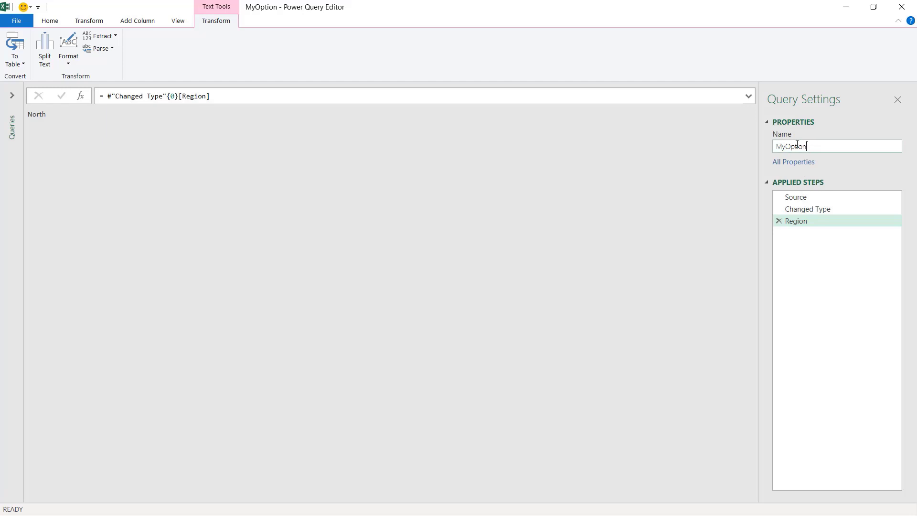
{"action": "left_click_drag", "start_coordinate": [797, 144], "coordinate": [769, 145]}
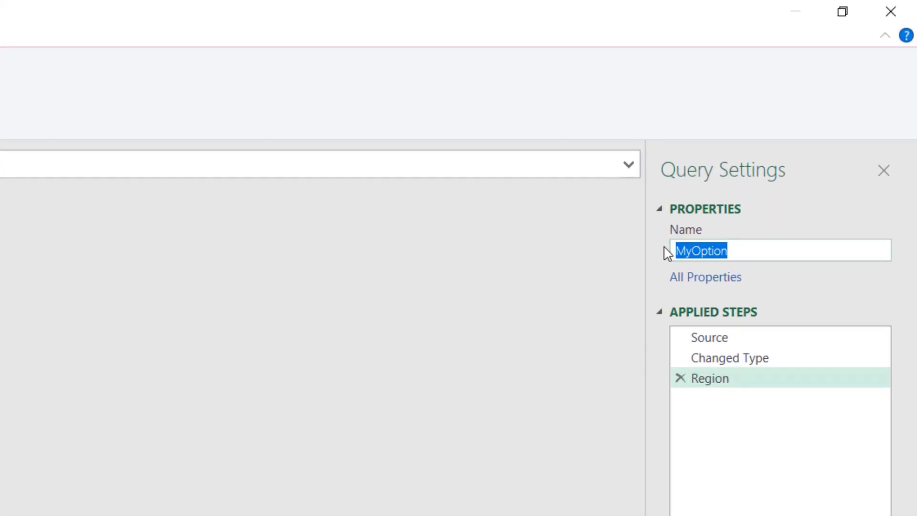
{"action": "type", "text": "SelectRegion"}
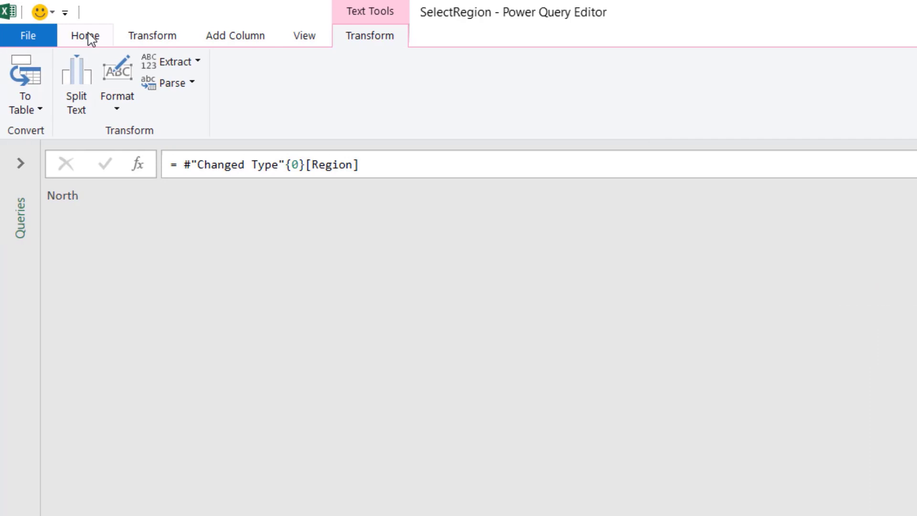
- Close and load the SelectRegion query as a connection only
{"action": "left_click", "coordinate": [91, 39]}
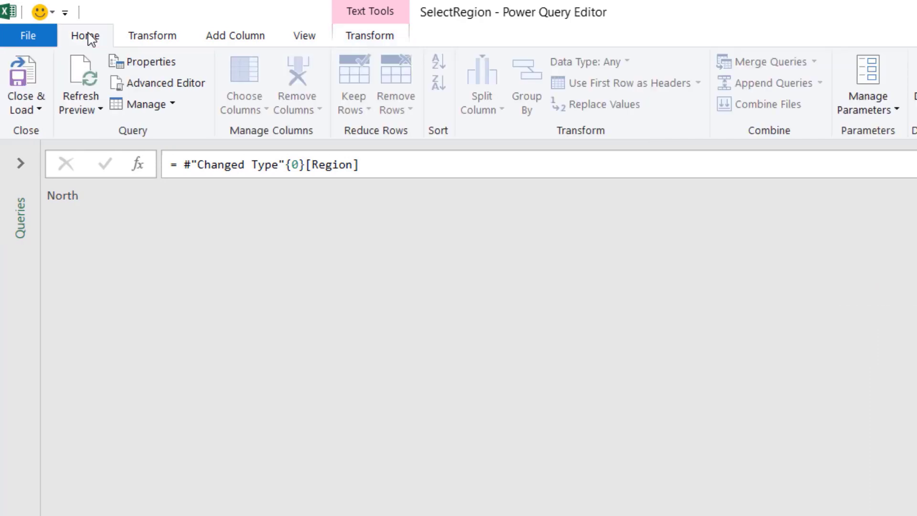
{"action": "left_click", "coordinate": [40, 111]}
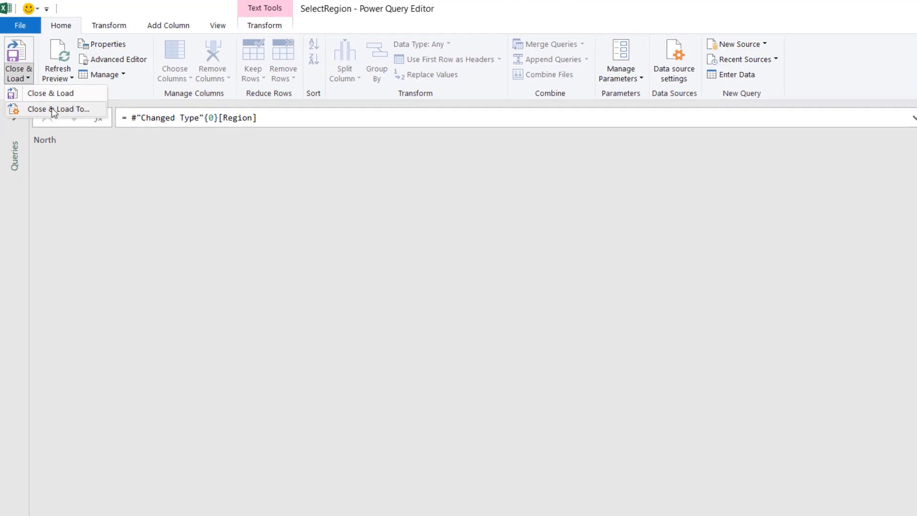
{"action": "left_click", "coordinate": [51, 109]}
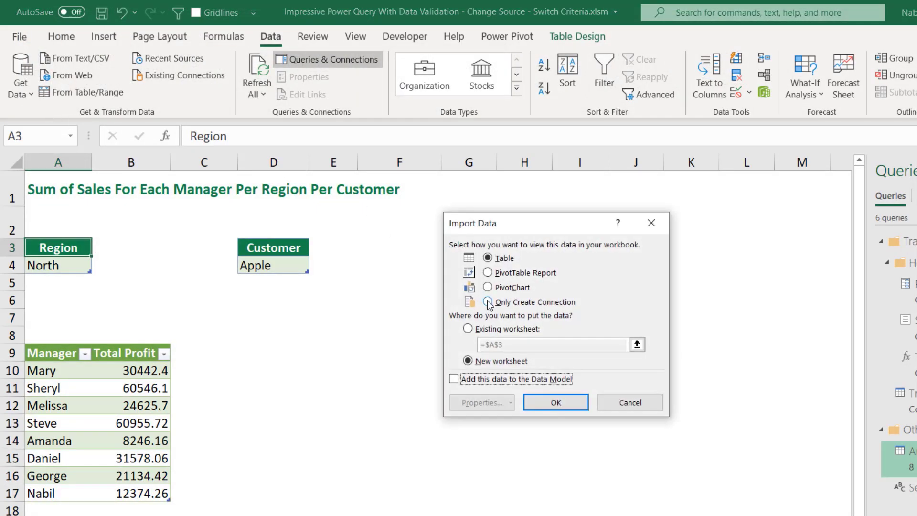
{"action": "left_click", "coordinate": [487, 302]}
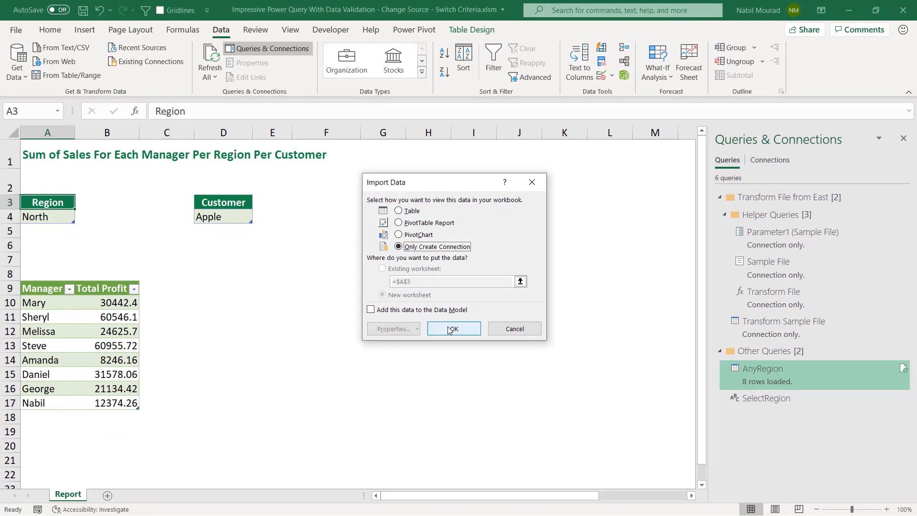
{"action": "left_click", "coordinate": [555, 402]}
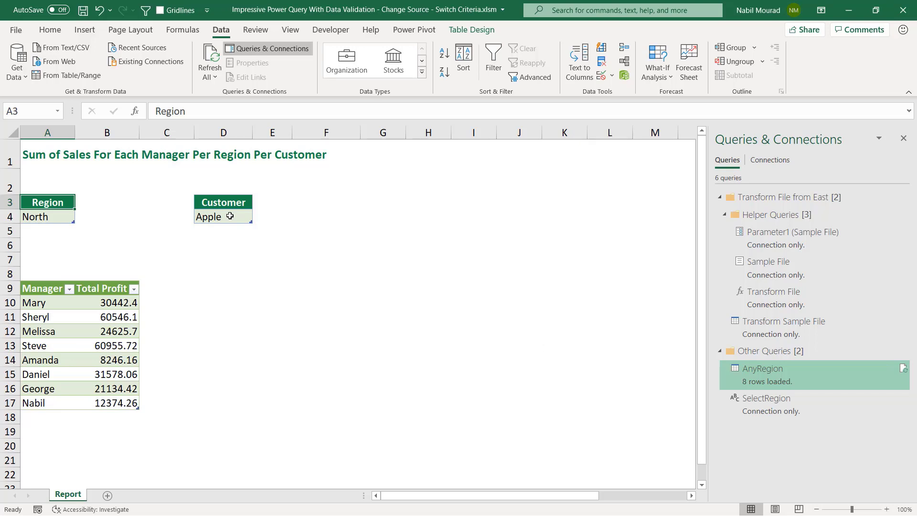
- Create a new Power Query from the Customer table using From Table/Range
{"action": "left_click", "coordinate": [230, 216]}
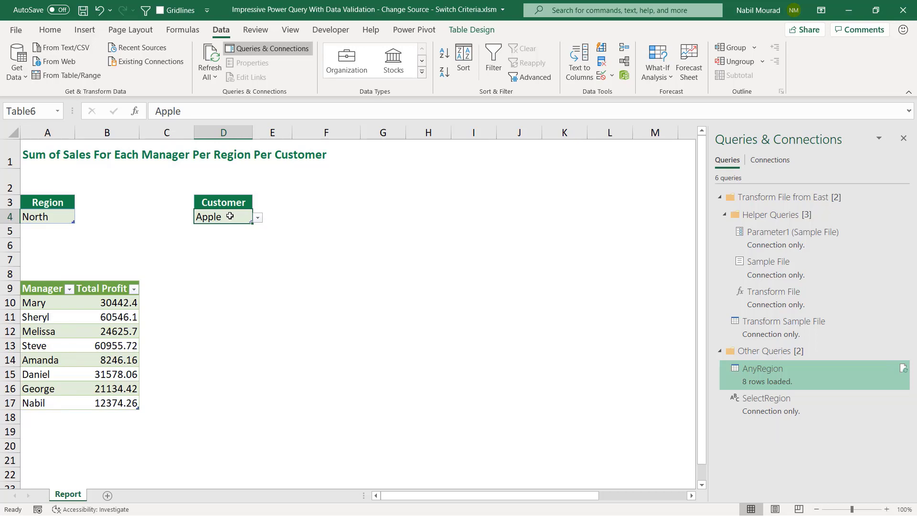
{"action": "key", "text": "alt"}
{"action": "key", "text": "a"}
{"action": "key", "text": "p"}
{"action": "key", "text": "t"}
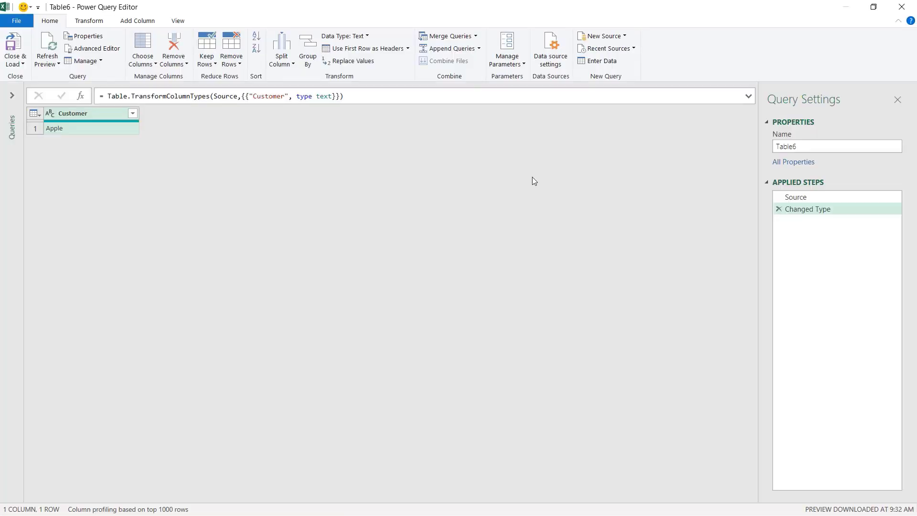
- Rename the query SelectCustomer and drill down to the Apple value of the Customer column
{"action": "left_click_drag", "start_coordinate": [815, 147], "coordinate": [765, 147]}
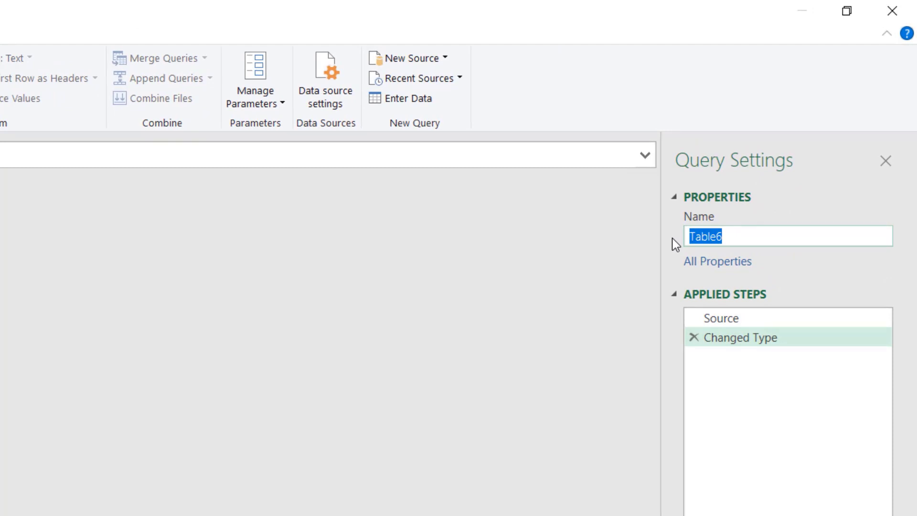
{"action": "type", "text": "SelectCustomer"}
{"action": "key", "text": "Return"}
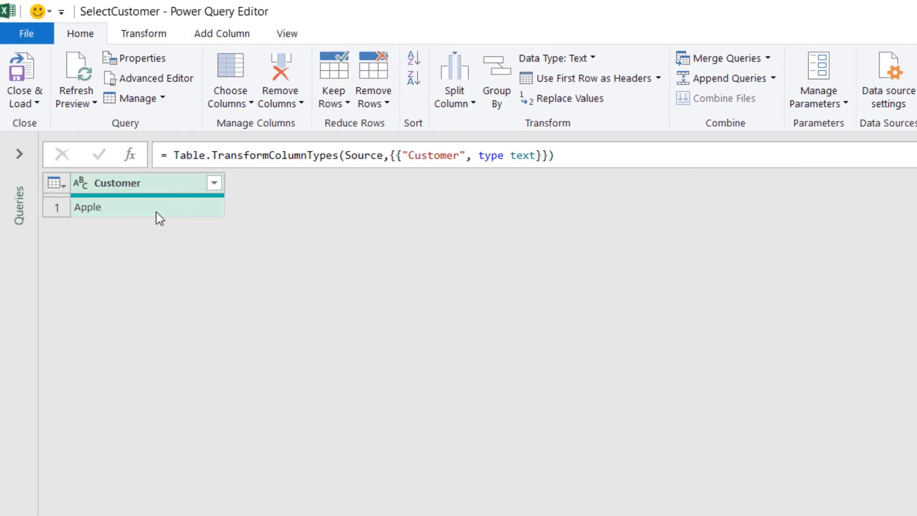
{"action": "left_click", "coordinate": [145, 205]}
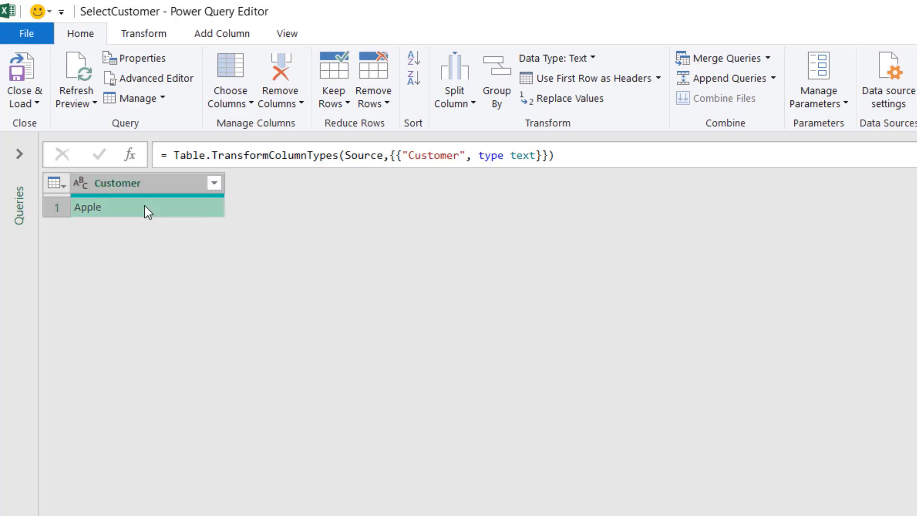
{"action": "right_click", "coordinate": [148, 205]}
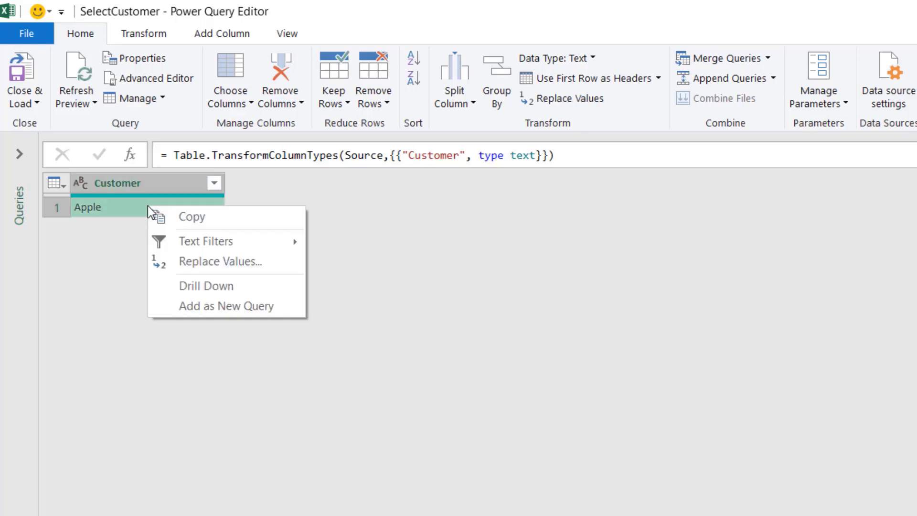
{"action": "left_click", "coordinate": [208, 286]}
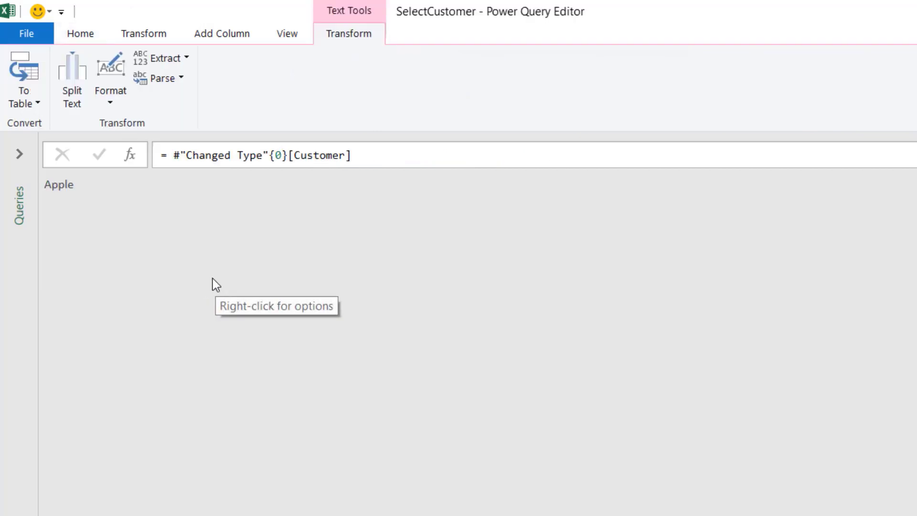
- Close and load the SelectCustomer query as a connection only
{"action": "left_click", "coordinate": [82, 35]}
{"action": "left_click", "coordinate": [37, 105]}
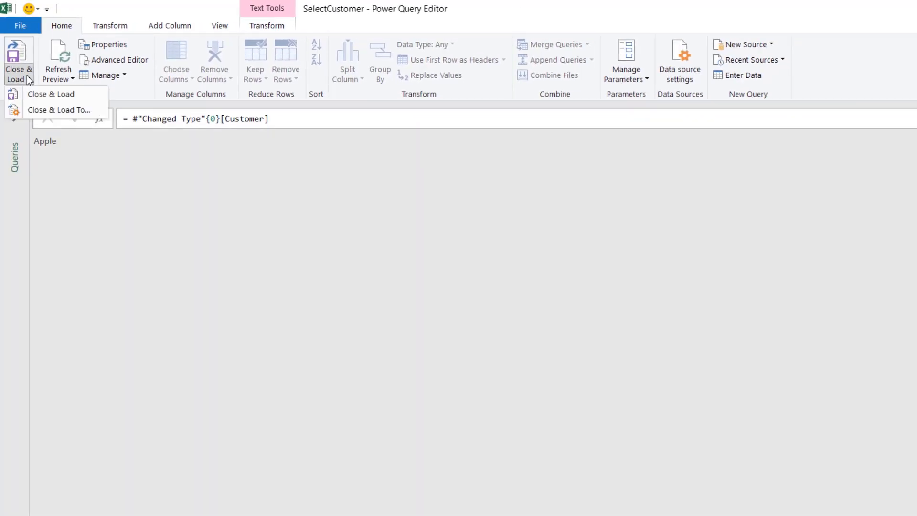
{"action": "left_click", "coordinate": [51, 108]}
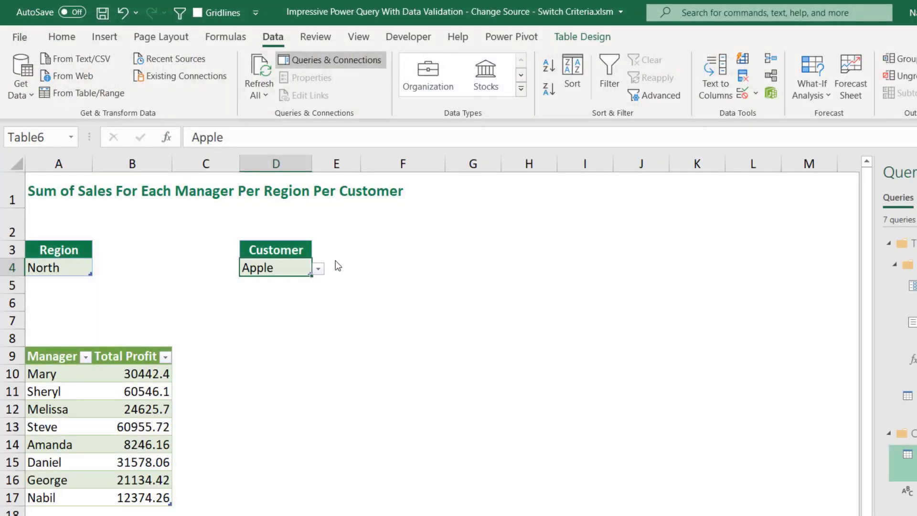
{"action": "left_click", "coordinate": [501, 305]}
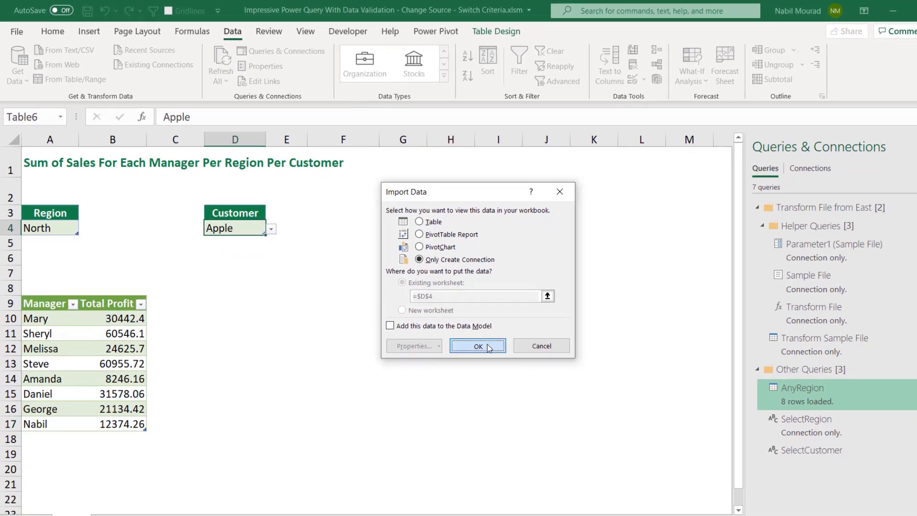
{"action": "left_click", "coordinate": [572, 403]}
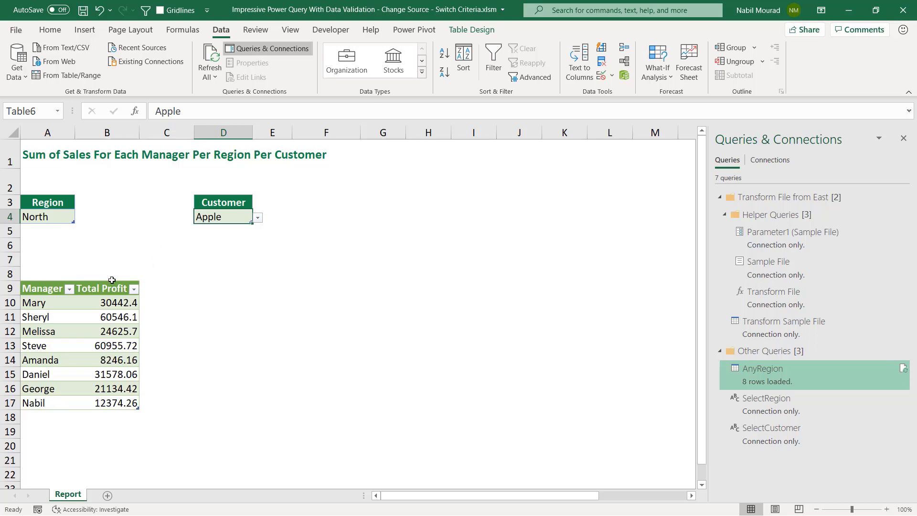
- In the AnyRegion query's Advanced Editor, replace the "Amazon" customer filter value with SelectCustomer, then close and load the query
{"action": "mouse_move", "coordinate": [765, 372]}
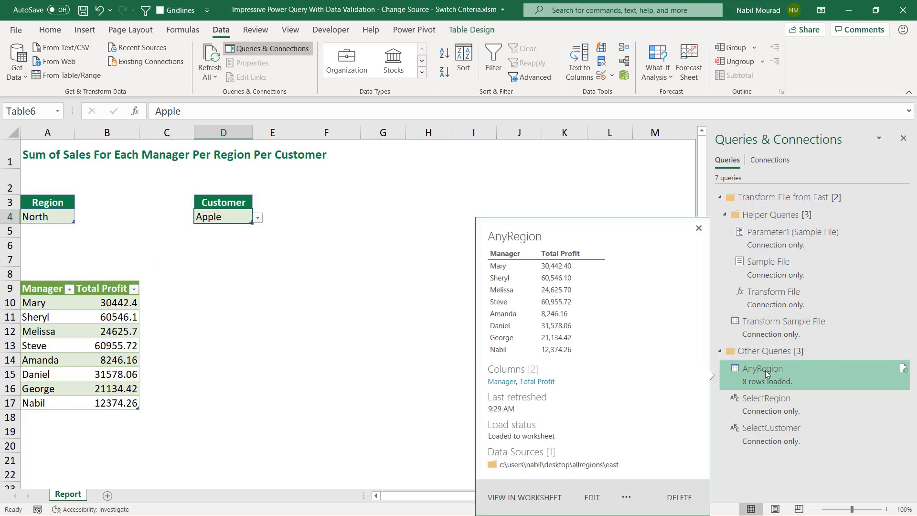
{"action": "right_click", "coordinate": [765, 371]}
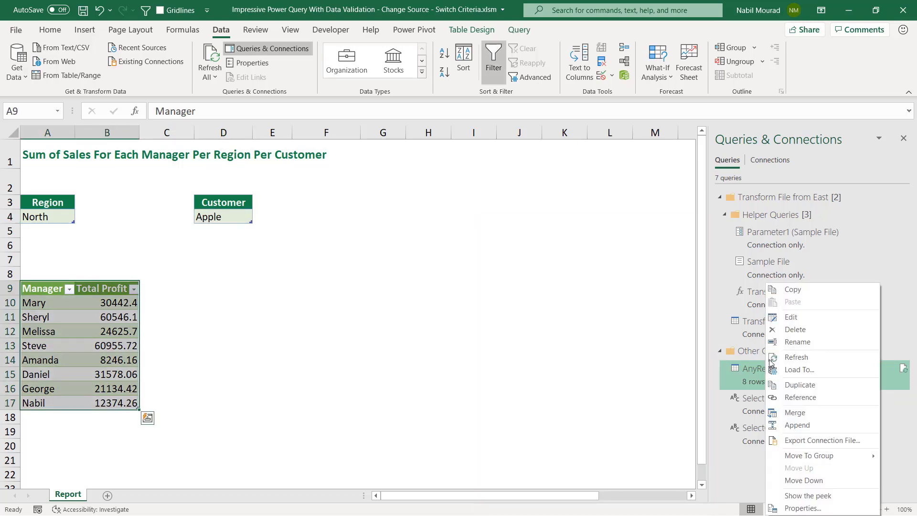
{"action": "left_click", "coordinate": [792, 317]}
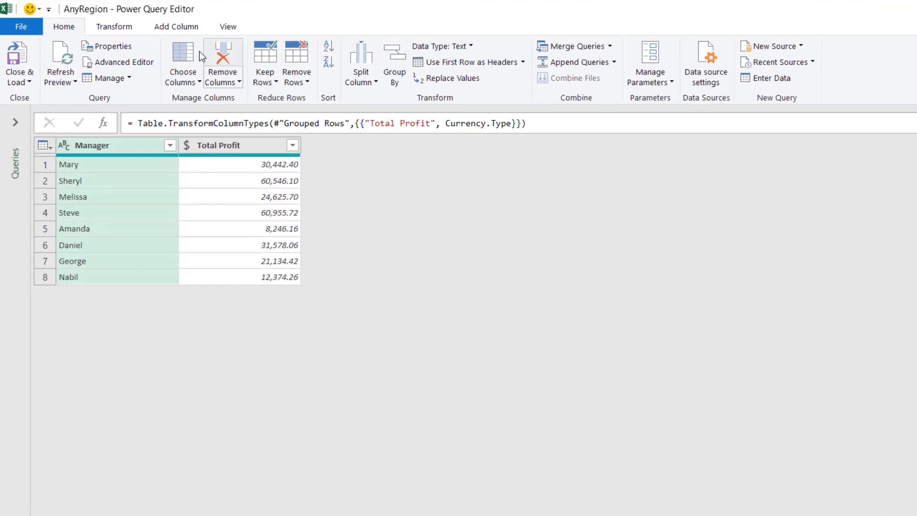
{"action": "left_click", "coordinate": [252, 30]}
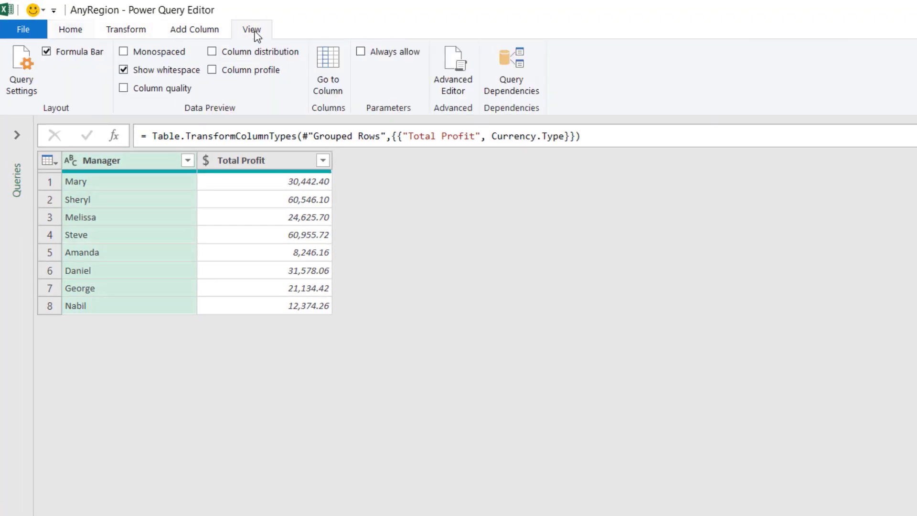
{"action": "left_click", "coordinate": [463, 76]}
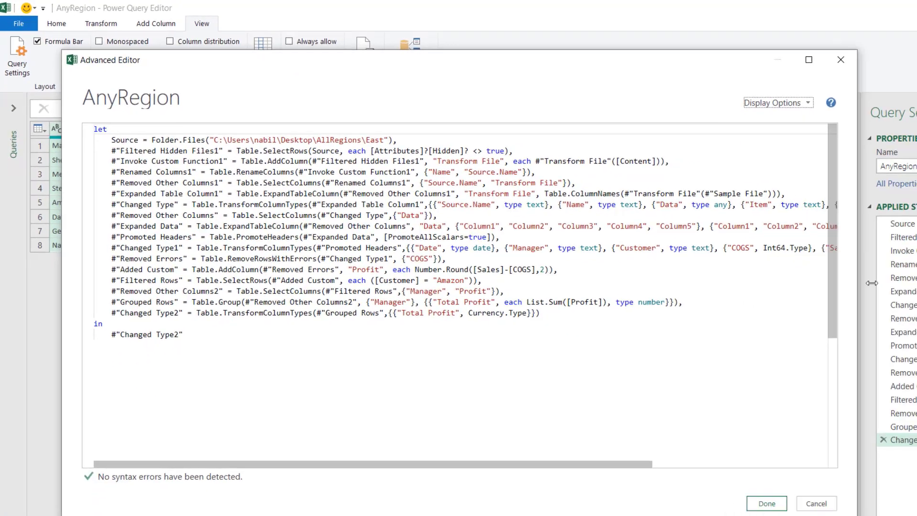
{"action": "left_click_drag", "start_coordinate": [871, 282], "coordinate": [915, 282]}
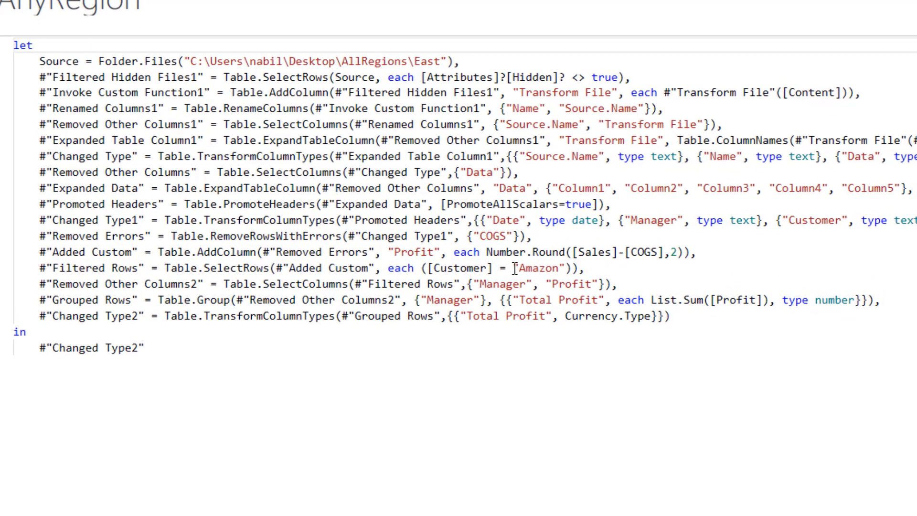
{"action": "left_click", "coordinate": [567, 268]}
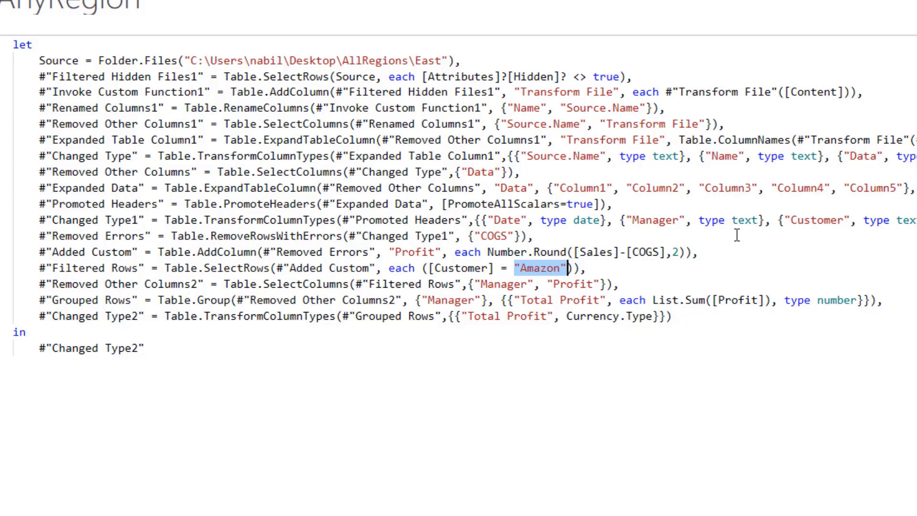
{"action": "type", "text": "Se"}
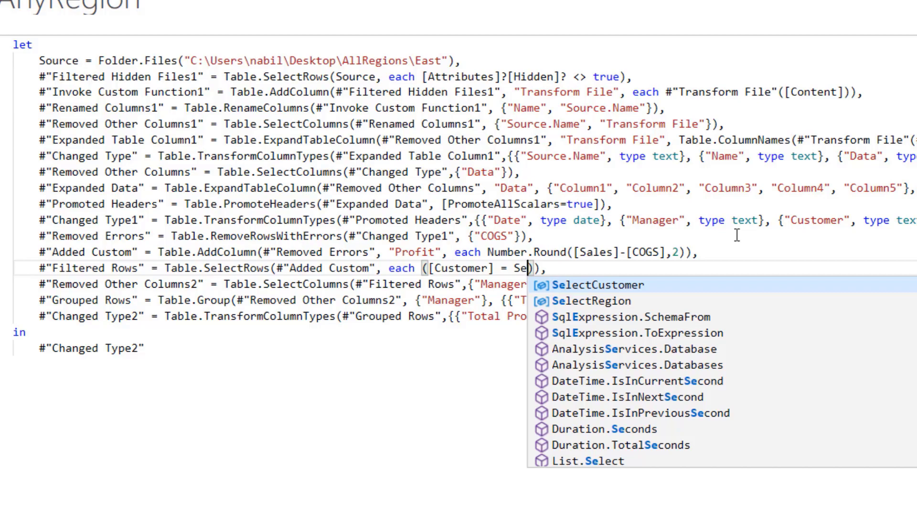
{"action": "left_click", "coordinate": [750, 284]}
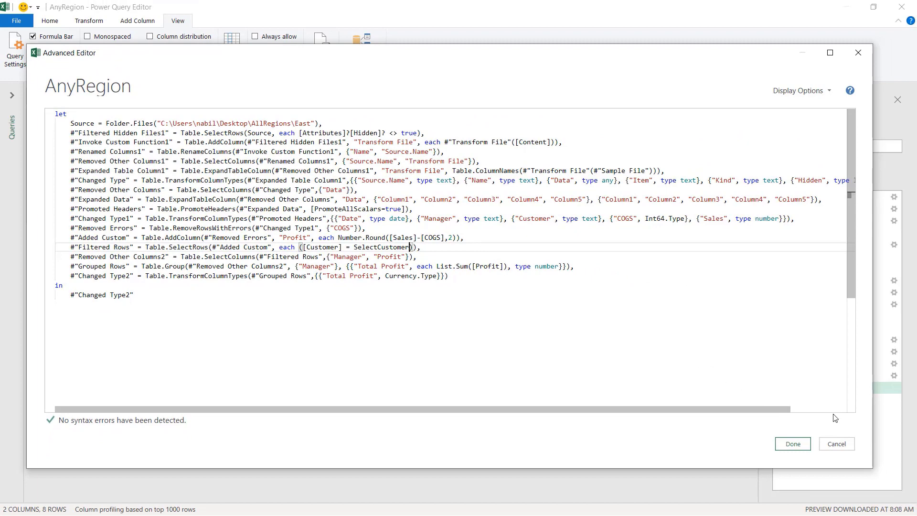
{"action": "left_click", "coordinate": [793, 444]}
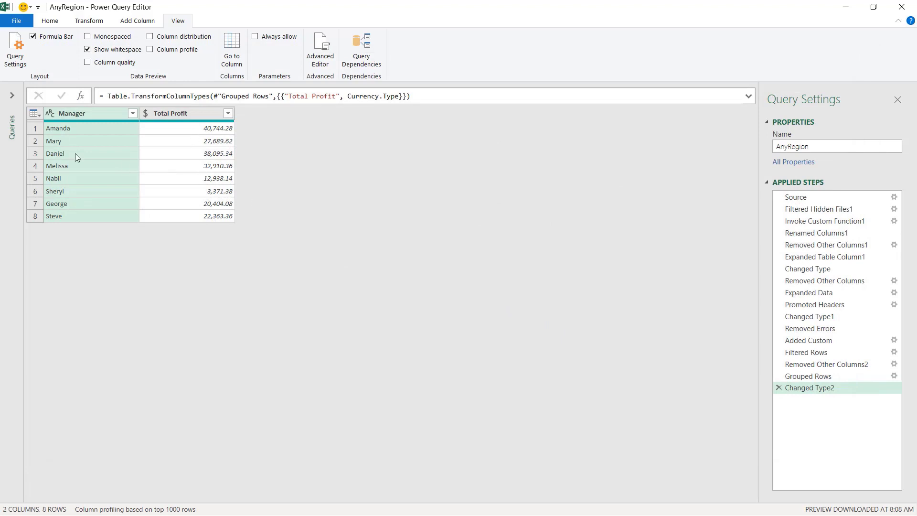
{"action": "left_click", "coordinate": [49, 21]}
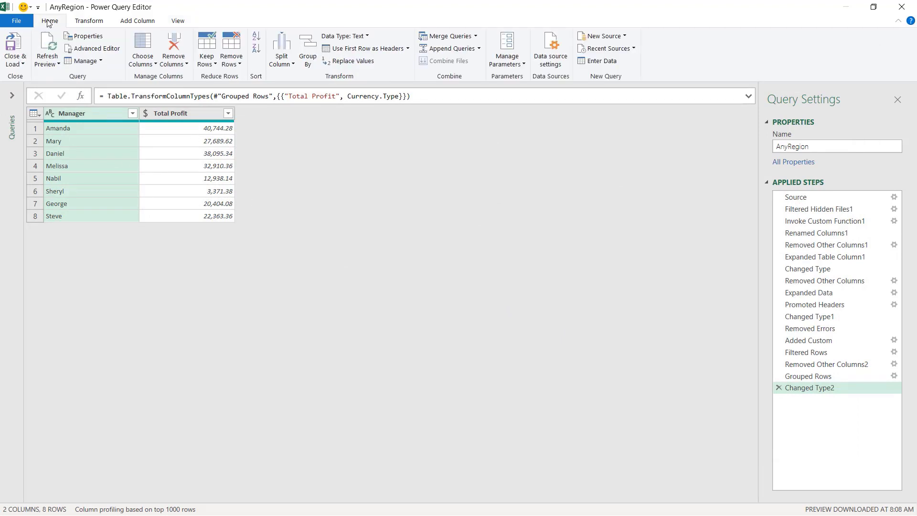
{"action": "left_click", "coordinate": [14, 45]}
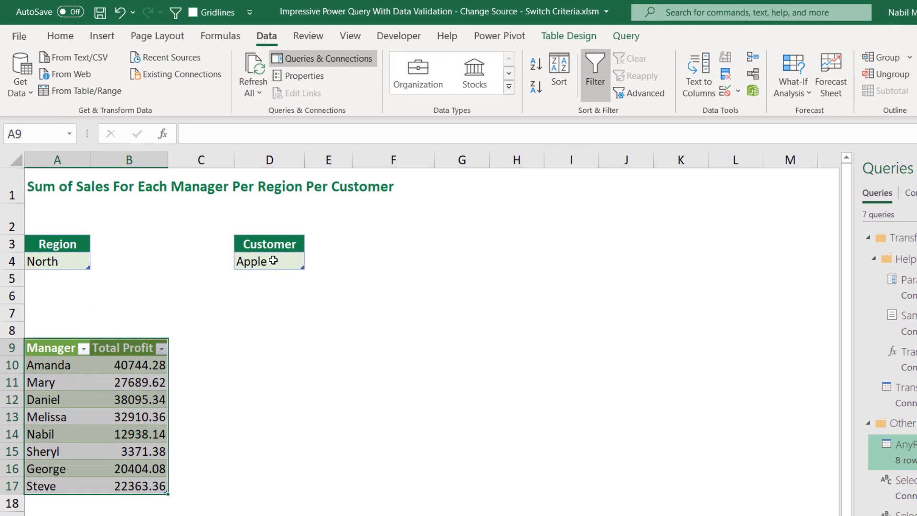
- Set the Customer dropdown to Walmart and refresh all queries
{"action": "left_click", "coordinate": [273, 260]}
{"action": "left_click", "coordinate": [311, 263]}
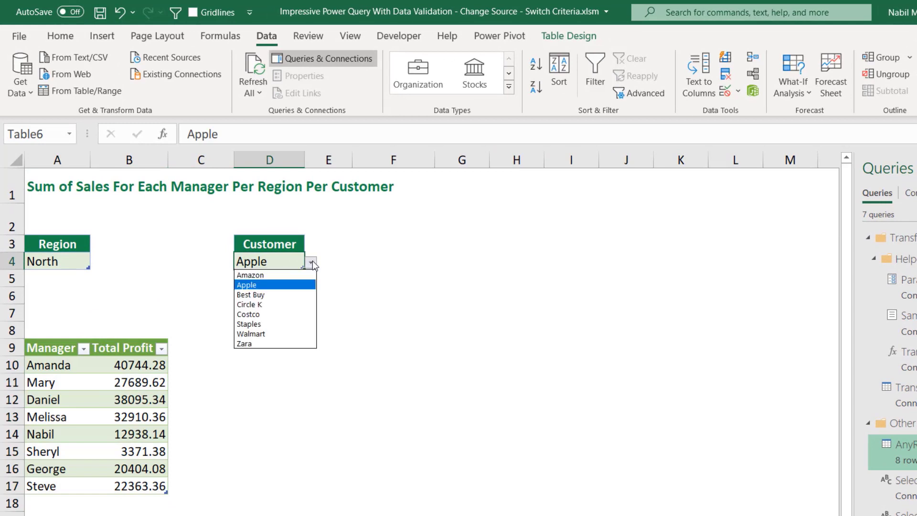
{"action": "left_click", "coordinate": [265, 333]}
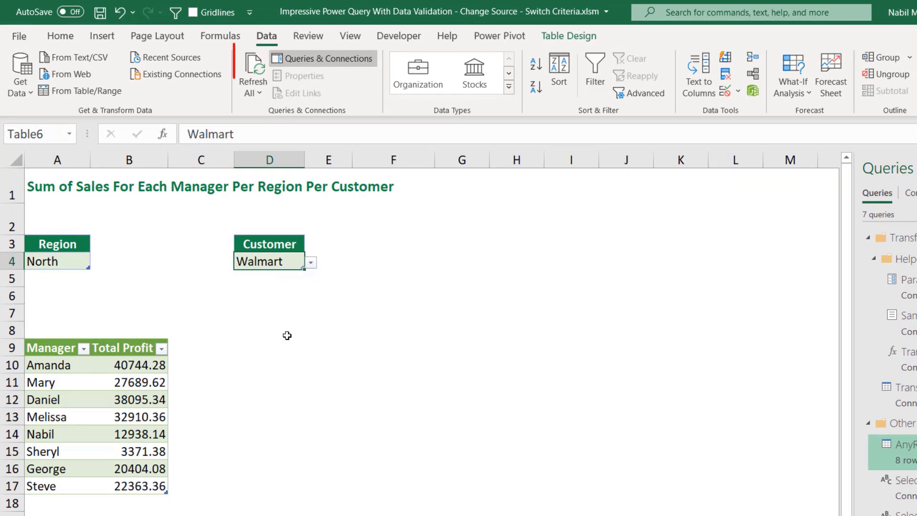
{"action": "left_click", "coordinate": [251, 82]}
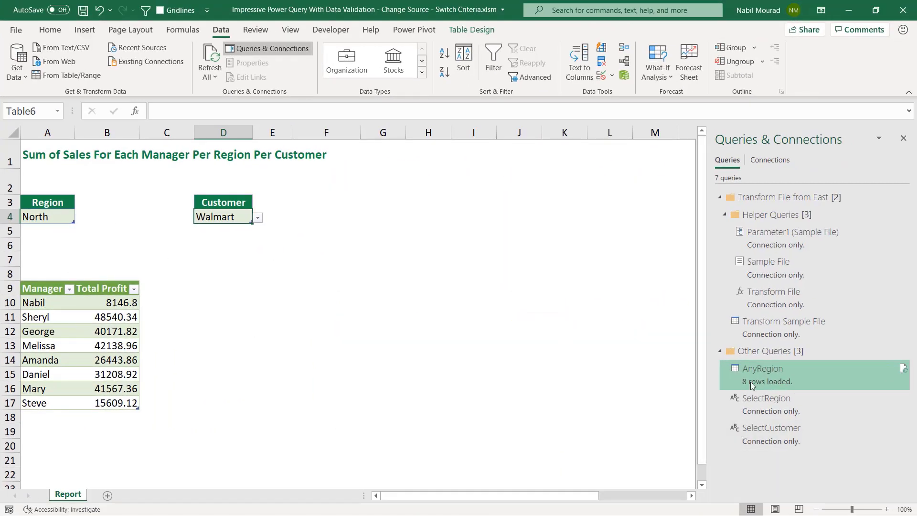
- Open the SelectRegion query's code in the Advanced Editor and examine its steps
{"action": "mouse_move", "coordinate": [773, 408]}
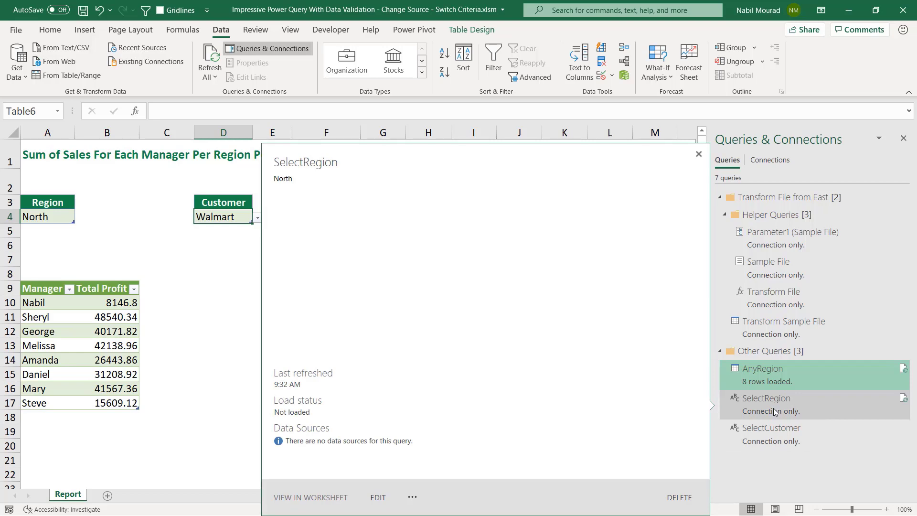
{"action": "double_click", "coordinate": [772, 407]}
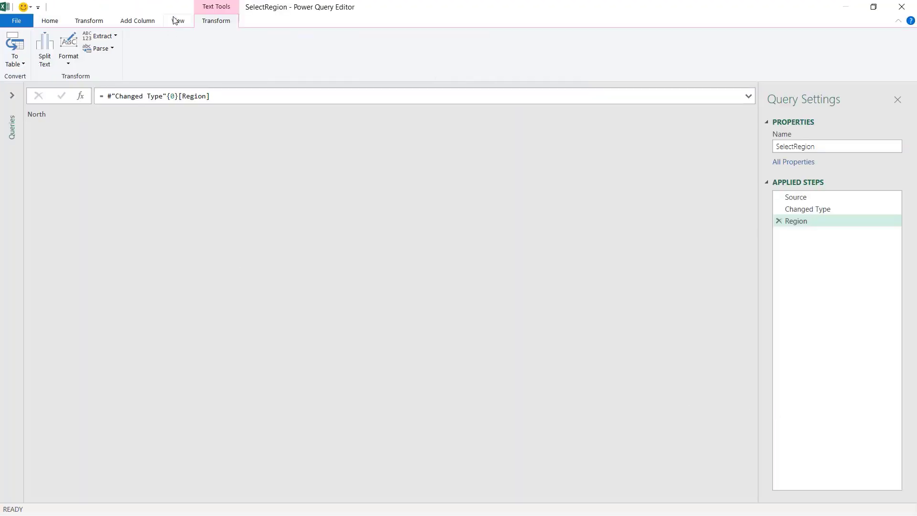
{"action": "left_click", "coordinate": [177, 22]}
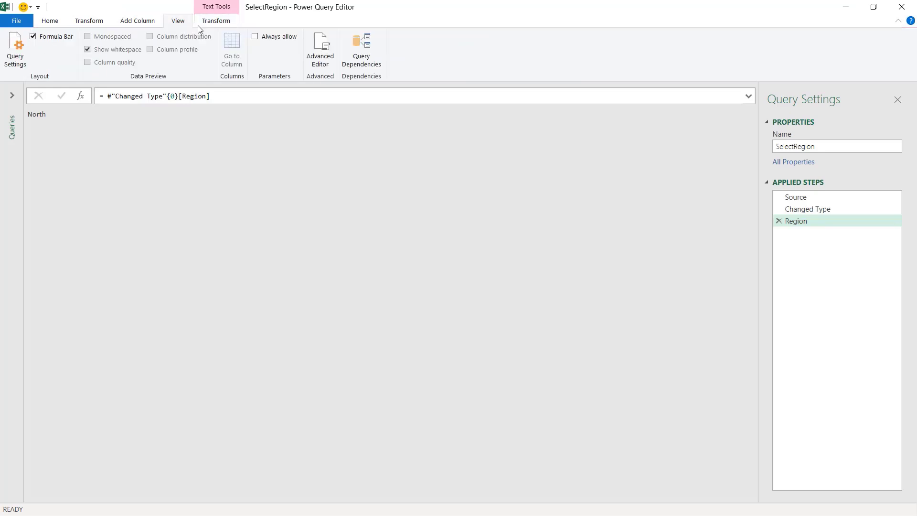
{"action": "left_click", "coordinate": [319, 56]}
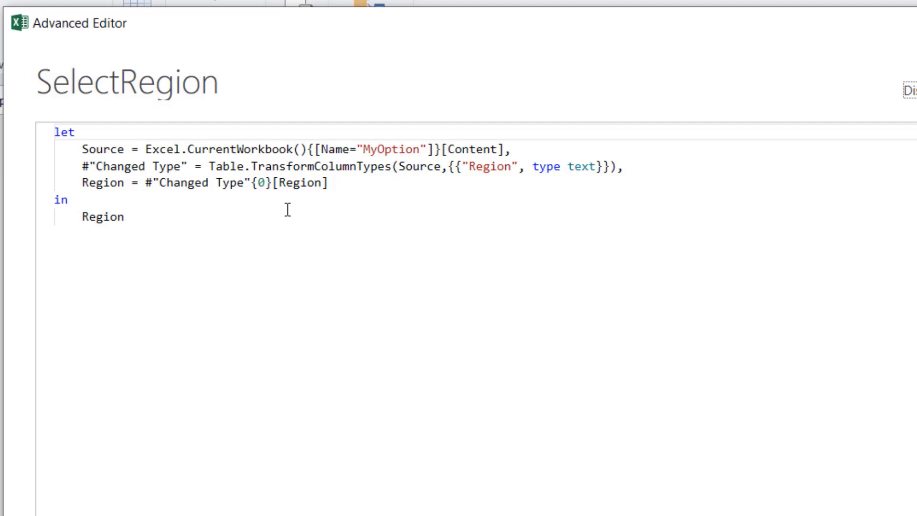
{"action": "left_click", "coordinate": [82, 143]}
{"action": "left_click_drag", "start_coordinate": [82, 143], "coordinate": [145, 150]}
{"action": "left_click_drag", "start_coordinate": [296, 176], "coordinate": [338, 189]}
{"action": "key", "text": "ctrl+c"}
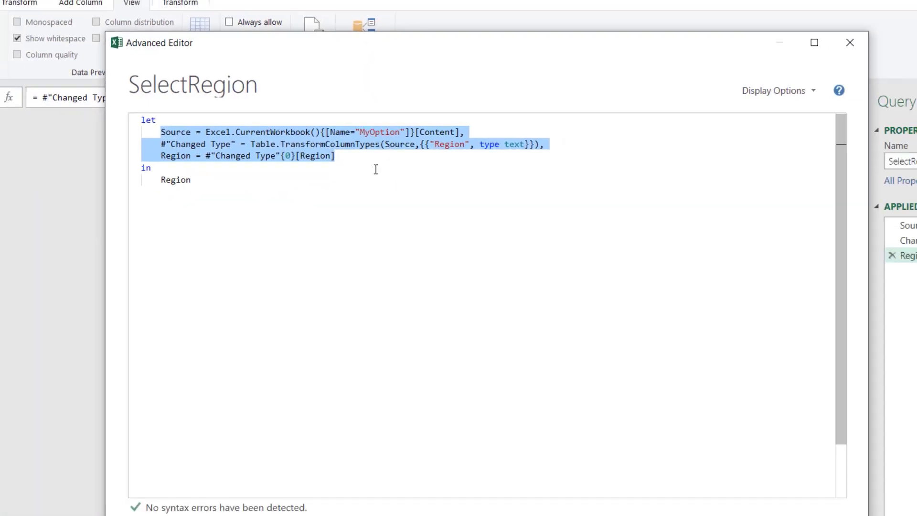
{"action": "left_click", "coordinate": [729, 444]}
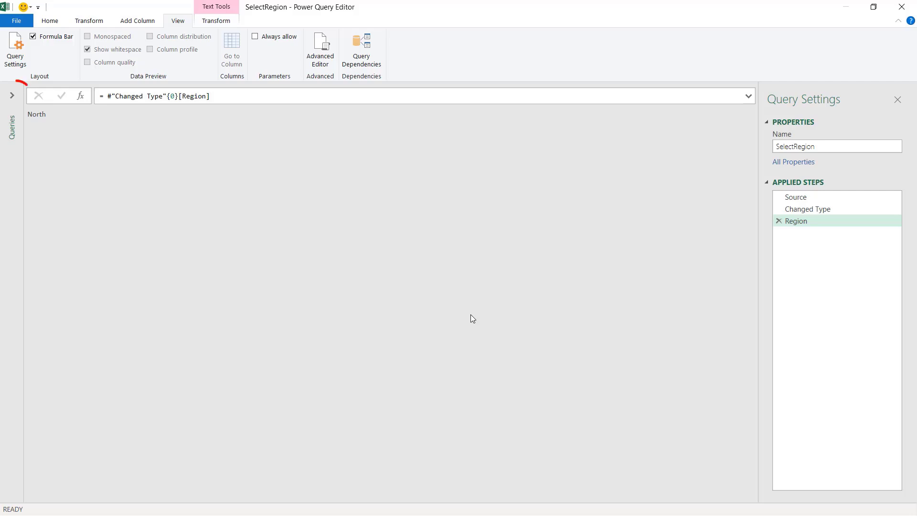
- Open the AnyRegion query and sort its Manager column in ascending order
{"action": "left_click", "coordinate": [13, 98]}
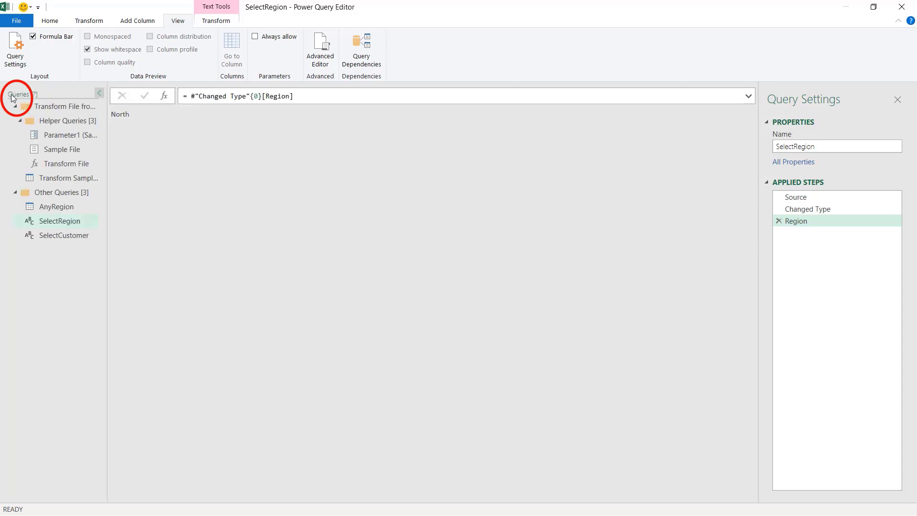
{"action": "left_click", "coordinate": [59, 211]}
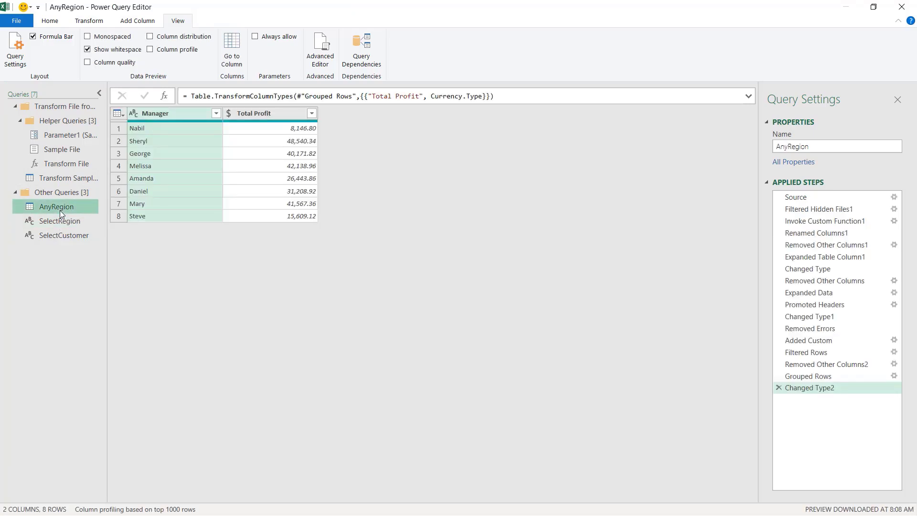
{"action": "left_click", "coordinate": [215, 116]}
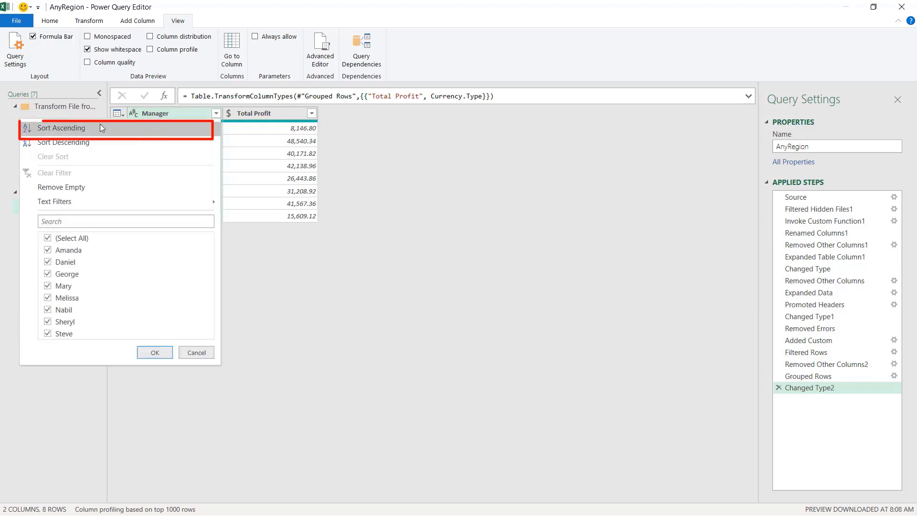
{"action": "left_click", "coordinate": [66, 126]}
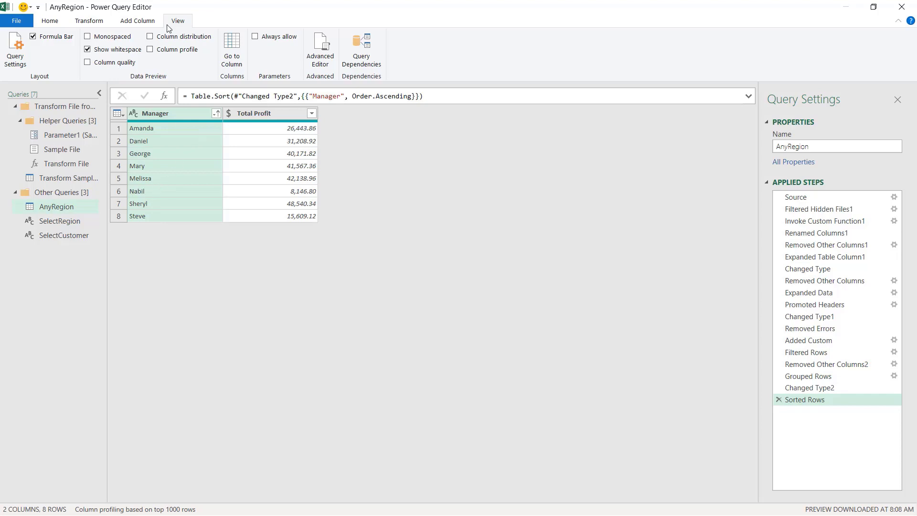
- In the AnyRegion Advanced Editor, paste the SelectRegion code lines above the existing Source step and end the Region line with a comma
{"action": "left_click", "coordinate": [323, 56]}
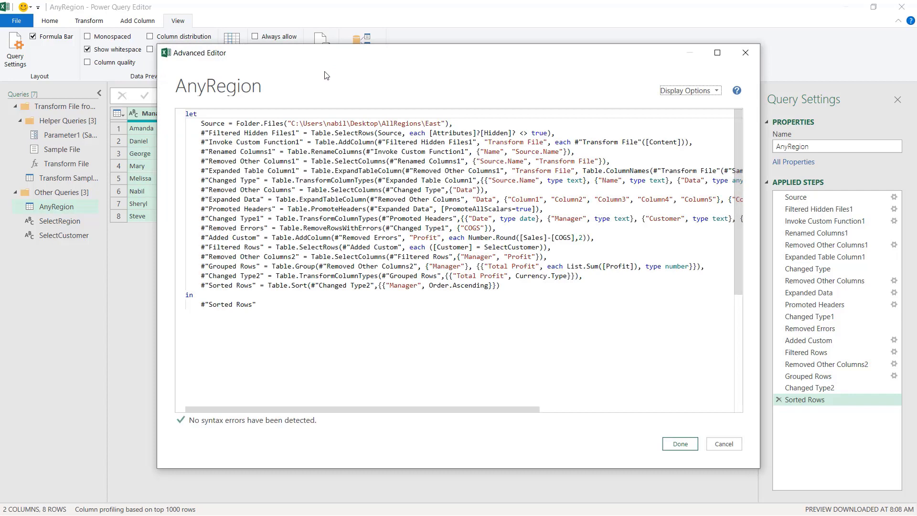
{"action": "left_click_drag", "start_coordinate": [354, 64], "coordinate": [293, 65]}
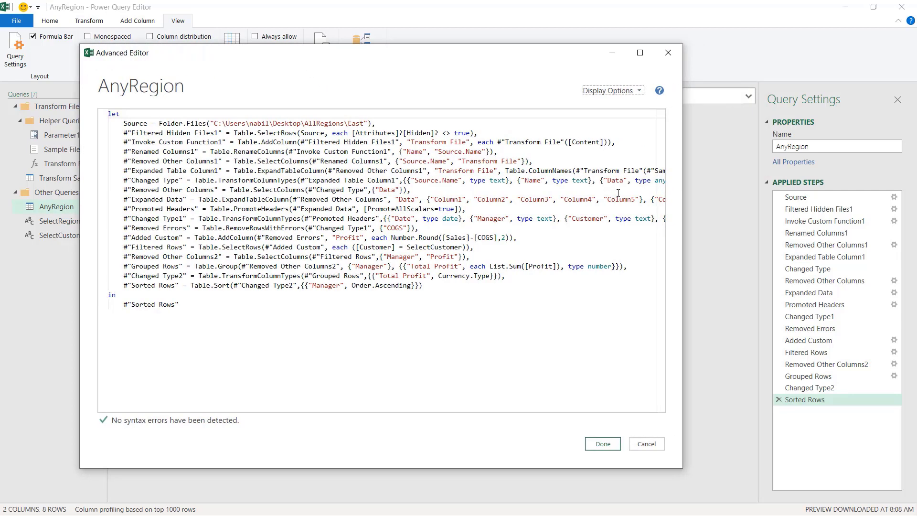
{"action": "left_click_drag", "start_coordinate": [683, 271], "coordinate": [842, 275]}
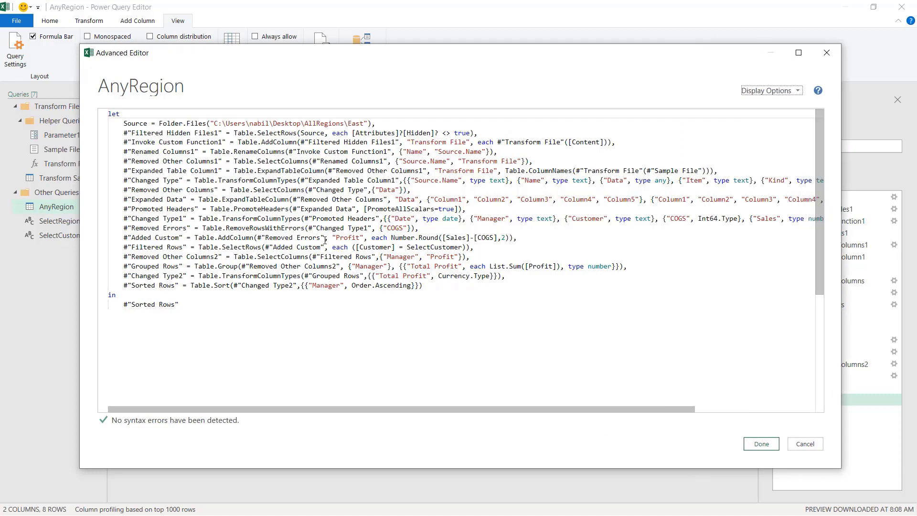
{"action": "left_click", "coordinate": [124, 123]}
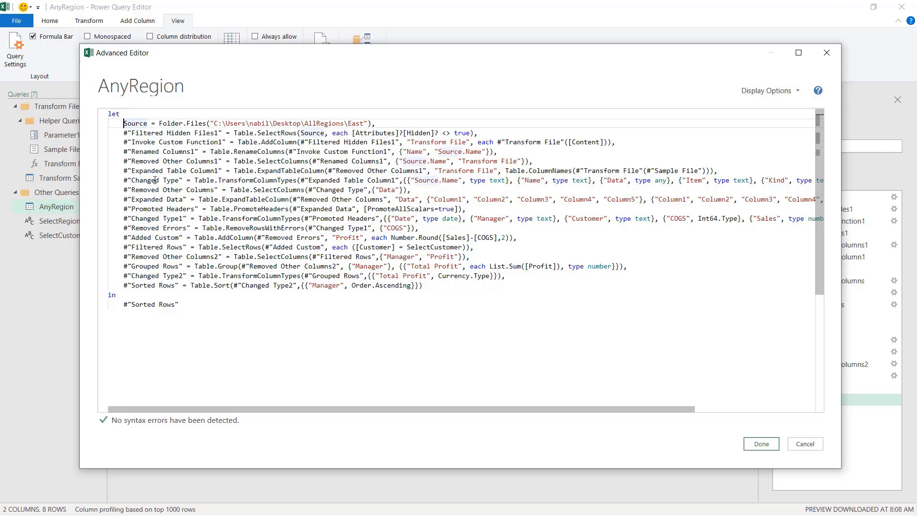
{"action": "key", "text": "Return"}
{"action": "key", "text": "Return"}
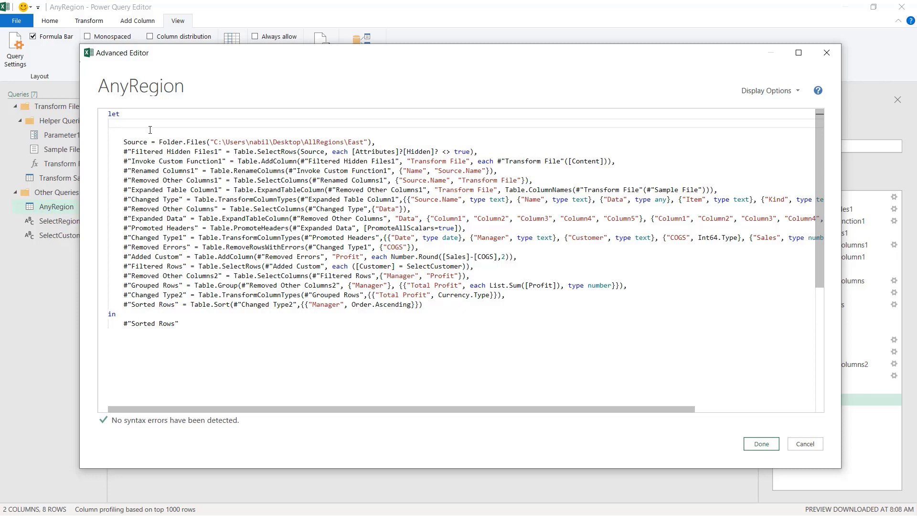
{"action": "key", "text": "ctrl+v"}
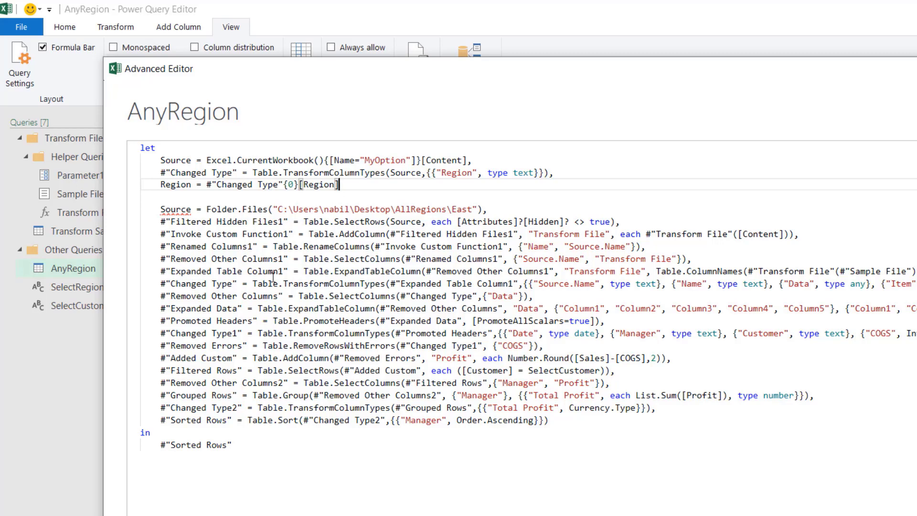
{"action": "type", "text": ","}
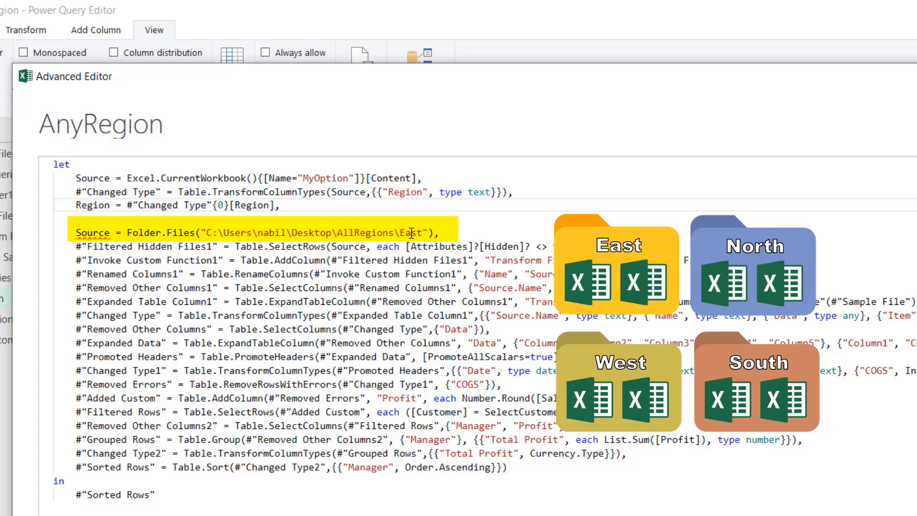
- Replace East at the end of the Folder.Files path with &Region so the folder follows the selected region
{"action": "double_click", "coordinate": [411, 232]}
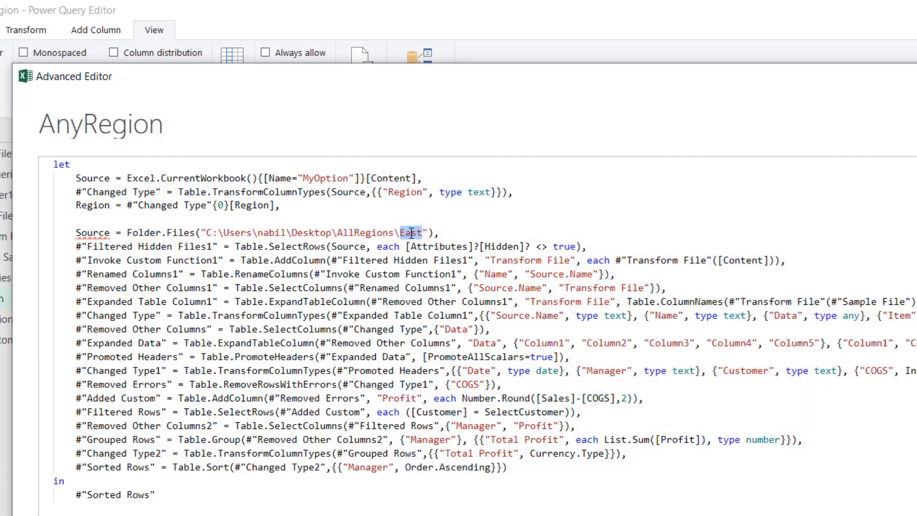
{"action": "key", "text": "Delete"}
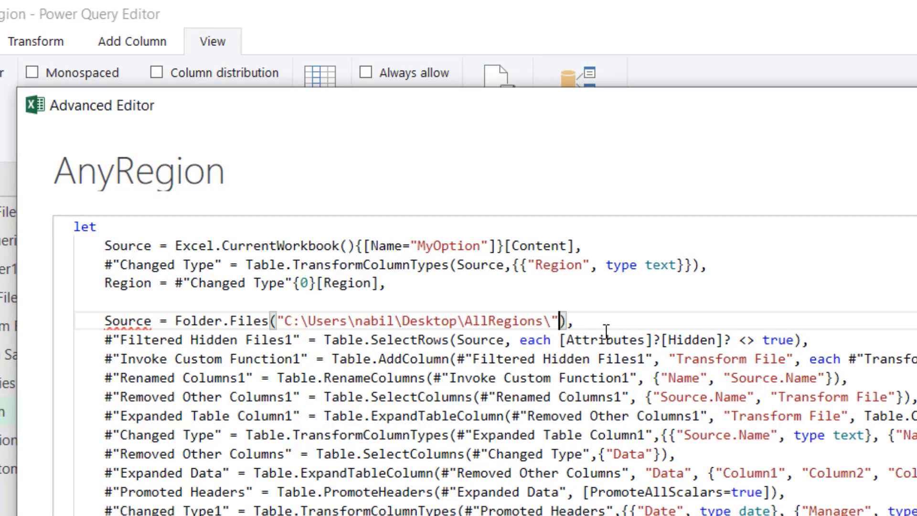
{"action": "type", "text": "&"}
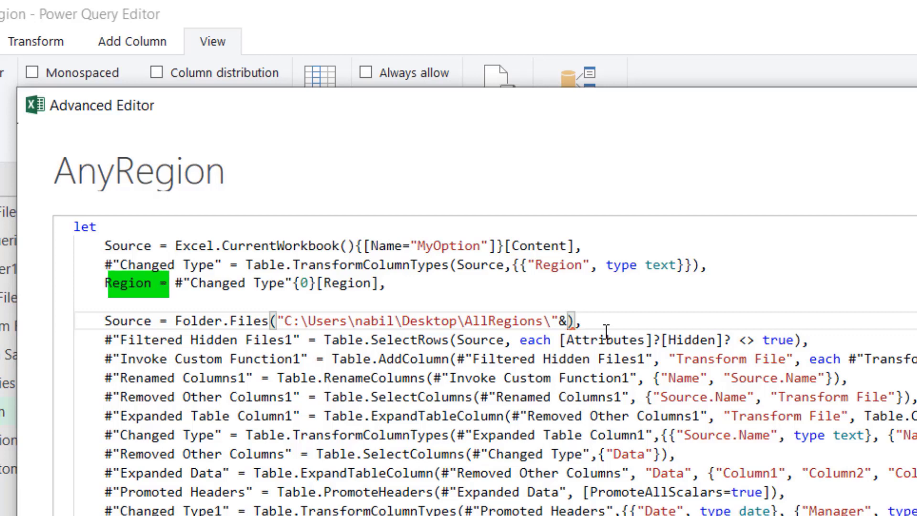
{"action": "type", "text": "Re"}
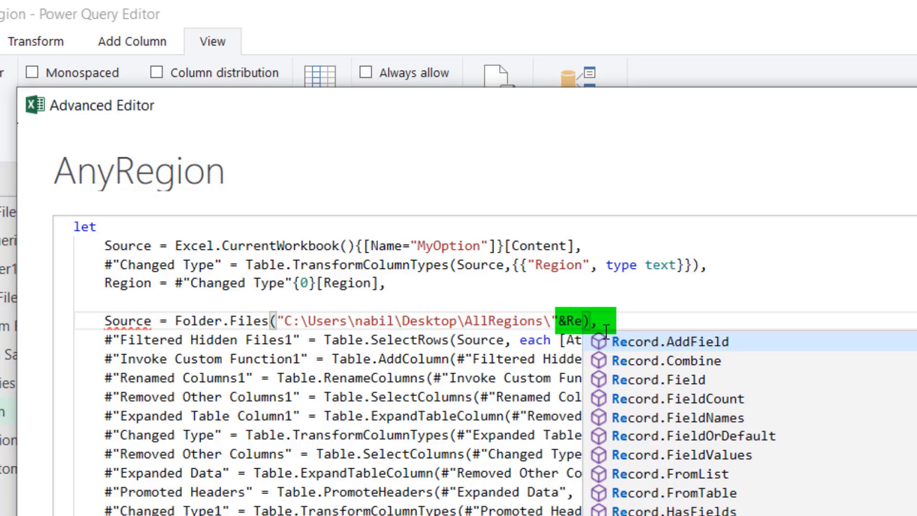
{"action": "type", "text": "g"}
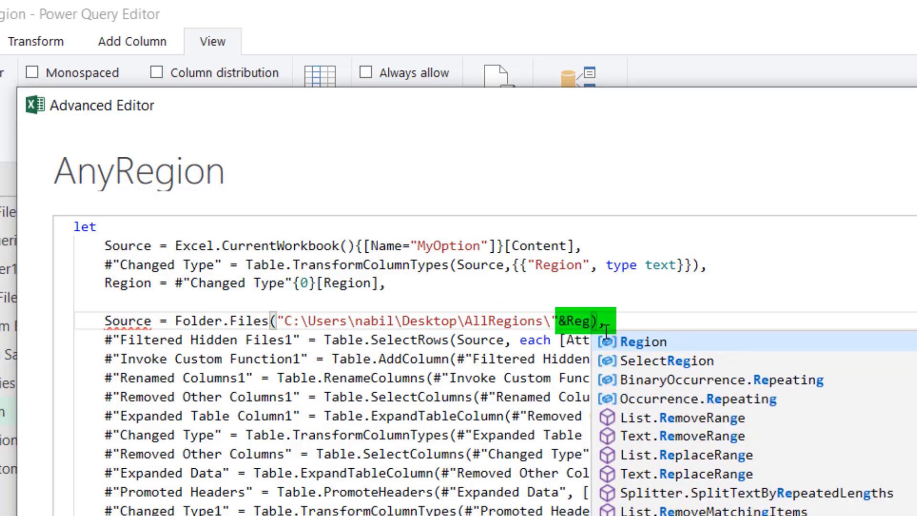
{"action": "left_click", "coordinate": [641, 341]}
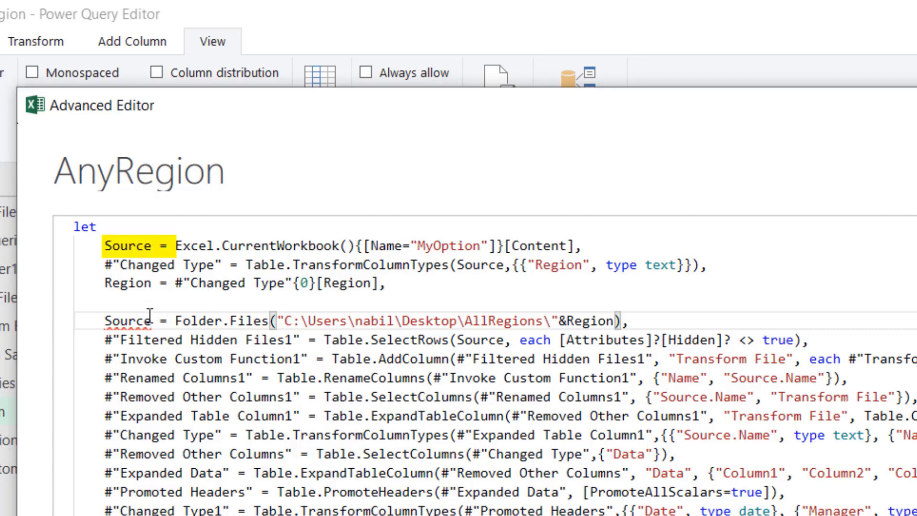
- Rename the Folder.Files step to Source2 and update the Filtered Hidden Files1 step to reference Source2
{"action": "mouse_move", "coordinate": [147, 328]}
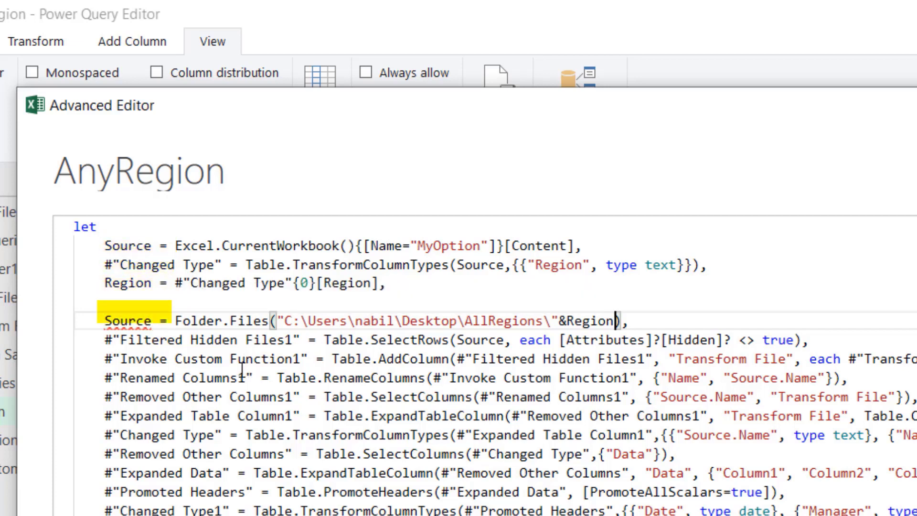
{"action": "left_click", "coordinate": [153, 321]}
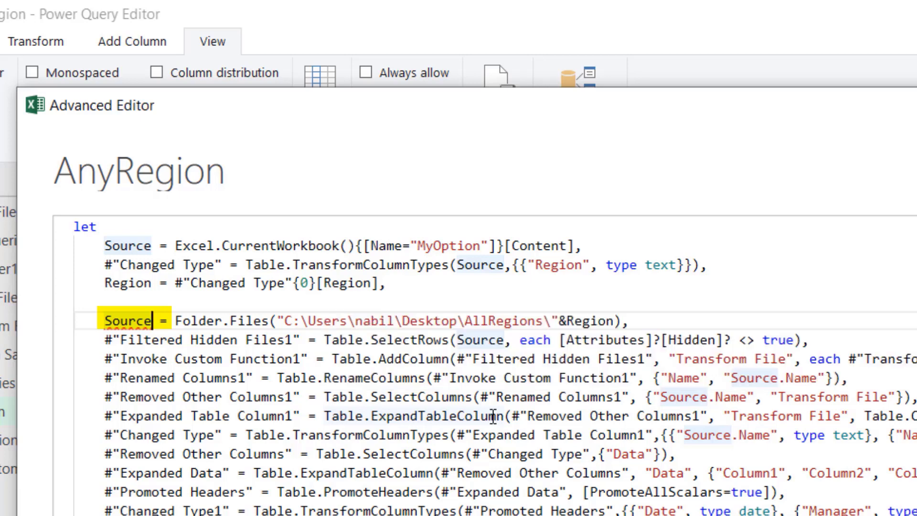
{"action": "type", "text": "2"}
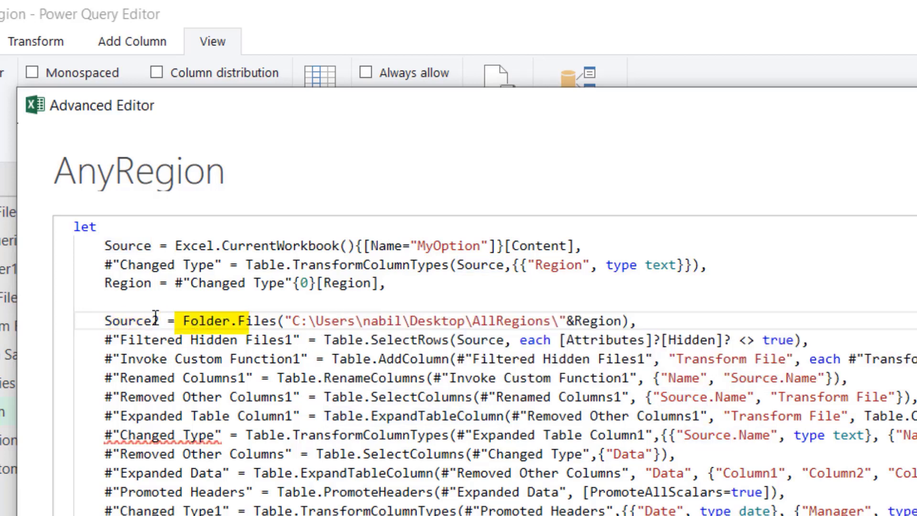
{"action": "left_click", "coordinate": [505, 341]}
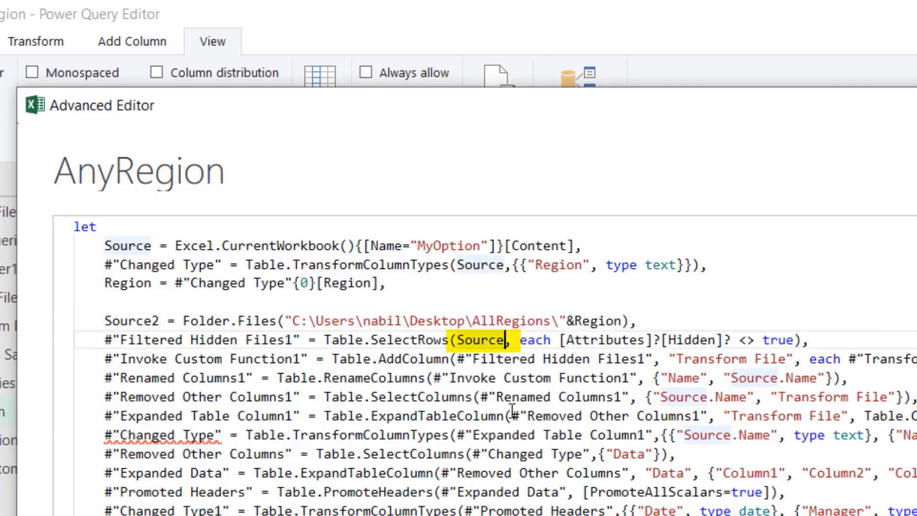
{"action": "mouse_move", "coordinate": [611, 417]}
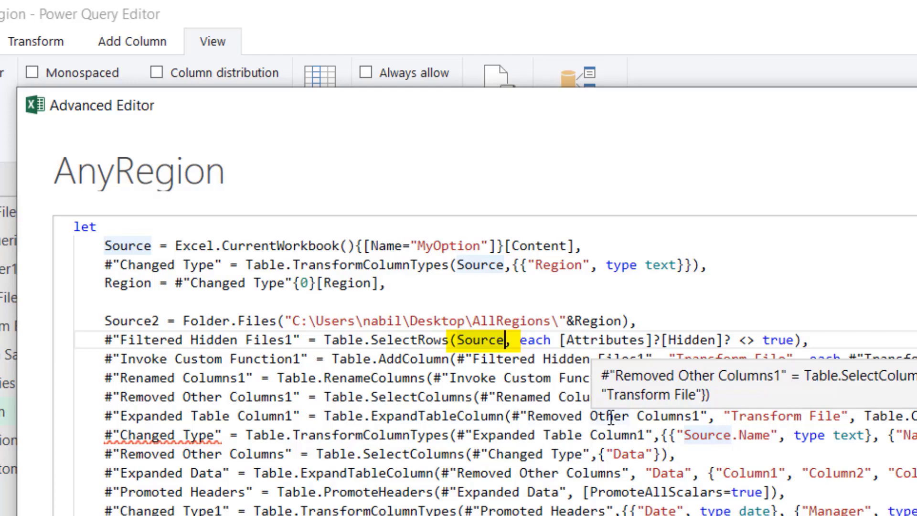
{"action": "type", "text": "2"}
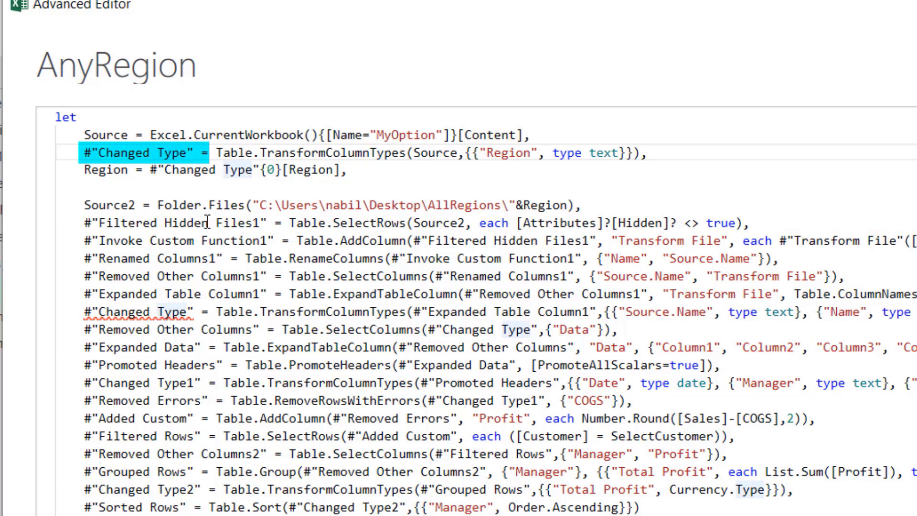
- Rename the pasted Changed Type step to Changed Type3 and update the Region line to reference it
{"action": "type", "text": "3"}
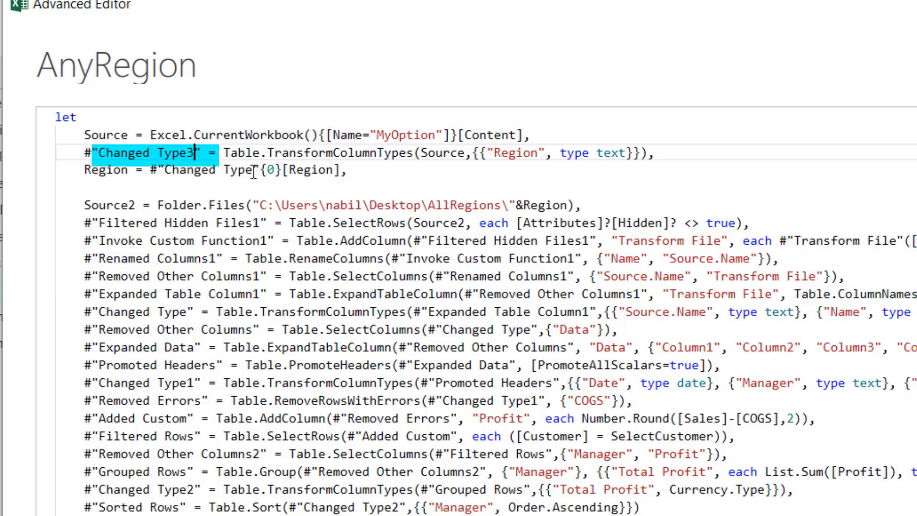
{"action": "left_click_drag", "start_coordinate": [153, 169], "coordinate": [262, 170]}
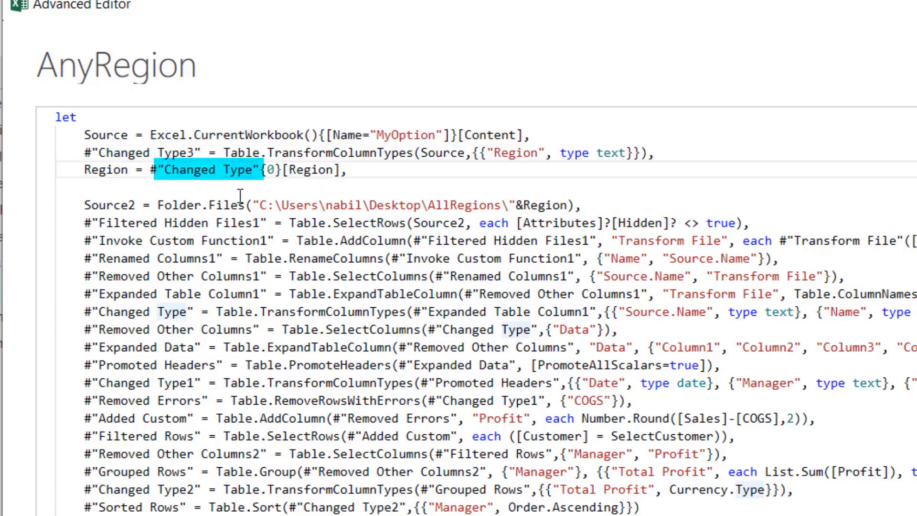
{"action": "type", "text": "3"}
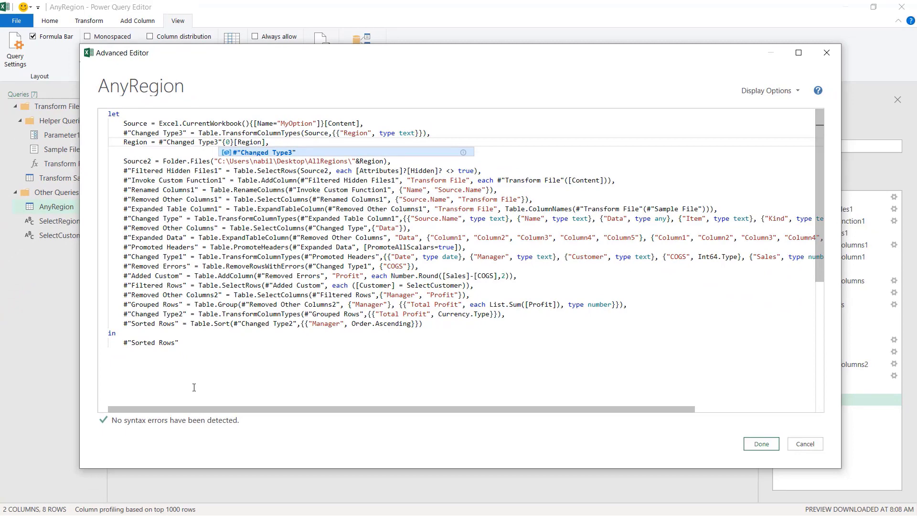
- Confirm the edited code and close and load the AnyRegion query
{"action": "left_click", "coordinate": [759, 443]}
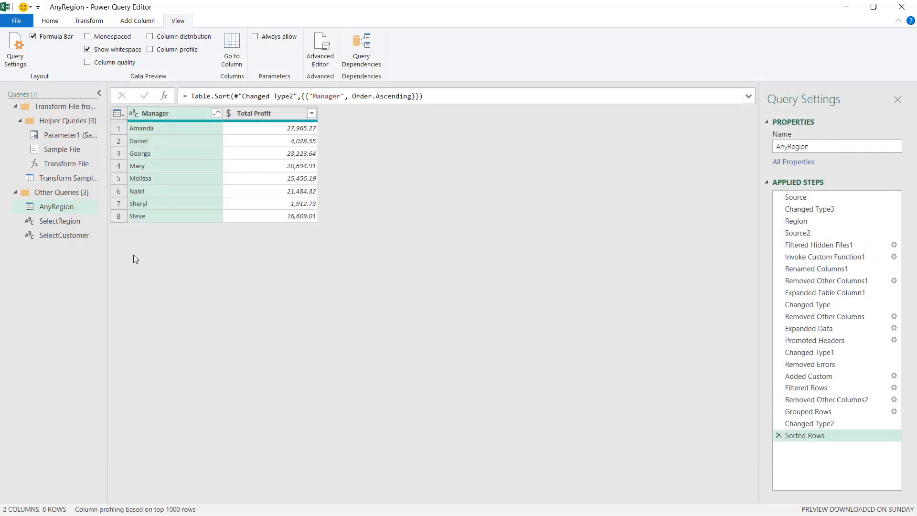
{"action": "left_click", "coordinate": [54, 22]}
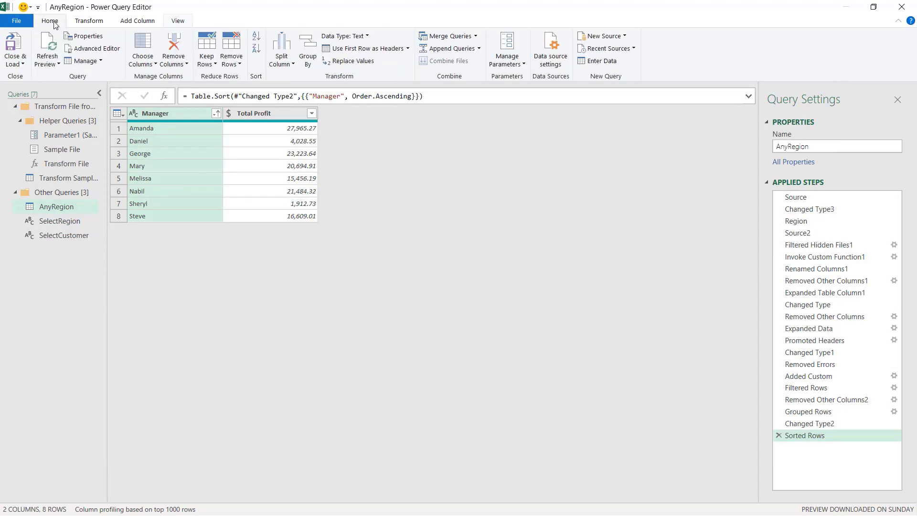
{"action": "left_click", "coordinate": [12, 46]}
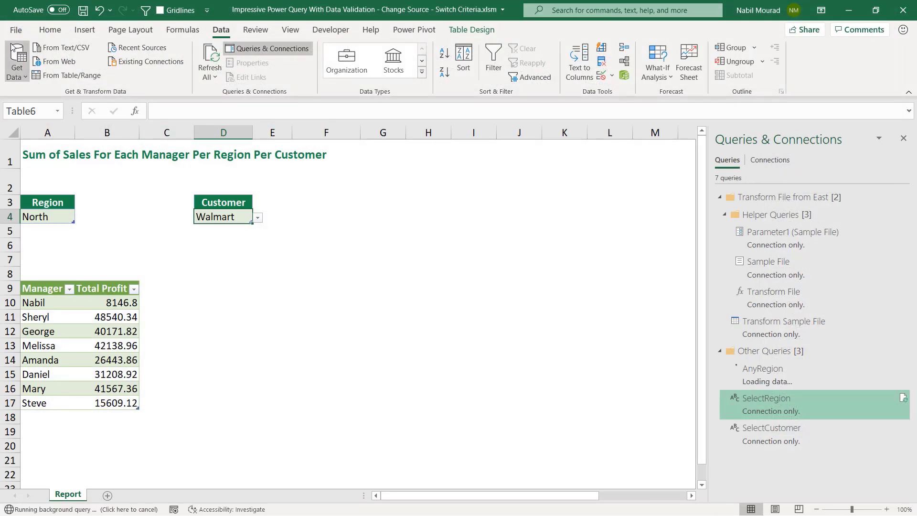
- Set the Region dropdown to West and refresh all queries
{"action": "left_click", "coordinate": [57, 215]}
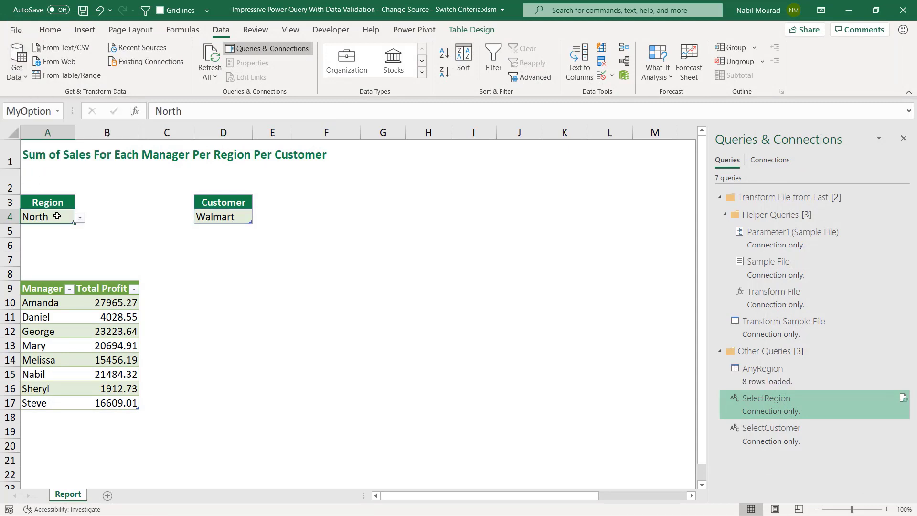
{"action": "left_click", "coordinate": [80, 218]}
{"action": "left_click", "coordinate": [48, 252]}
{"action": "left_click", "coordinate": [211, 56]}
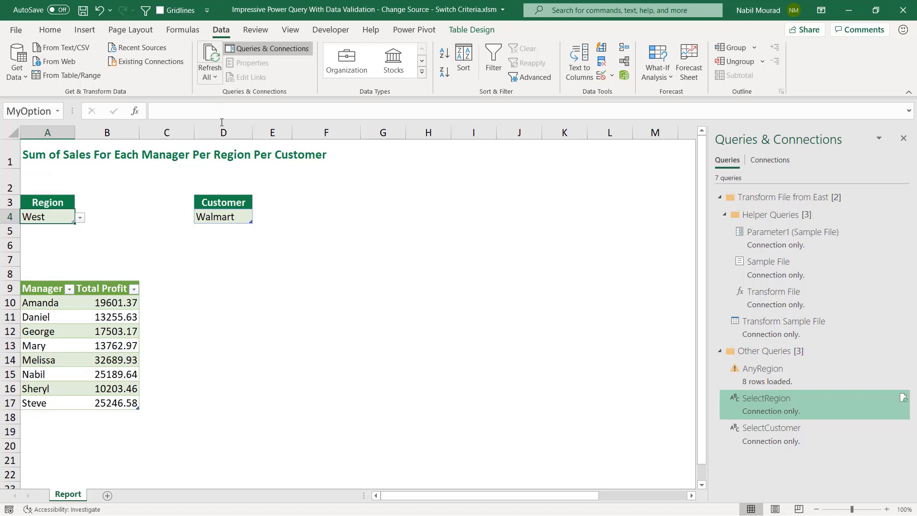
- Set the Customer dropdown to Apple and refresh all queries
{"action": "left_click", "coordinate": [225, 216]}
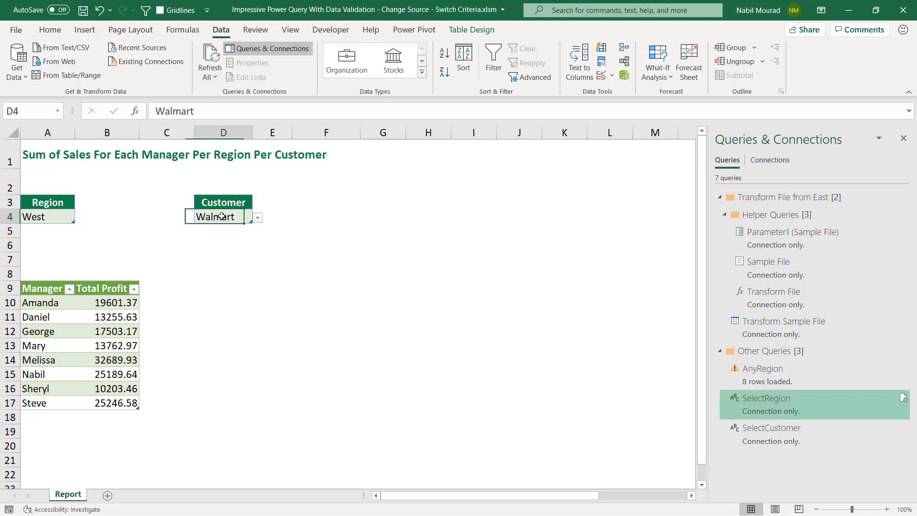
{"action": "left_click", "coordinate": [258, 219]}
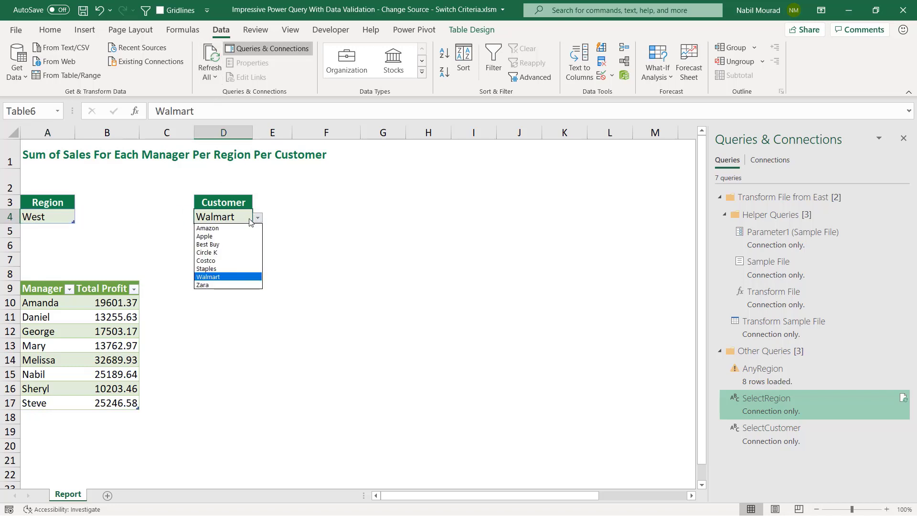
{"action": "left_click", "coordinate": [213, 235]}
{"action": "left_click", "coordinate": [211, 62]}
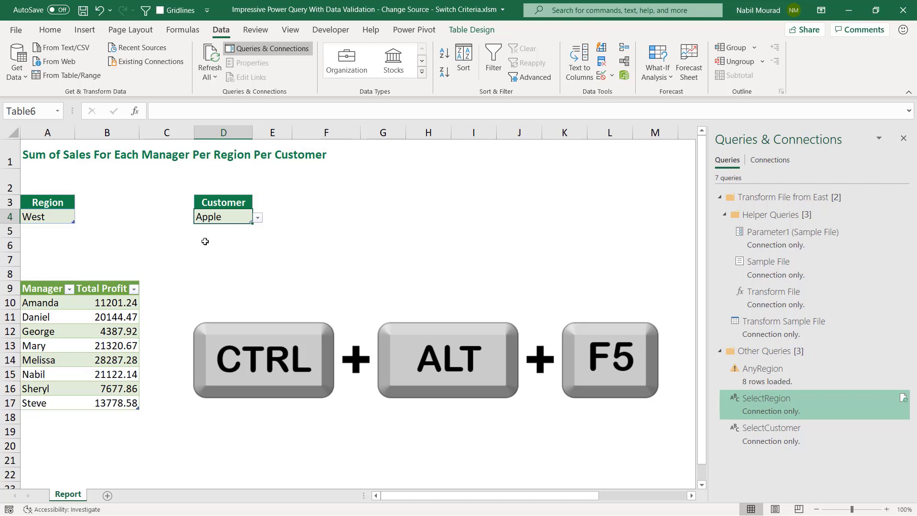
- Set the Region dropdown to North
{"action": "left_click", "coordinate": [66, 219]}
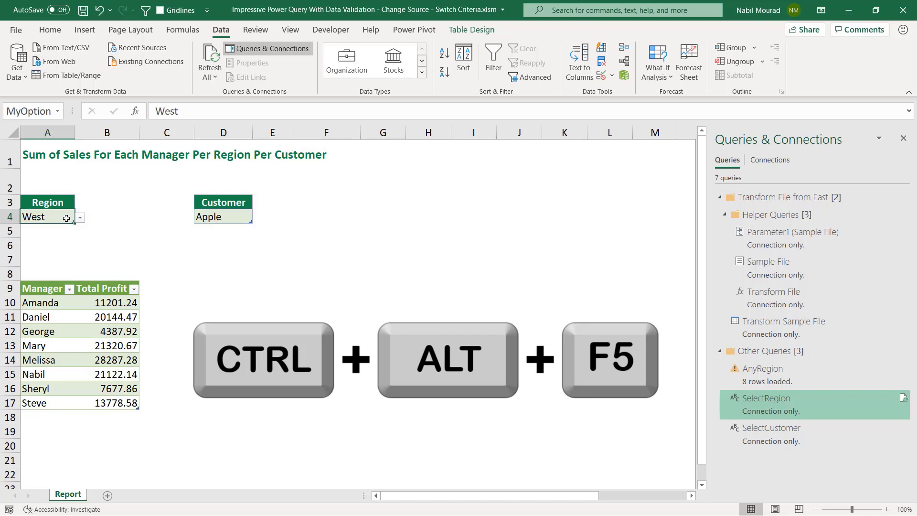
{"action": "left_click", "coordinate": [80, 218]}
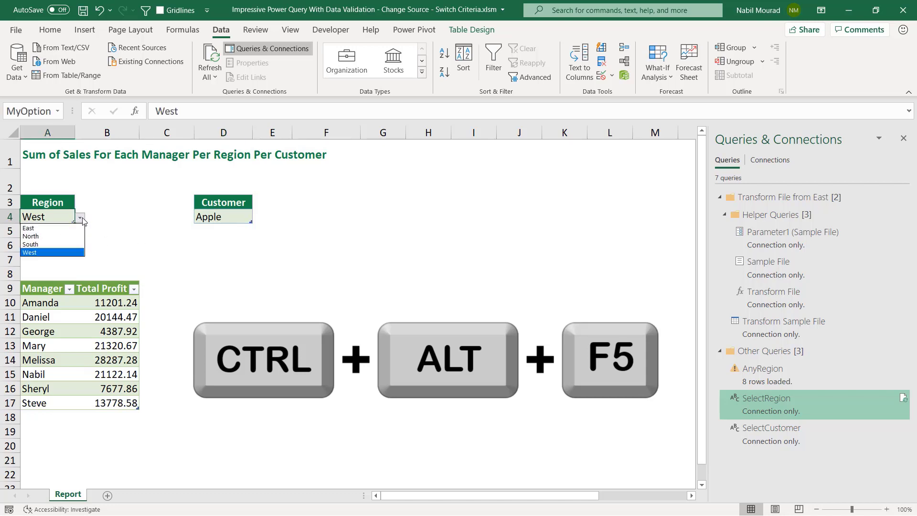
{"action": "left_click", "coordinate": [45, 239]}
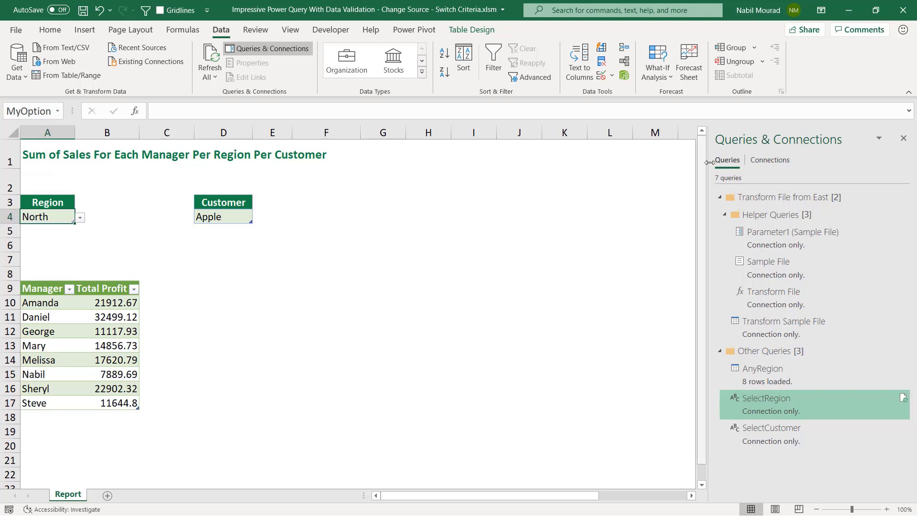
- Insert a column chart from the Manager and Total Profit table, place it beside the table, and delete its gridlines
{"action": "left_click", "coordinate": [903, 138]}
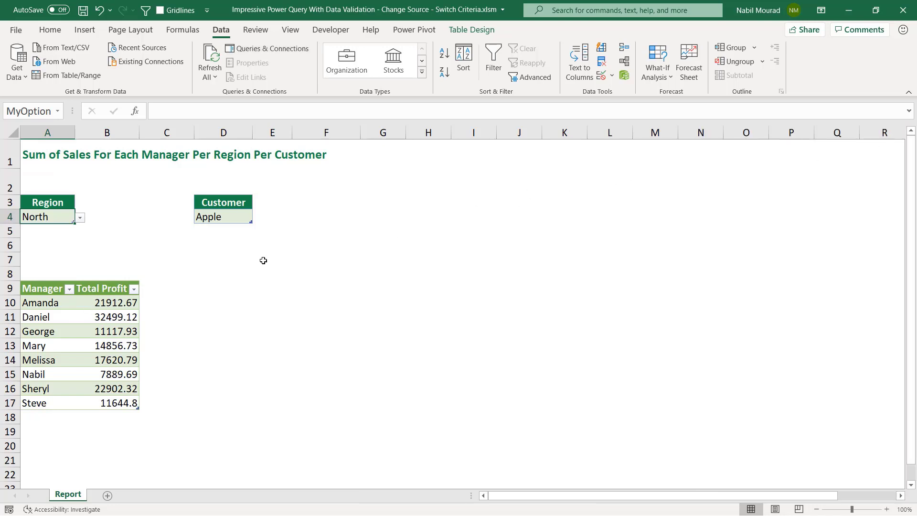
{"action": "left_click", "coordinate": [91, 320]}
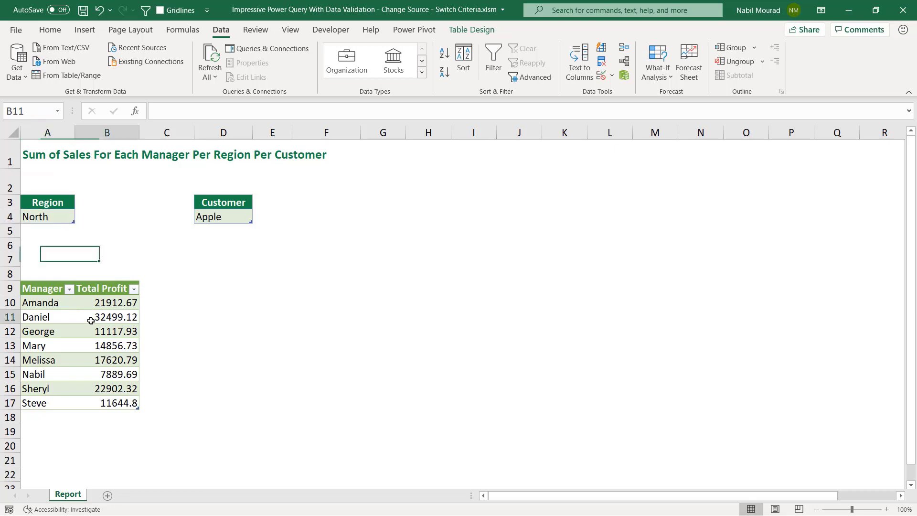
{"action": "key", "text": "alt+F1"}
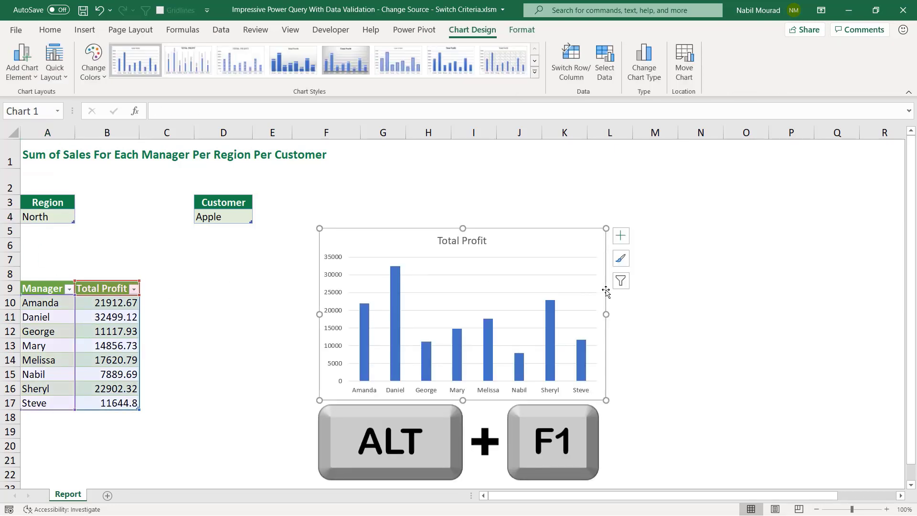
{"action": "left_click_drag", "start_coordinate": [606, 289], "coordinate": [466, 309]}
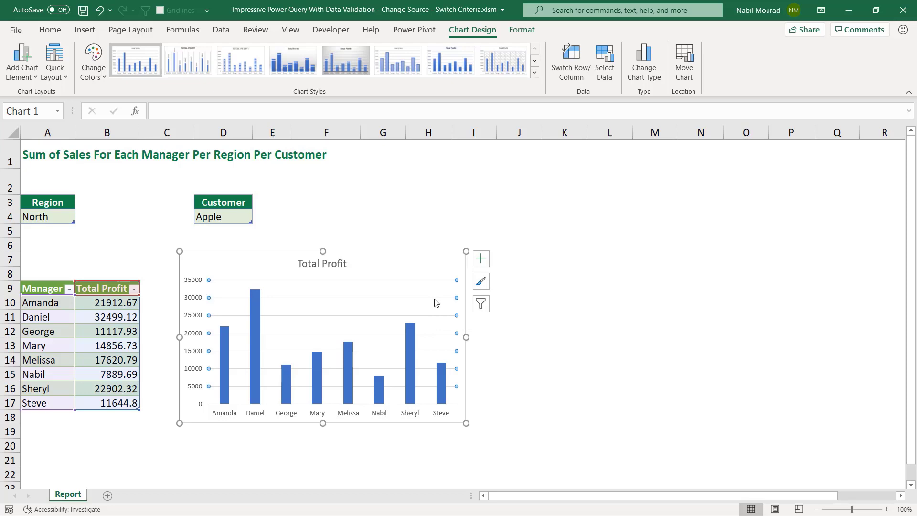
{"action": "key", "text": "Delete"}
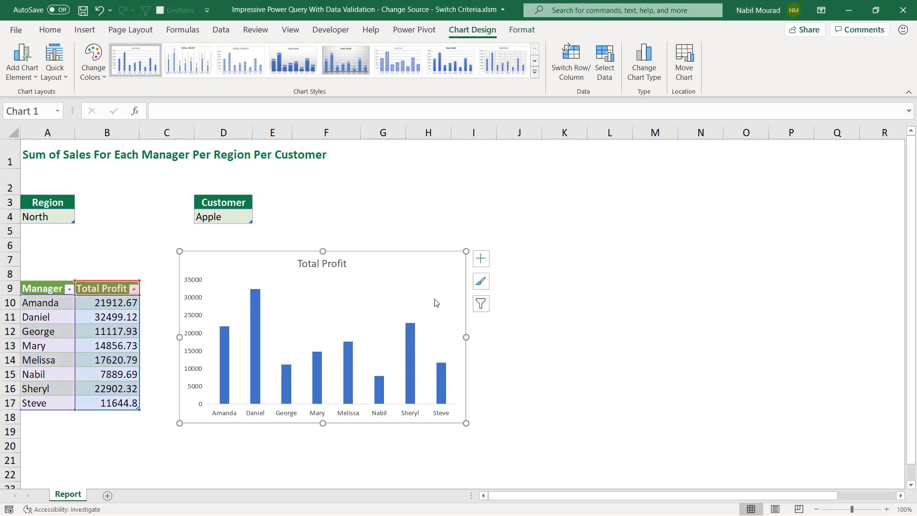
- Set the Total Profit series gap width to 100%
{"action": "left_click", "coordinate": [413, 345]}
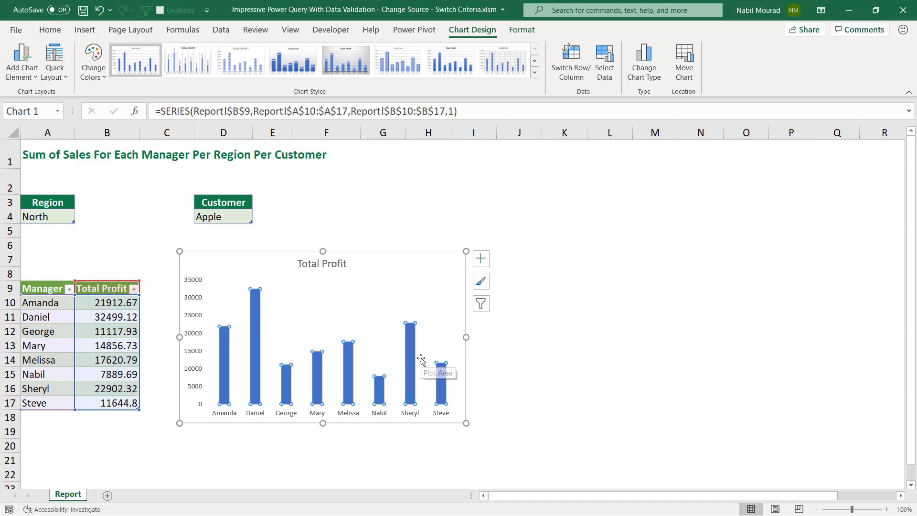
{"action": "key", "text": "ctrl+1"}
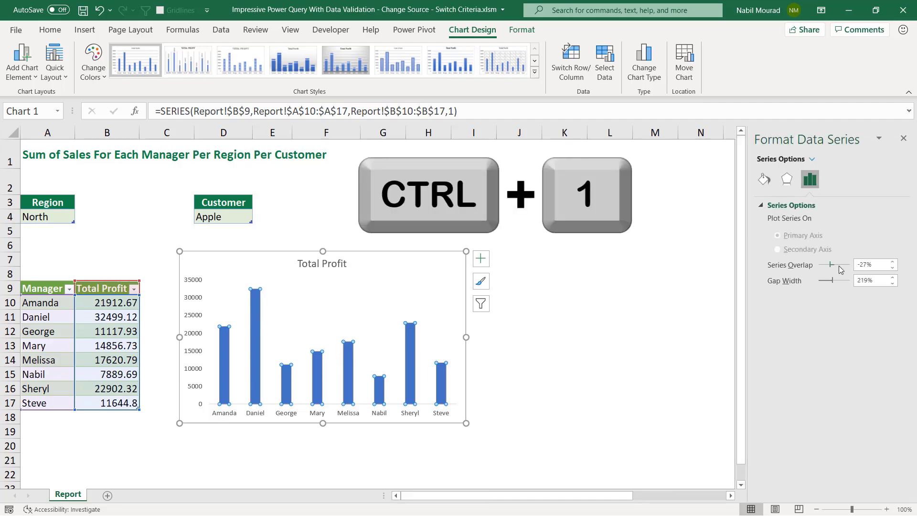
{"action": "left_click_drag", "start_coordinate": [832, 286], "coordinate": [824, 285]}
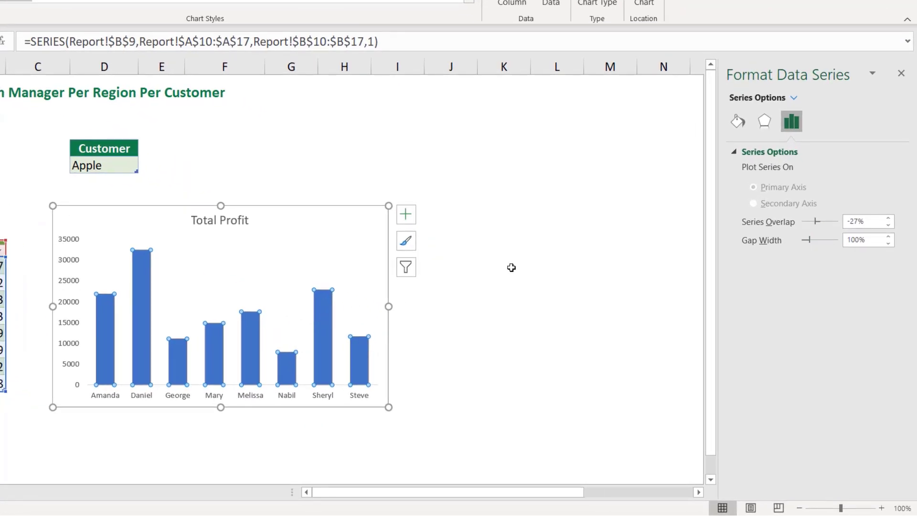
- Turn on Vary colors by point in the series fill options
{"action": "left_click", "coordinate": [738, 122]}
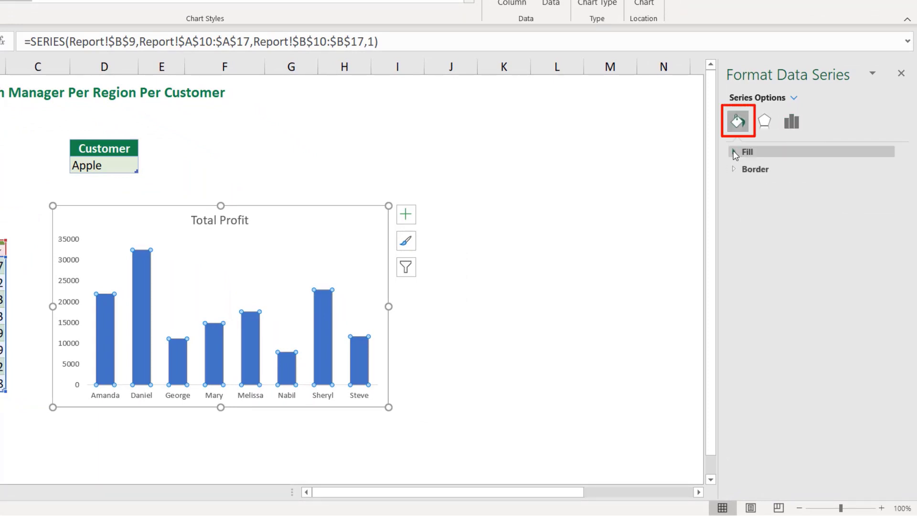
{"action": "left_click", "coordinate": [734, 152]}
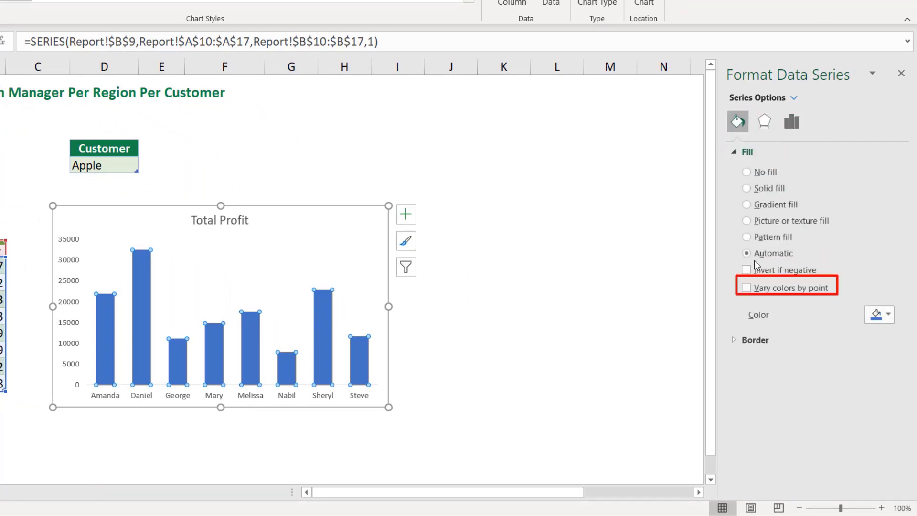
{"action": "left_click", "coordinate": [746, 288]}
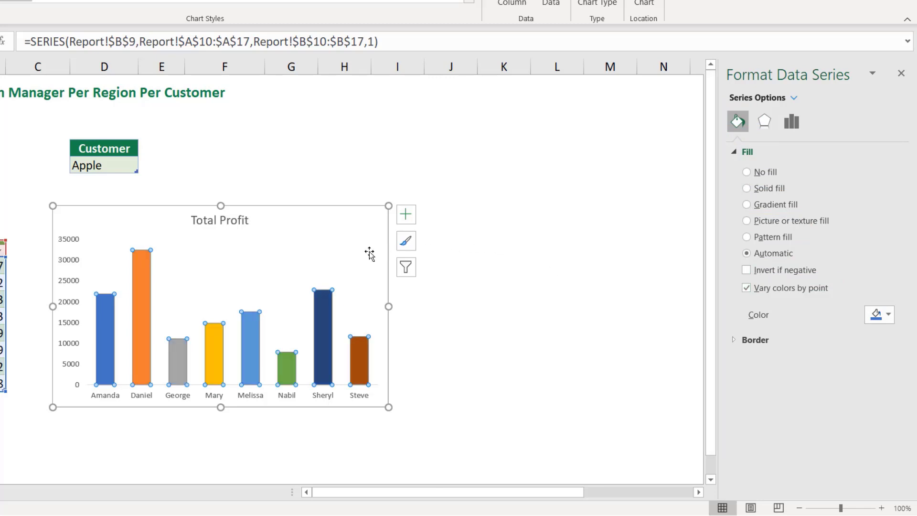
- Set the vertical axis display units to Thousands
{"action": "left_click", "coordinate": [89, 254]}
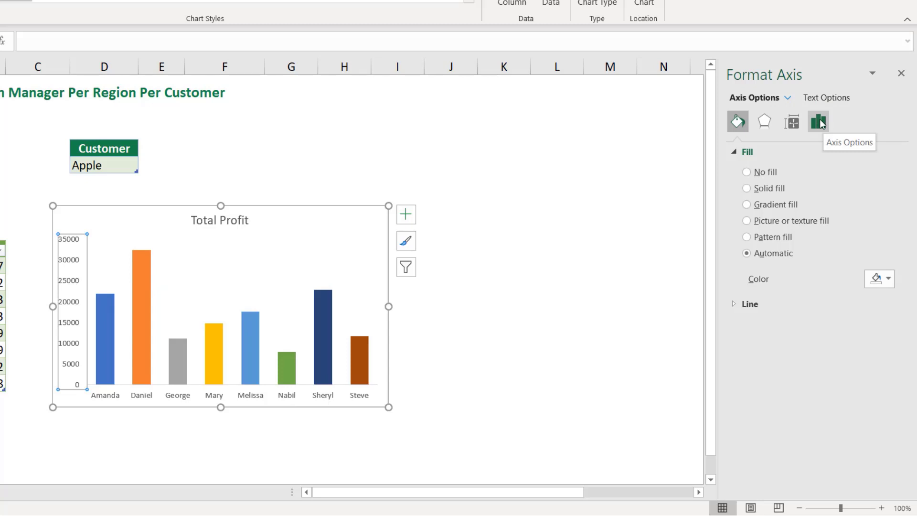
{"action": "left_click", "coordinate": [820, 124]}
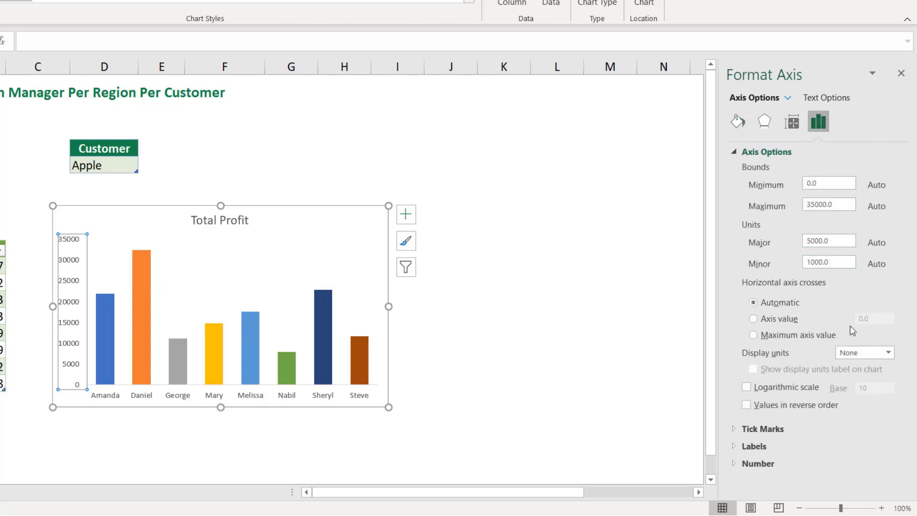
{"action": "left_click", "coordinate": [888, 354]}
{"action": "left_click", "coordinate": [875, 393]}
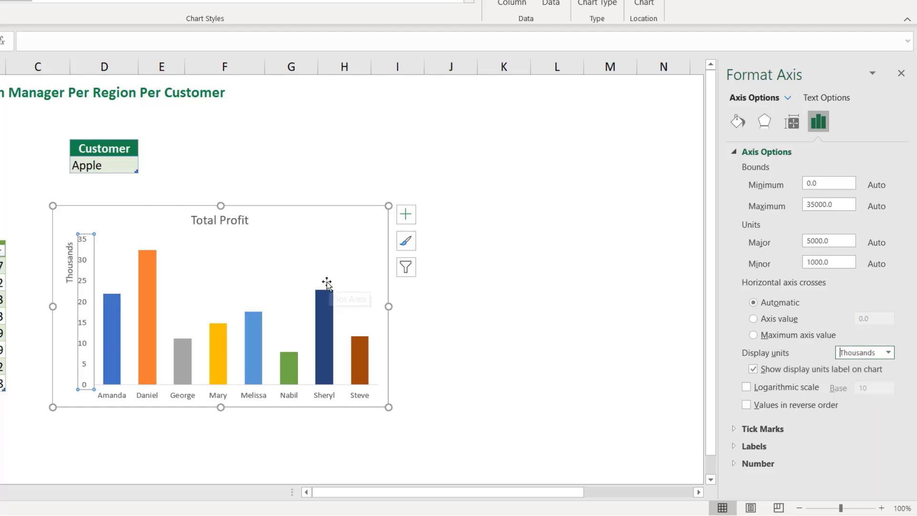
- Add data labels to the chart and format them with the Number category
{"action": "left_click", "coordinate": [404, 214]}
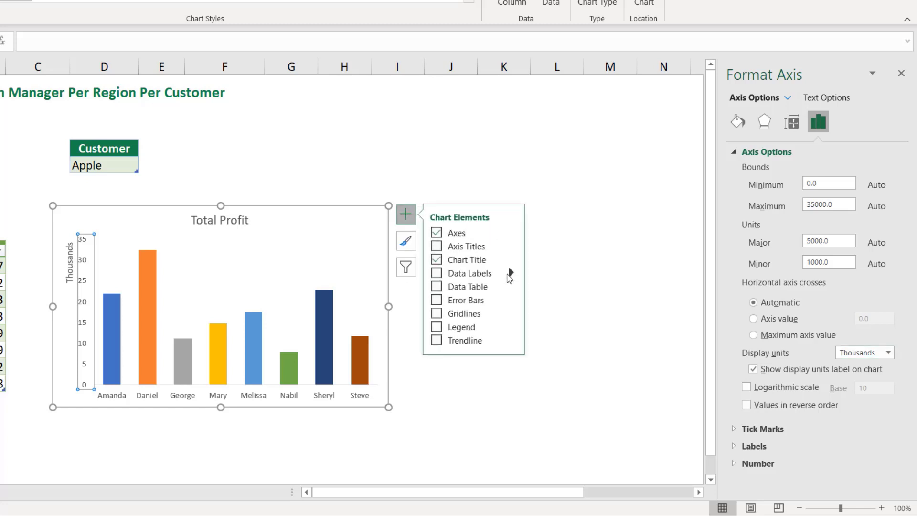
{"action": "left_click", "coordinate": [481, 277]}
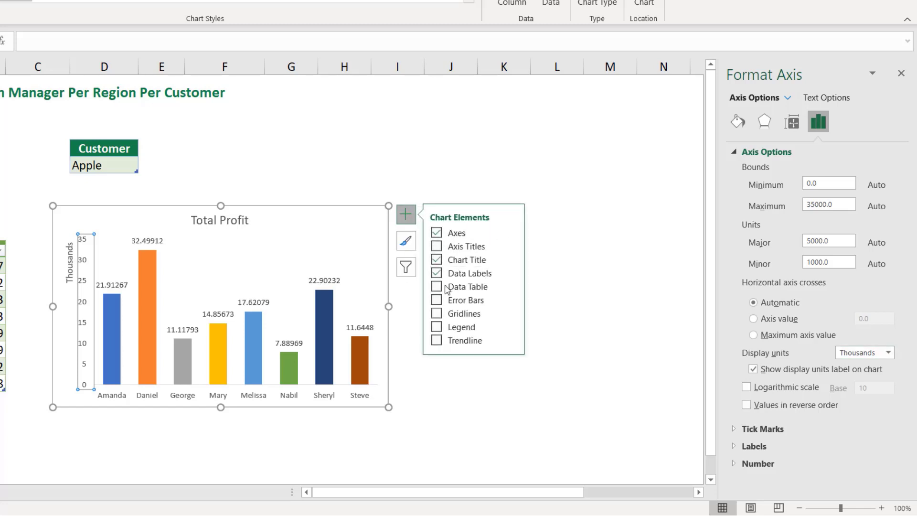
{"action": "left_click", "coordinate": [327, 282]}
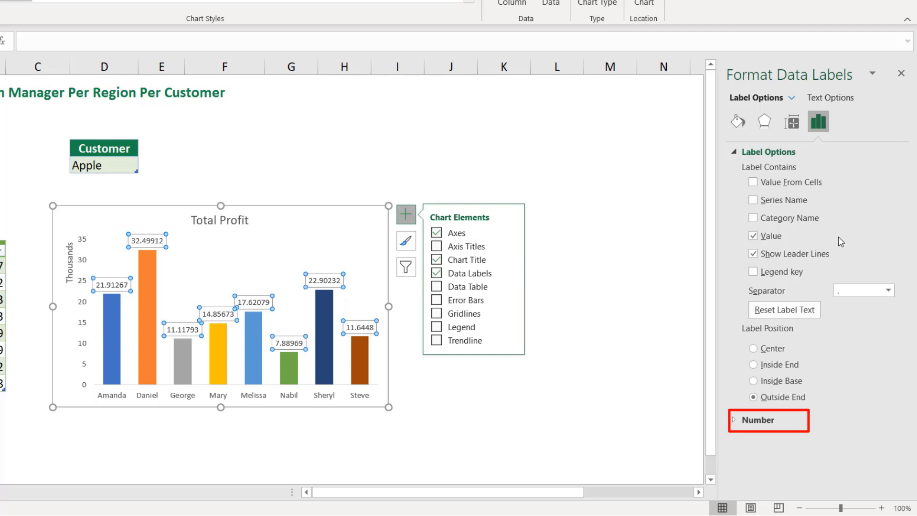
{"action": "left_click", "coordinate": [733, 419]}
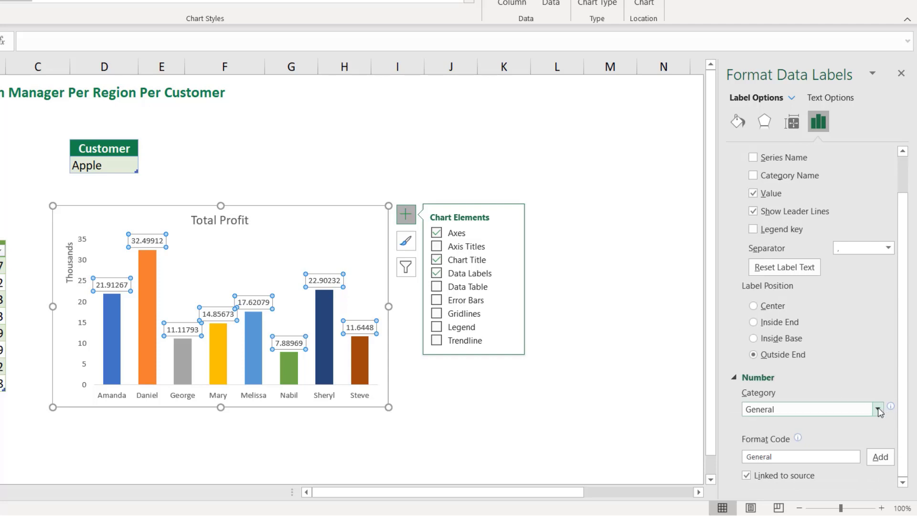
{"action": "left_click", "coordinate": [878, 410]}
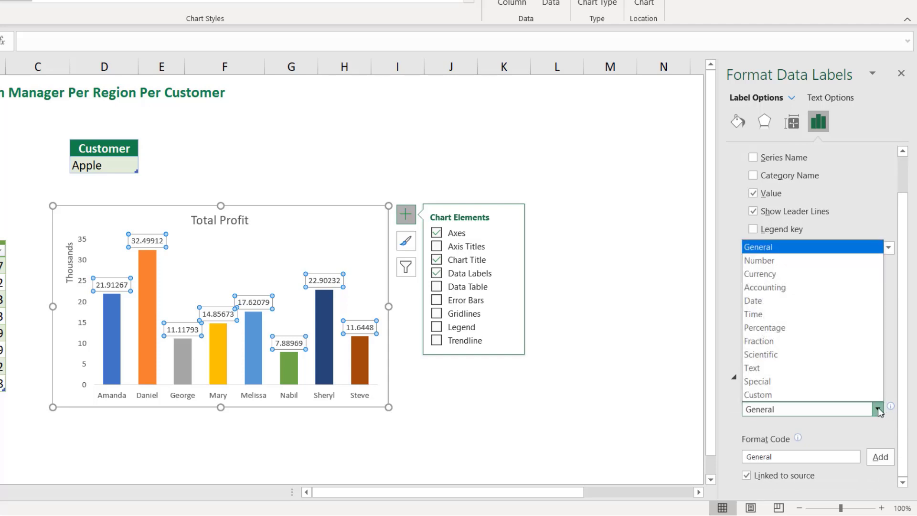
{"action": "left_click", "coordinate": [790, 260]}
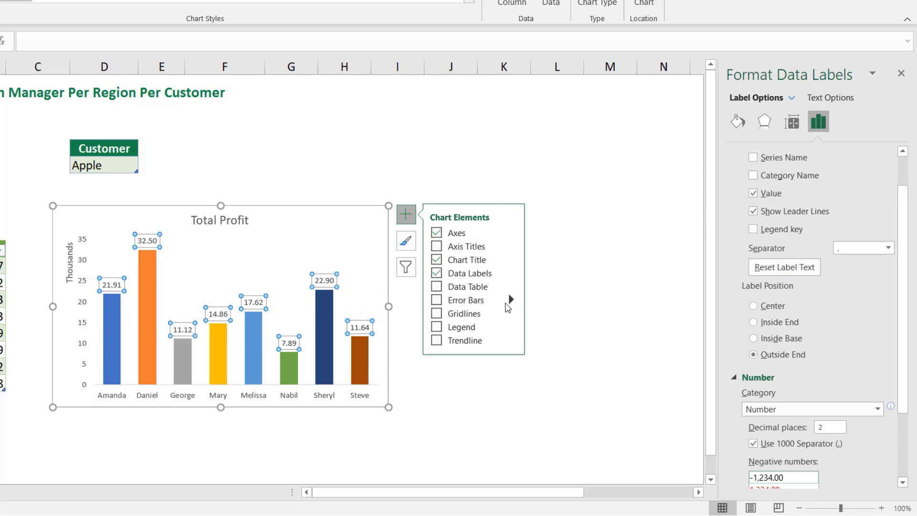
{"action": "left_click", "coordinate": [901, 74]}
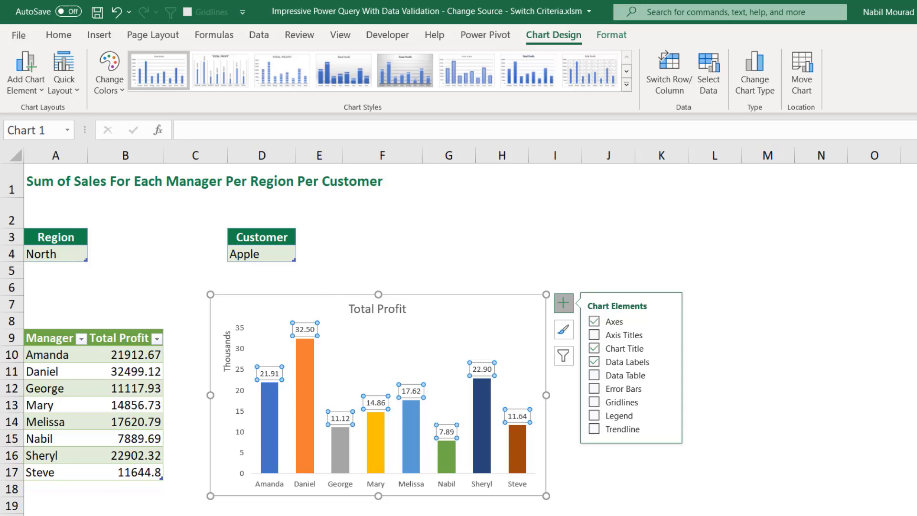
- In W1, enter a formula joining "The Total Profit From ", the Customer cell, "In The ", the Region cell and " region"
{"action": "scroll", "coordinate": [876, 218], "scroll_direction": "right", "scroll_amount": 5}
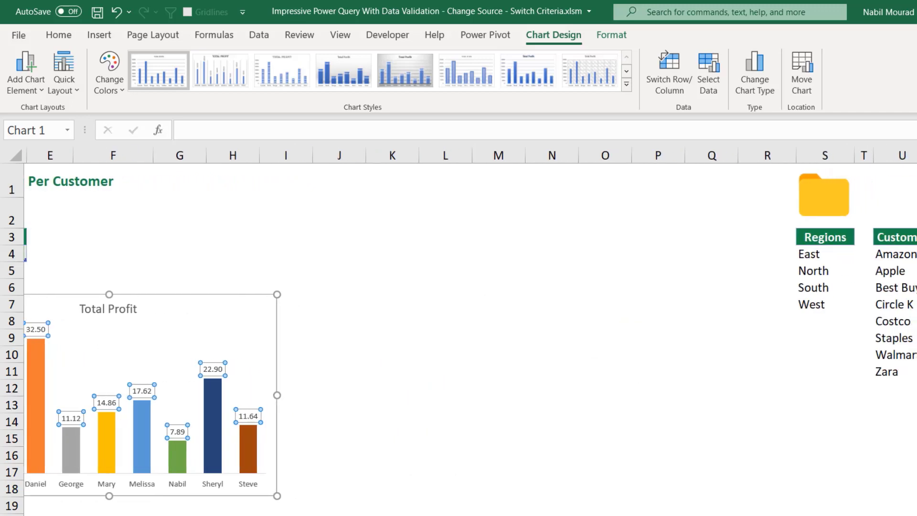
{"action": "left_click", "coordinate": [838, 180]}
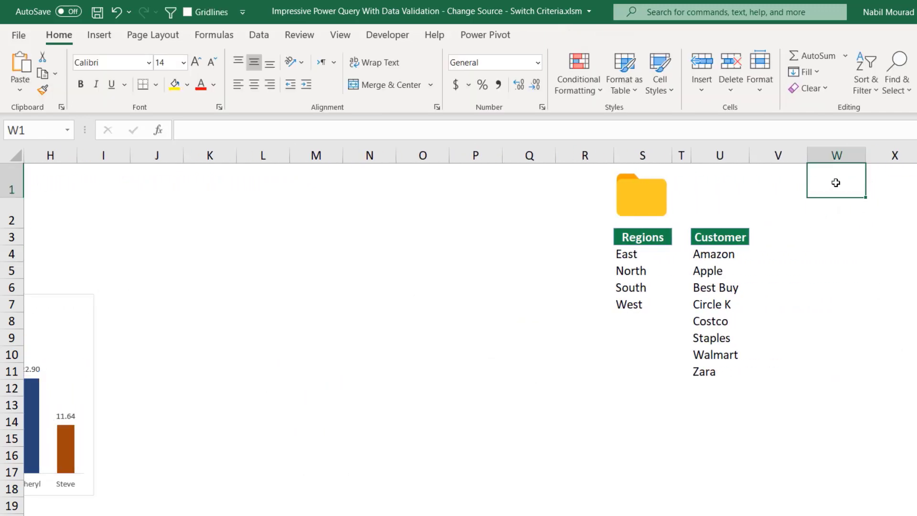
{"action": "type", "text": "="}
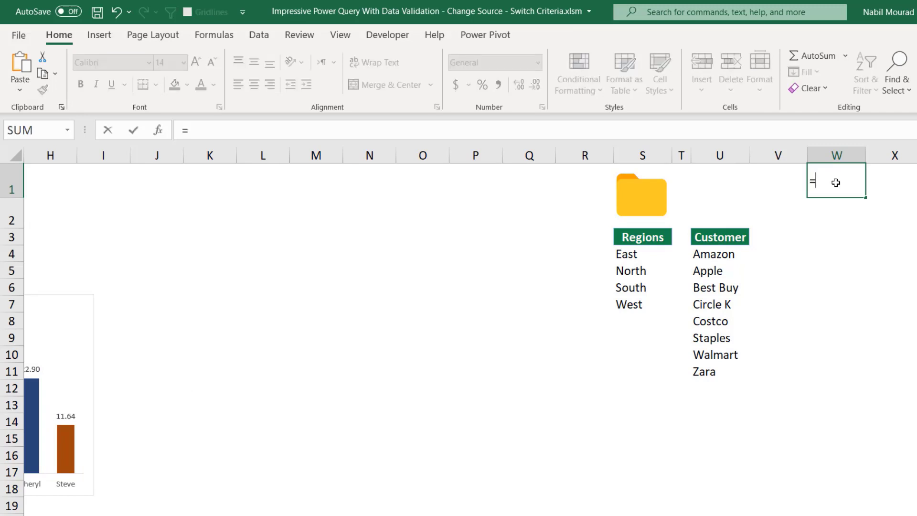
{"action": "type", "text": "\"The Total "}
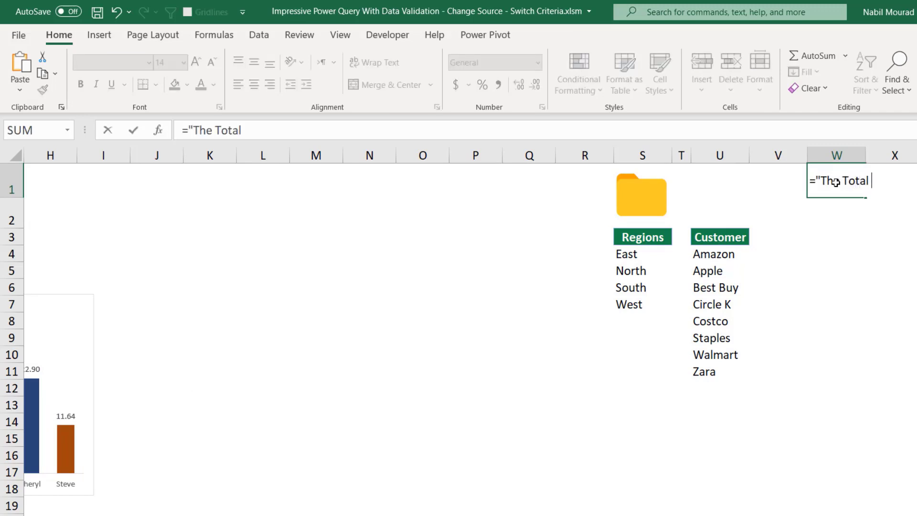
{"action": "type", "text": "Profit From \"&"}
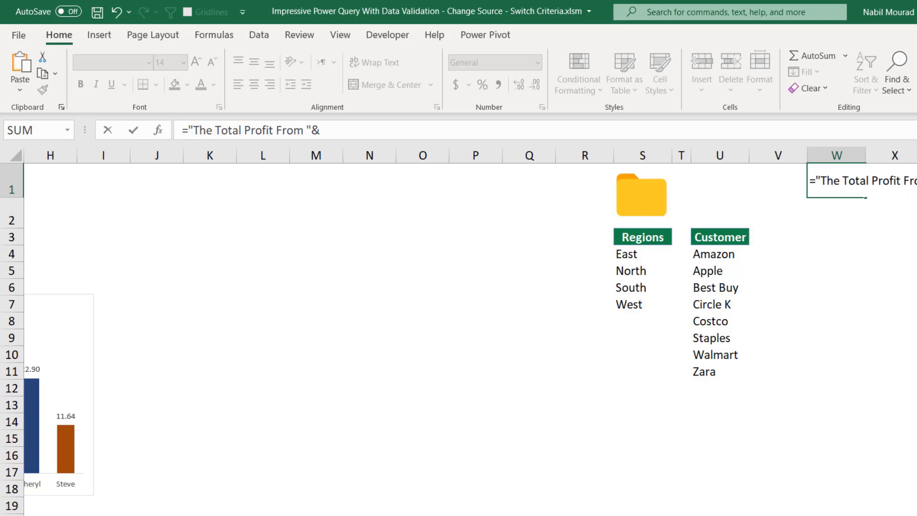
{"action": "scroll", "coordinate": [415, 385], "scroll_direction": "left", "scroll_amount": 5}
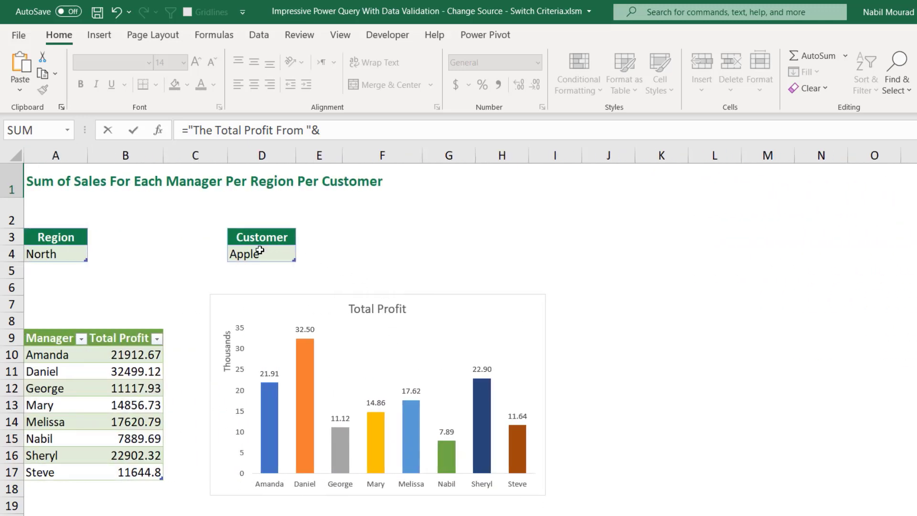
{"action": "left_click", "coordinate": [259, 250]}
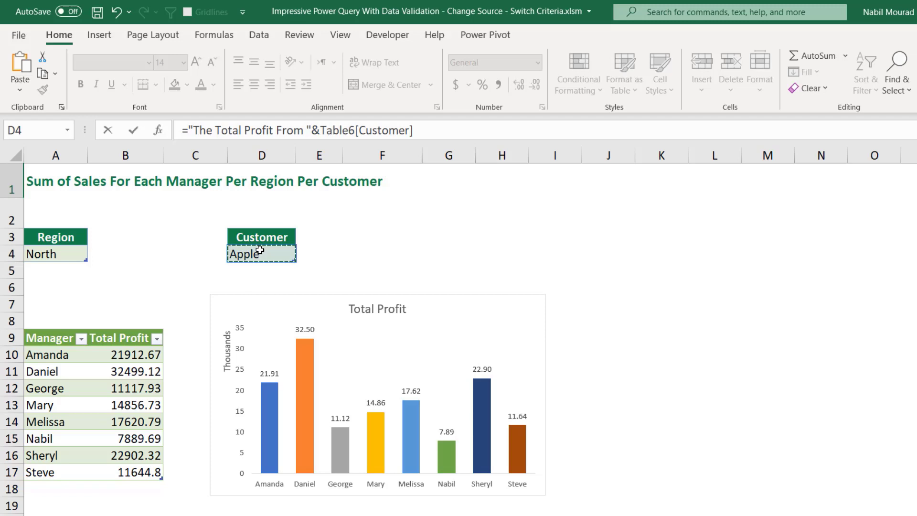
{"action": "type", "text": "&"}
{"action": "type", "text": "In The"}
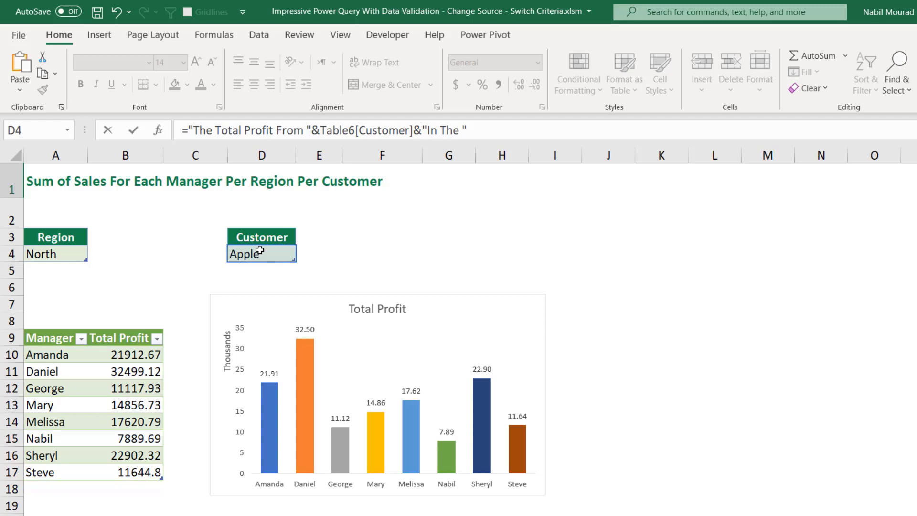
{"action": "type", "text": " \"&"}
{"action": "left_click", "coordinate": [60, 253]}
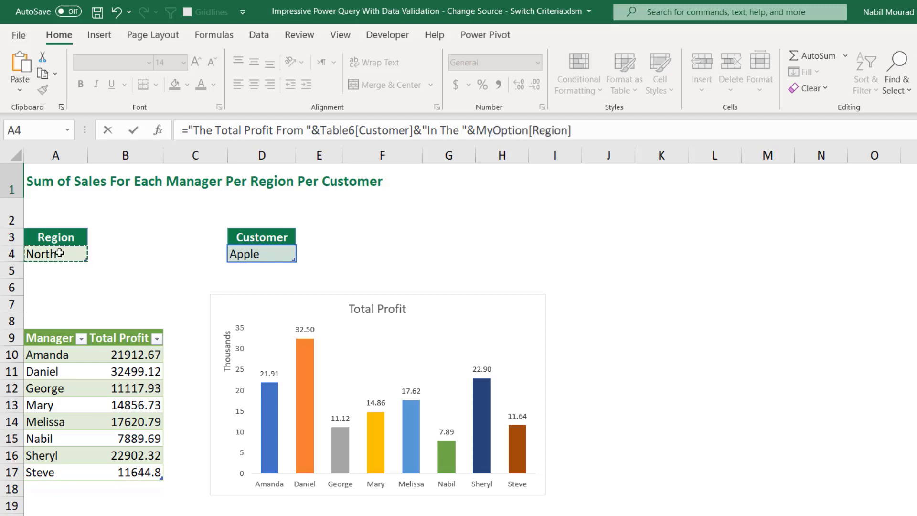
{"action": "type", "text": "&\" region"}
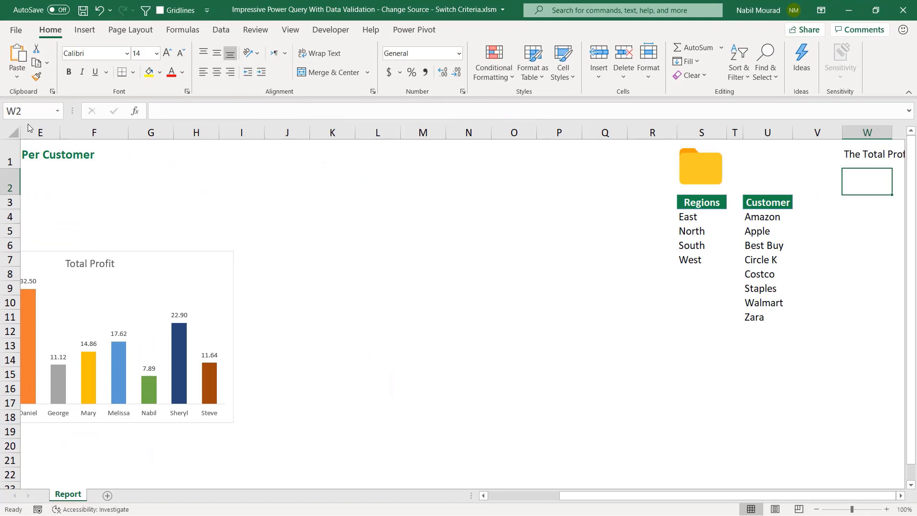
- Link the chart title to cell W1 with a formula
{"action": "left_click", "coordinate": [97, 267]}
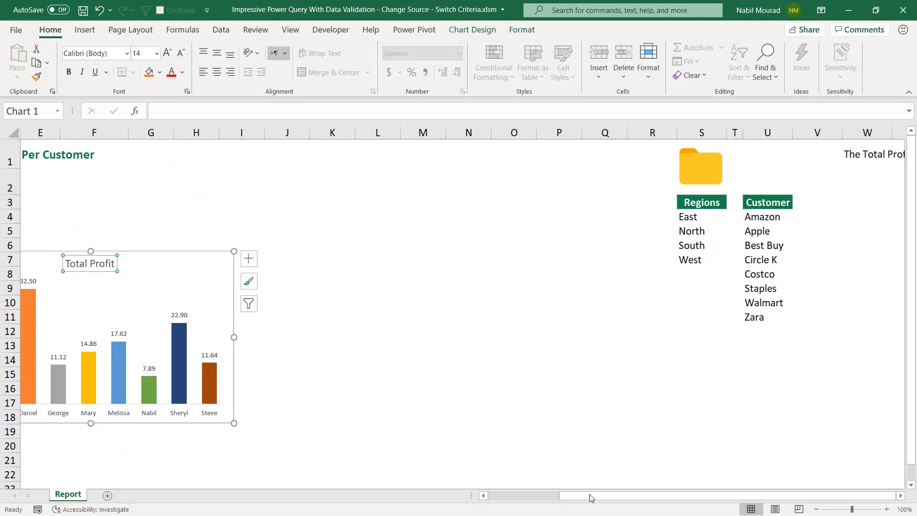
{"action": "left_click_drag", "start_coordinate": [591, 496], "coordinate": [518, 495]}
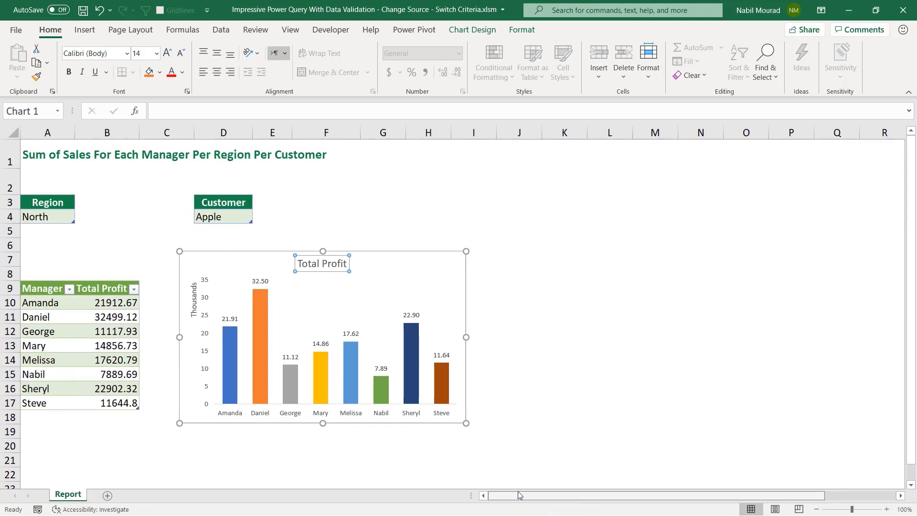
{"action": "left_click", "coordinate": [332, 263]}
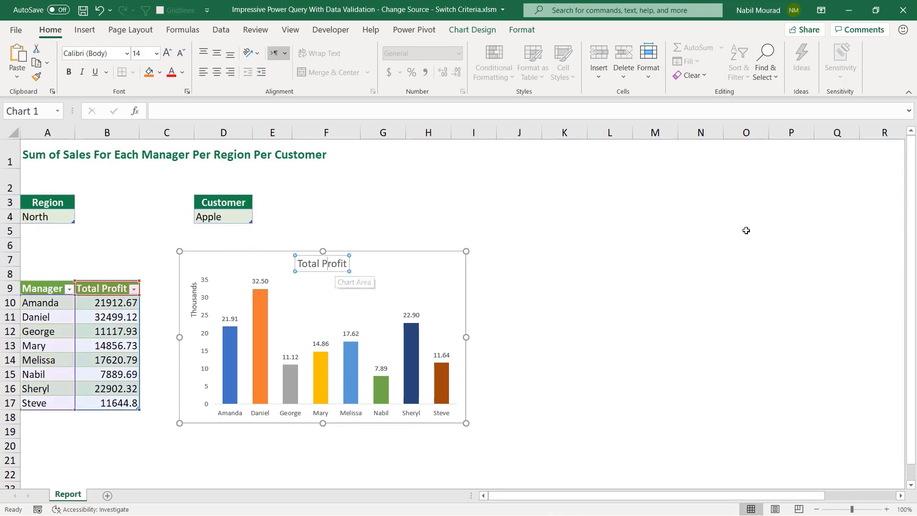
{"action": "key", "text": "F2"}
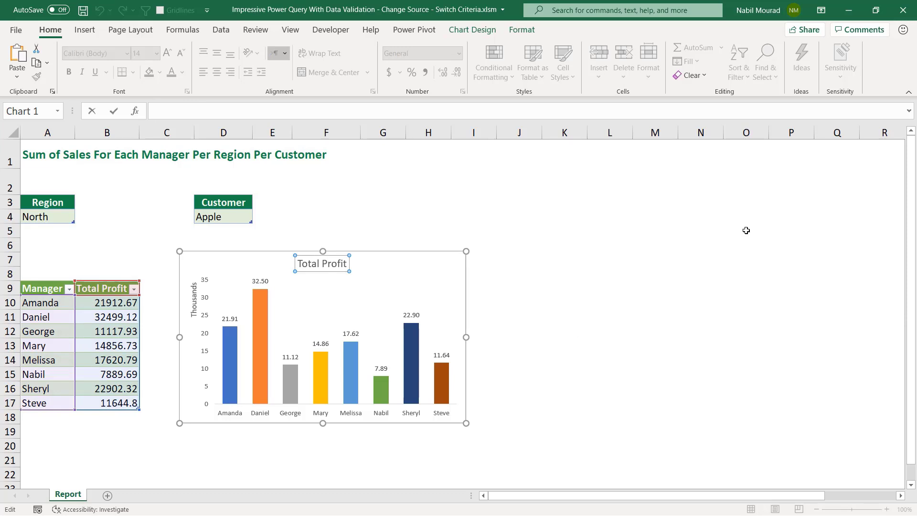
{"action": "type", "text": "="}
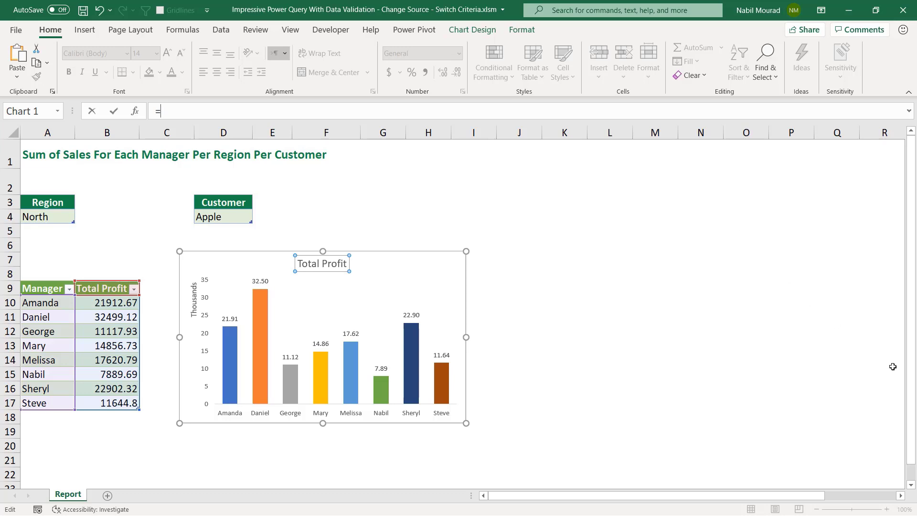
{"action": "left_click", "coordinate": [900, 496]}
{"action": "left_click", "coordinate": [900, 496]}
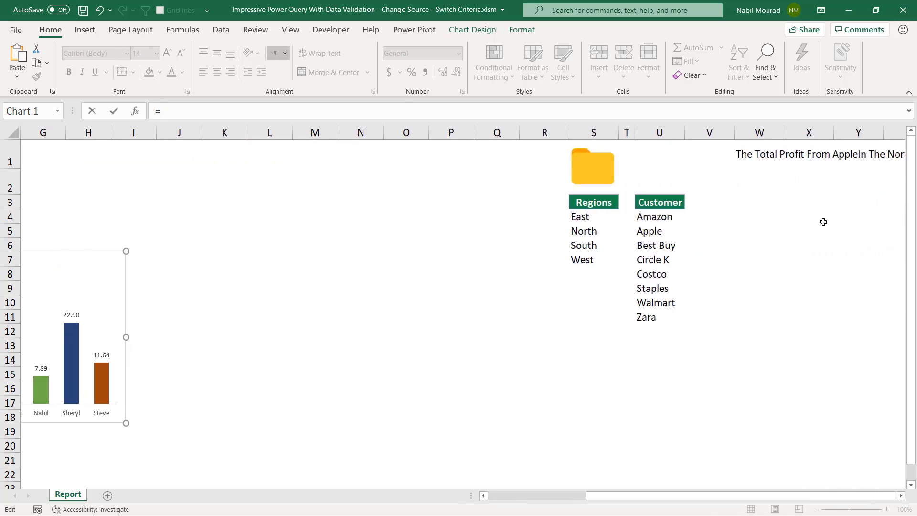
{"action": "left_click", "coordinate": [767, 154]}
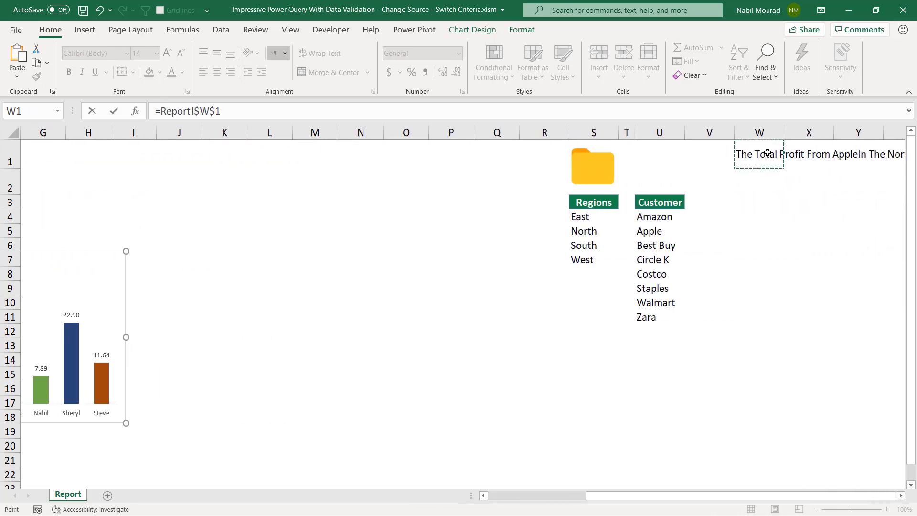
{"action": "key", "text": "Return"}
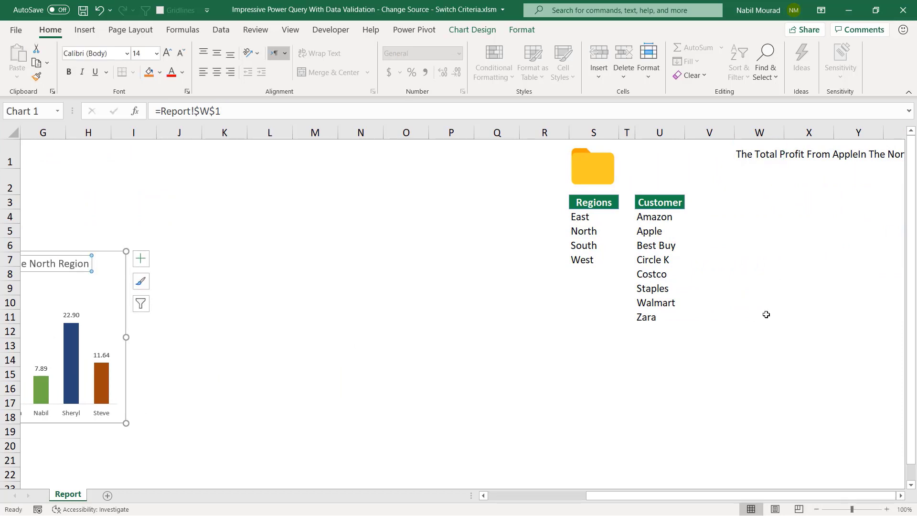
- Move the chart left so it sits under the Region and Customer cells, starting at column A
{"action": "left_click_drag", "start_coordinate": [646, 497], "coordinate": [540, 497]}
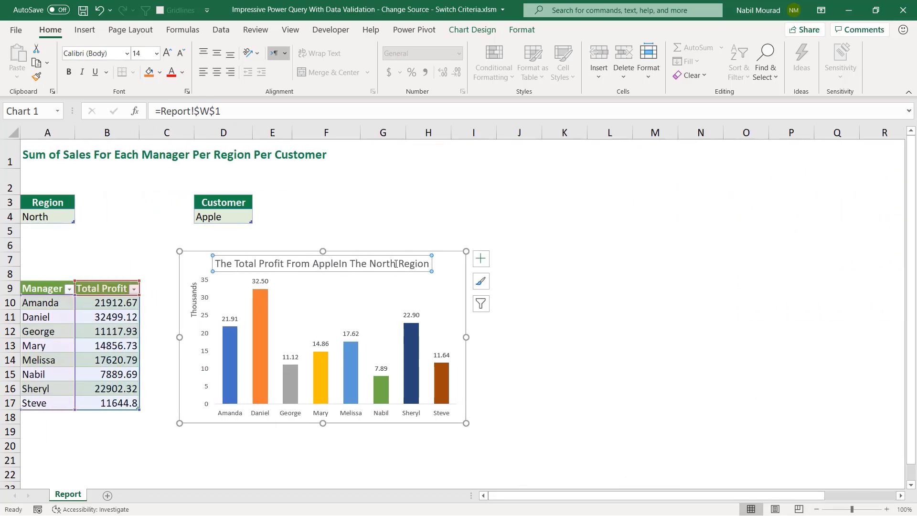
{"action": "left_click", "coordinate": [442, 255]}
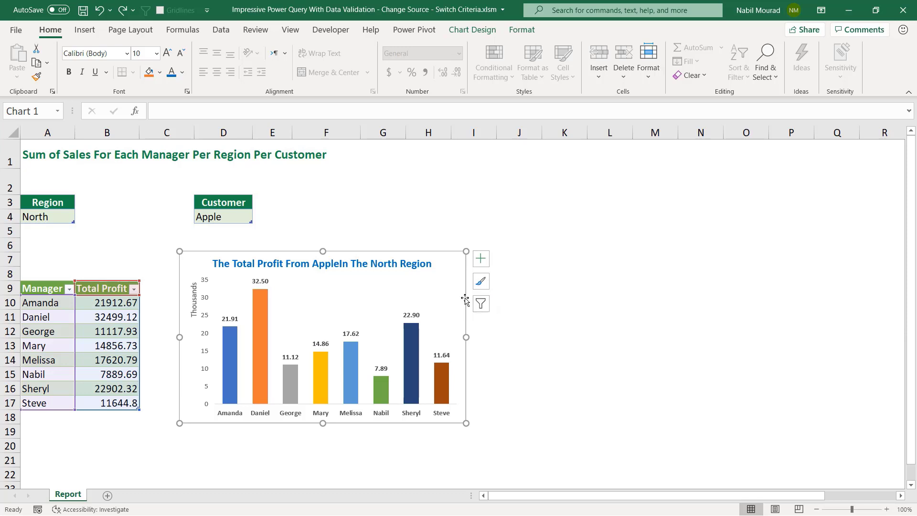
{"action": "left_click_drag", "start_coordinate": [465, 300], "coordinate": [307, 298]}
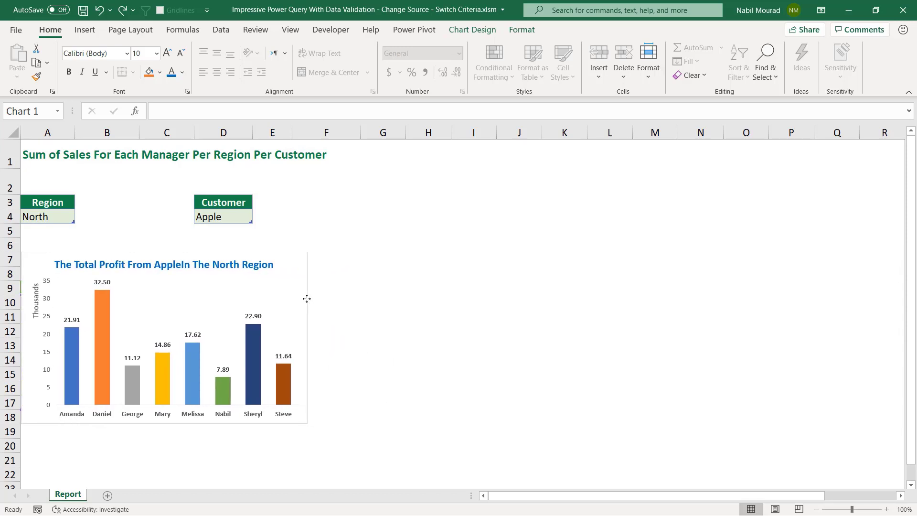
{"action": "left_click_drag", "start_coordinate": [307, 298], "coordinate": [307, 299]}
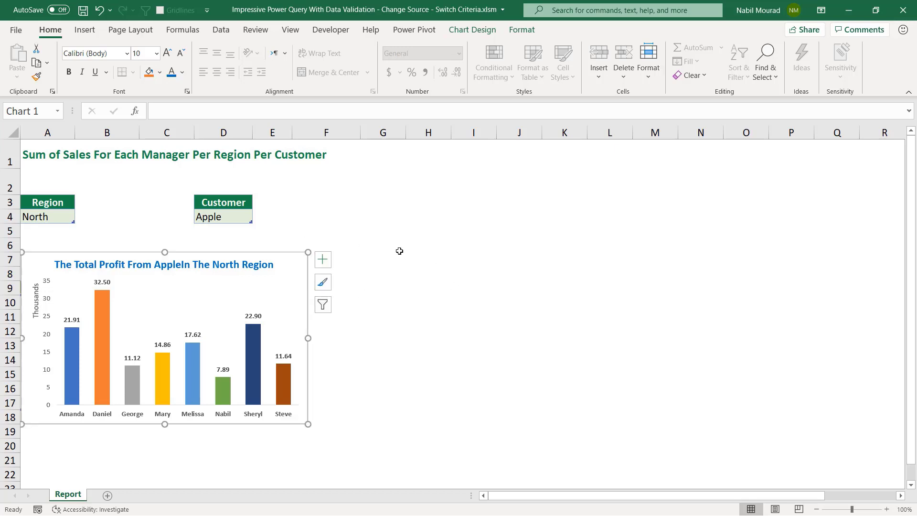
- Switch the Region dropdown to South and refresh all queries
{"action": "left_click", "coordinate": [57, 217]}
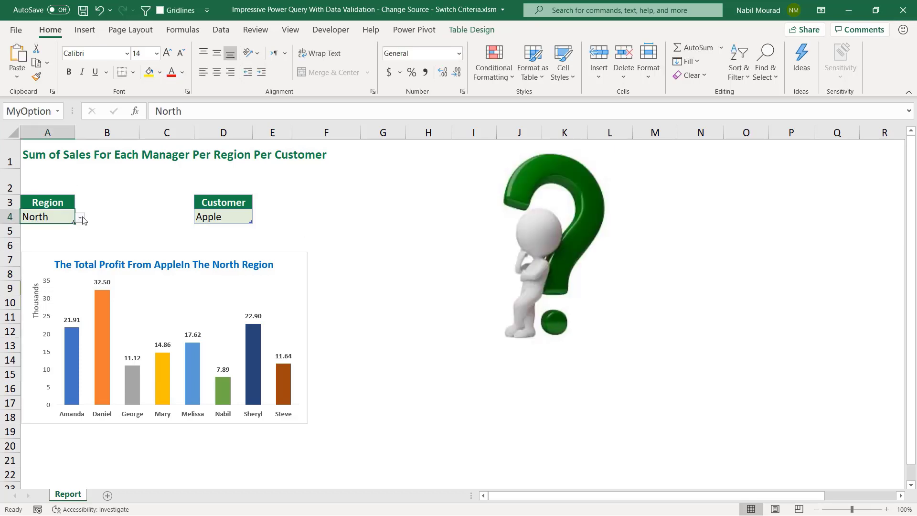
{"action": "left_click", "coordinate": [80, 217]}
{"action": "left_click", "coordinate": [31, 244]}
{"action": "left_click", "coordinate": [221, 29]}
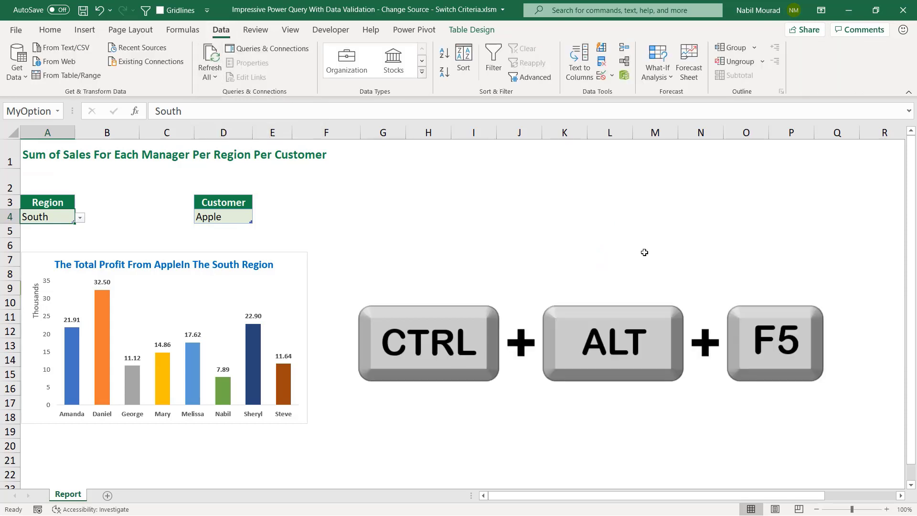
{"action": "key", "text": "ctrl+alt+F5"}
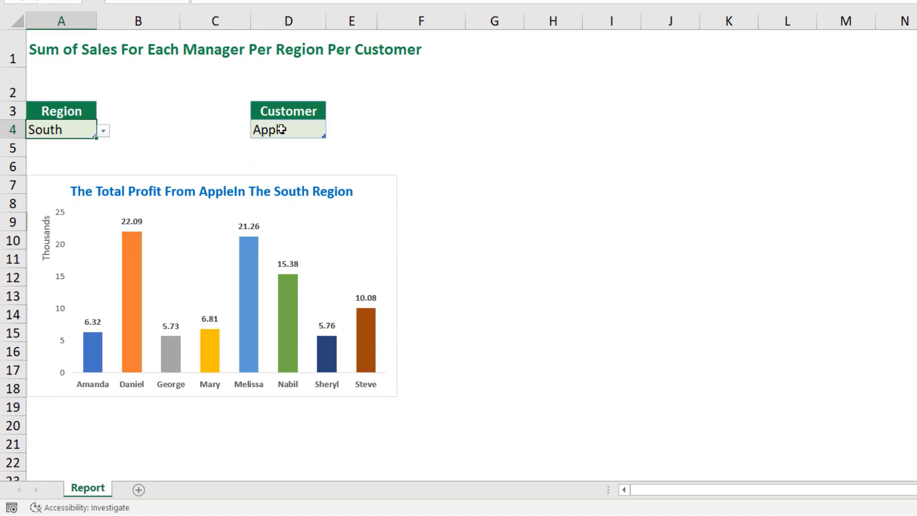
- Open the Report sheet's code, add a Worksheet_Change event procedure and delete the SelectionChange procedure
{"action": "right_click", "coordinate": [95, 490]}
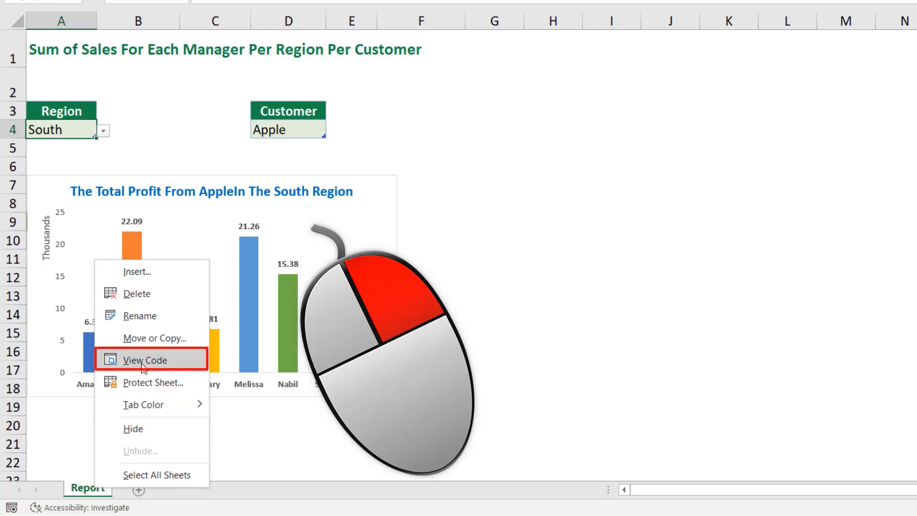
{"action": "left_click", "coordinate": [143, 360]}
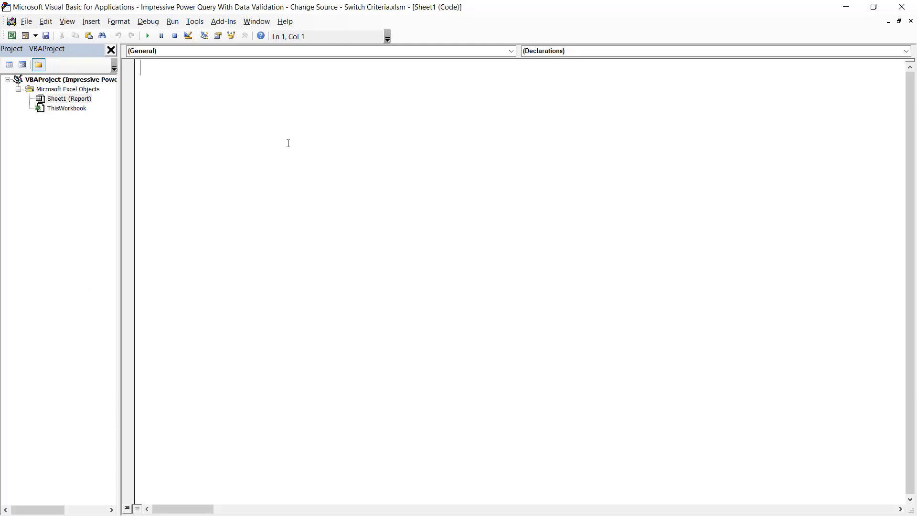
{"action": "left_click", "coordinate": [510, 51]}
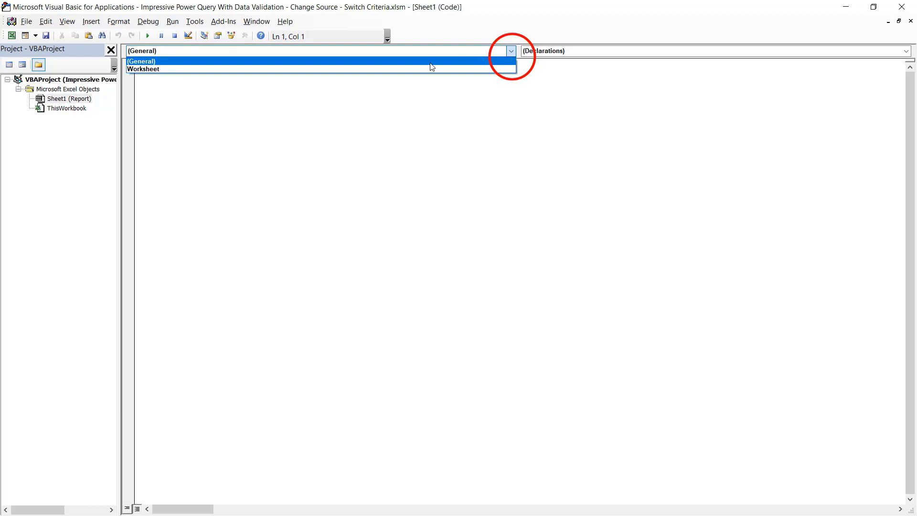
{"action": "left_click", "coordinate": [248, 69]}
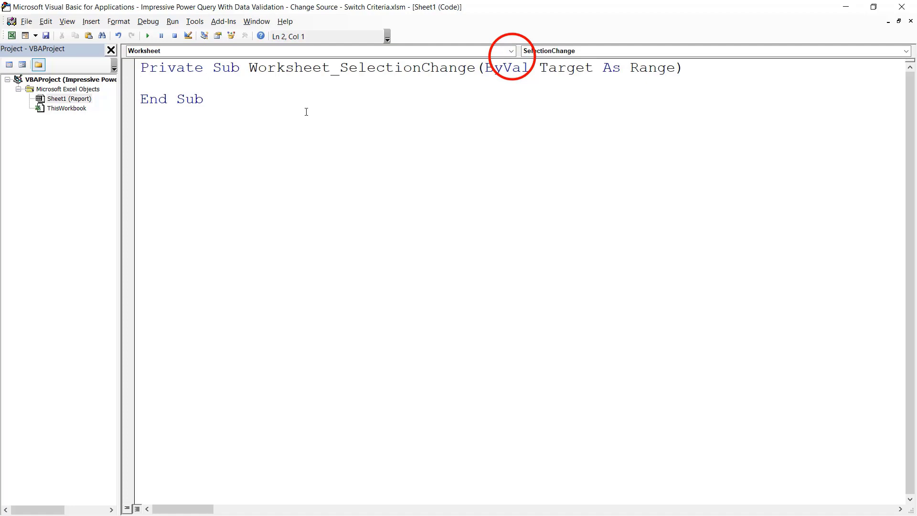
{"action": "left_click", "coordinate": [907, 53]}
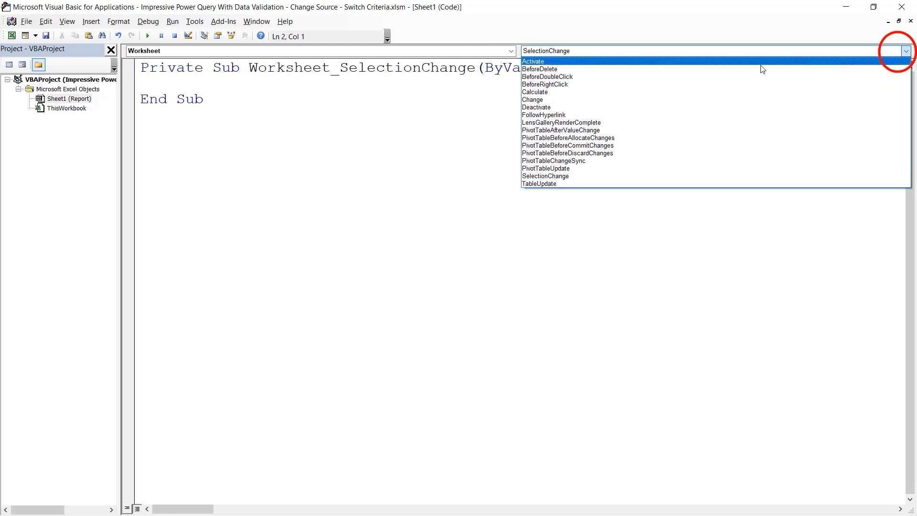
{"action": "left_click", "coordinate": [545, 99]}
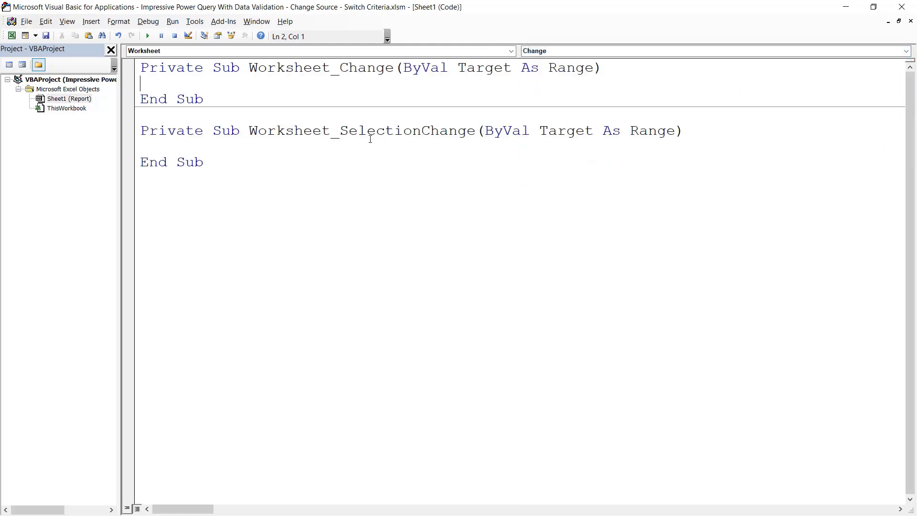
{"action": "left_click_drag", "start_coordinate": [206, 162], "coordinate": [133, 131]}
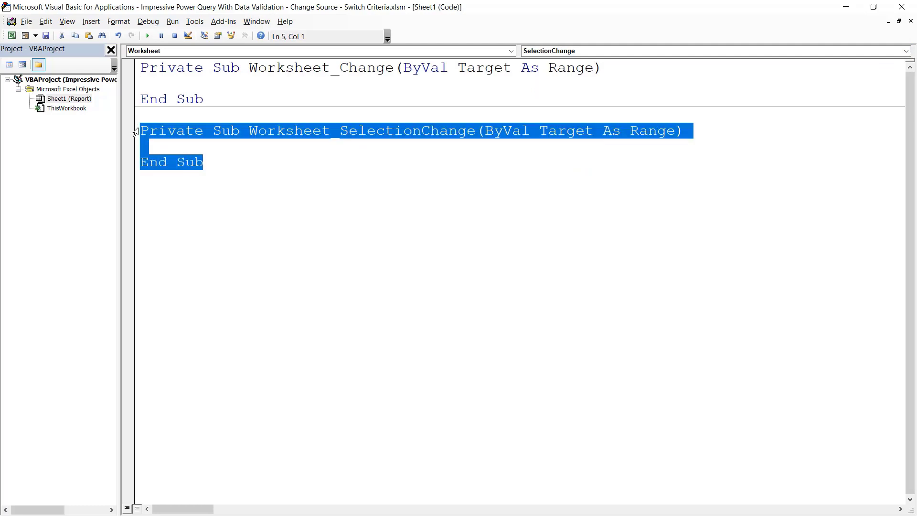
{"action": "key", "text": "Delete"}
- Write an If condition: Target.Address = Range("A4").Address Or Target.Address = Range("D4").Address Then
{"action": "left_click", "coordinate": [147, 82]}
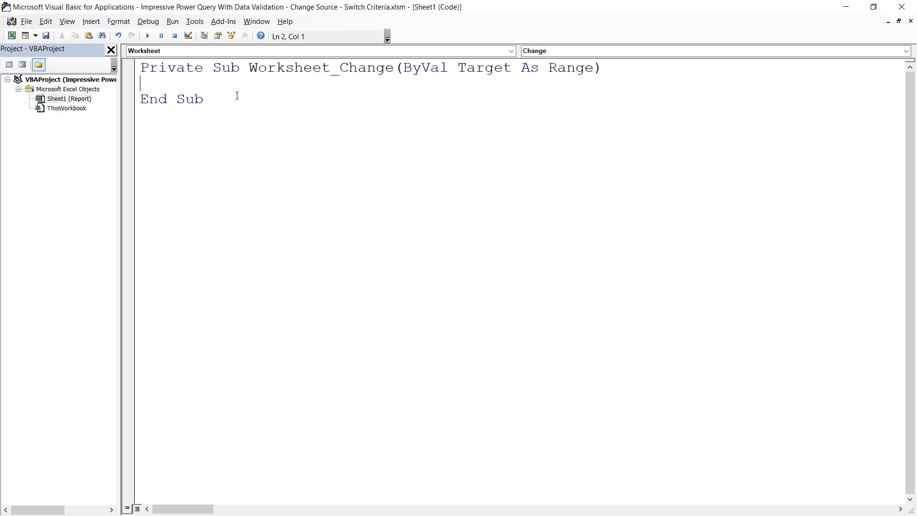
{"action": "key", "text": "Tab"}
{"action": "type", "text": "If"}
{"action": "type", "text": "target.Address=Range("}
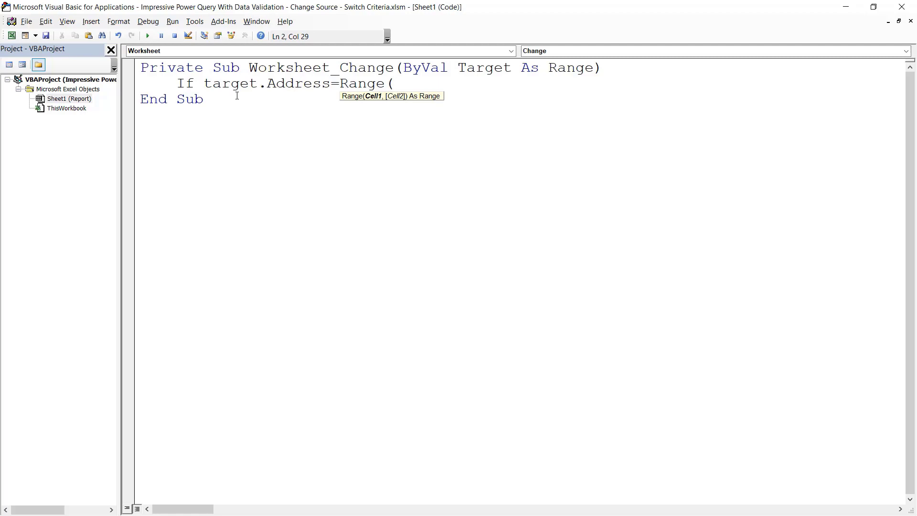
{"action": "type", "text": "\"A4\").address"}
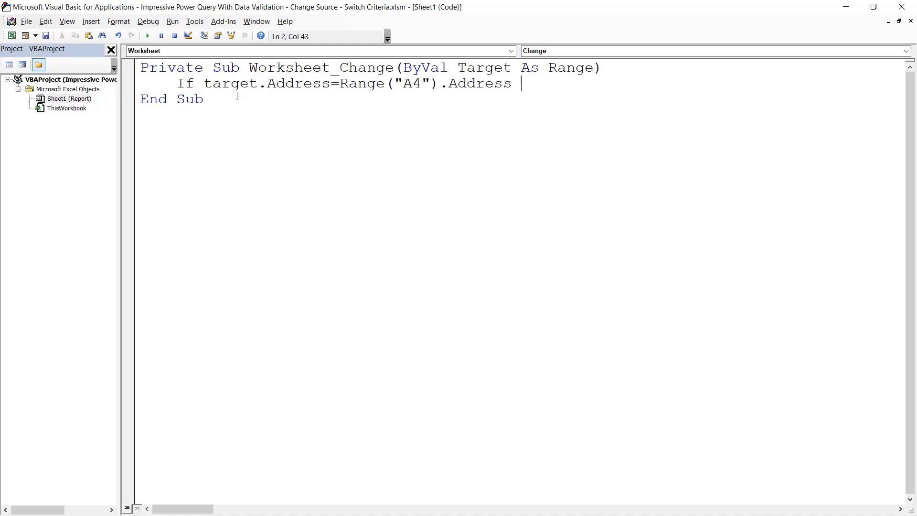
{"action": "type", "text": " or"}
{"action": "left_click_drag", "start_coordinate": [205, 83], "coordinate": [514, 85]}
{"action": "key", "text": "ctrl+c"}
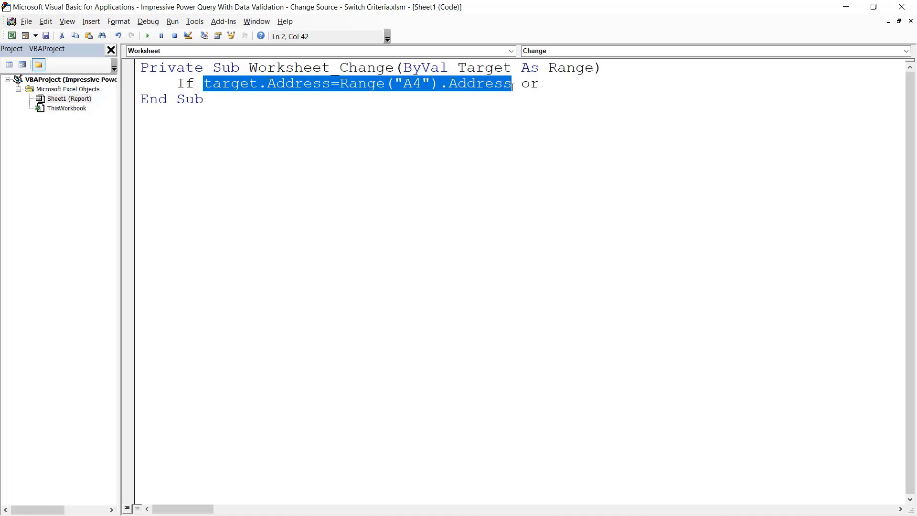
{"action": "left_click", "coordinate": [567, 85]}
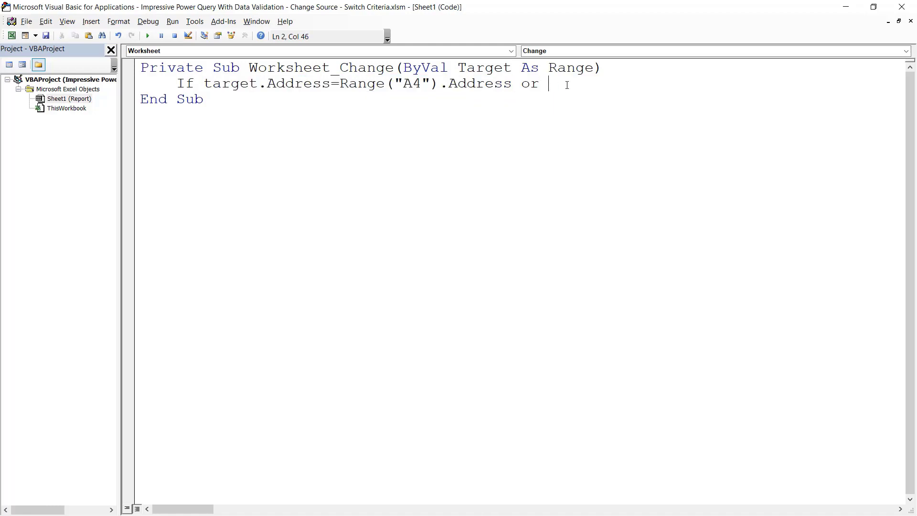
{"action": "key", "text": "ctrl+v"}
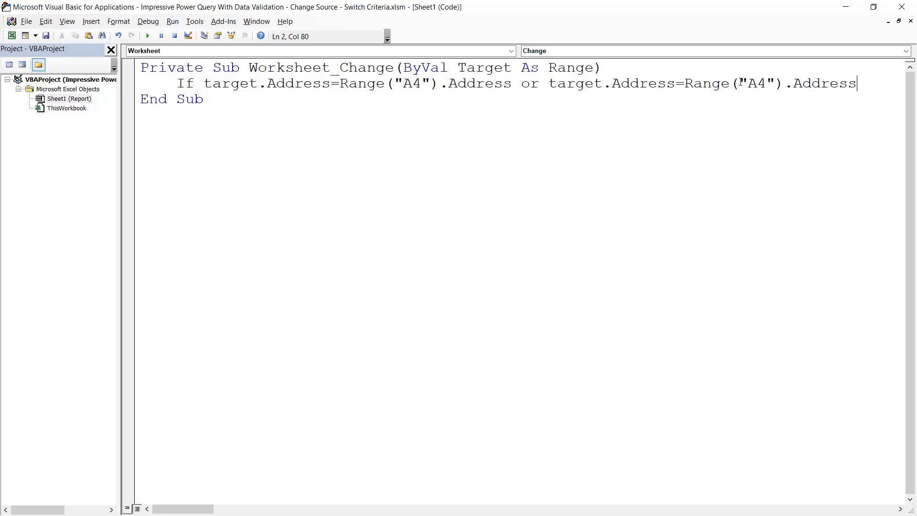
{"action": "left_click_drag", "start_coordinate": [748, 83], "coordinate": [757, 83]}
{"action": "type", "text": "D"}
{"action": "left_click", "coordinate": [870, 85]}
{"action": "type", "text": "then"}
{"action": "key", "text": "Return"}
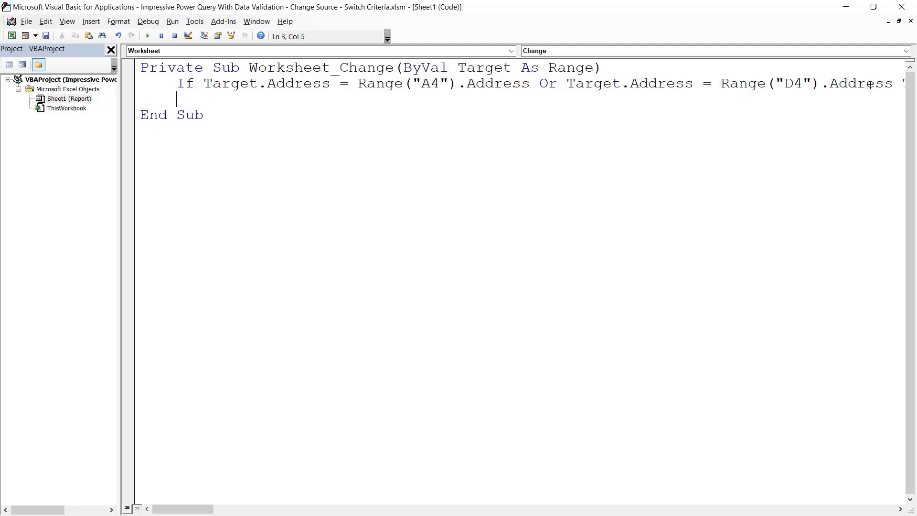
- Inside the If block add ThisWorkbook.RefreshAll and close it with End If
{"action": "left_click_drag", "start_coordinate": [173, 509], "coordinate": [176, 512]}
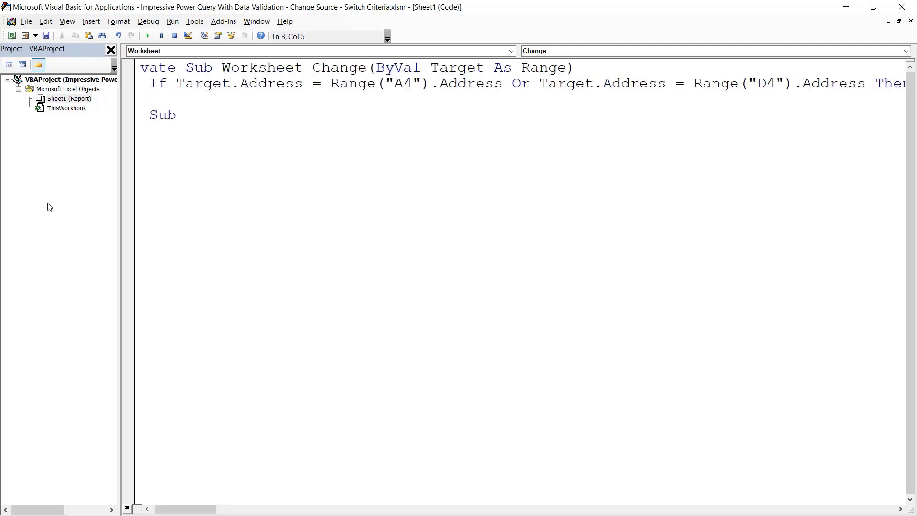
{"action": "type", "text": "ThisWorkbook"}
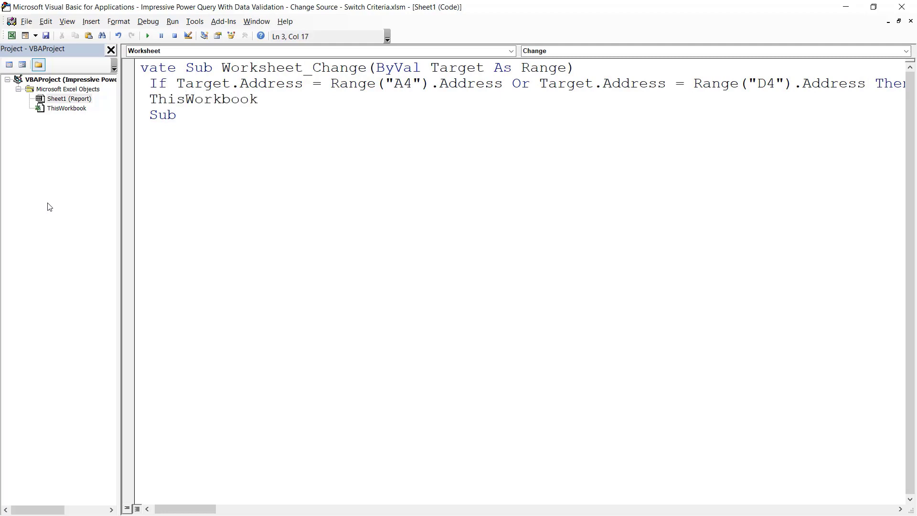
{"action": "type", "text": ".Ref"}
{"action": "key", "text": "Tab"}
{"action": "key", "text": "Return"}
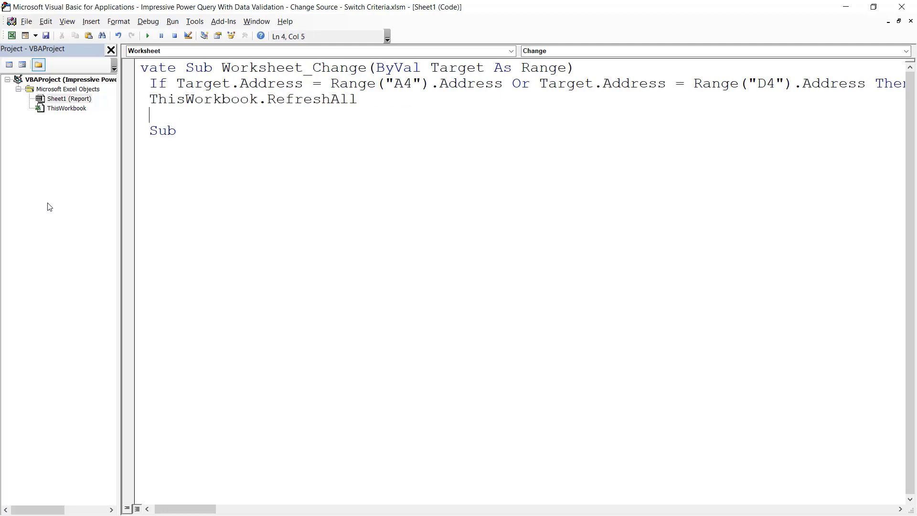
{"action": "type", "text": "End If"}
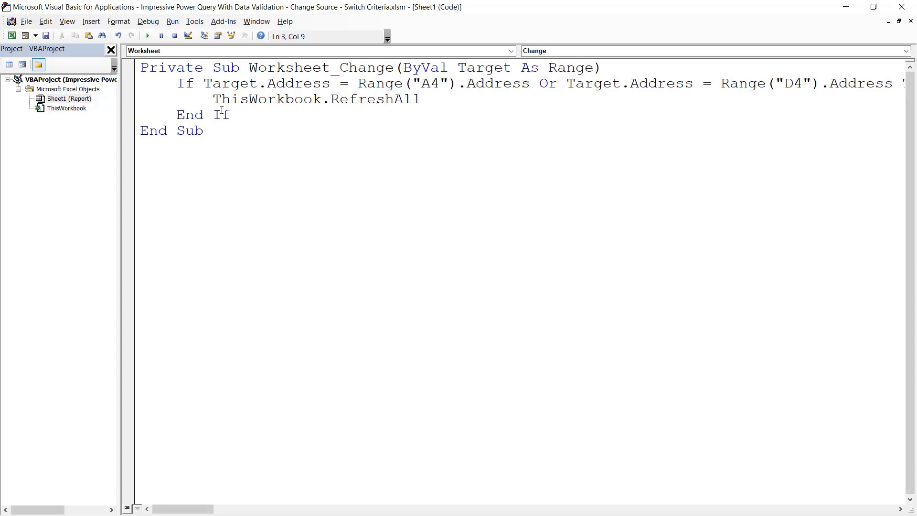
{"action": "left_click", "coordinate": [111, 50]}
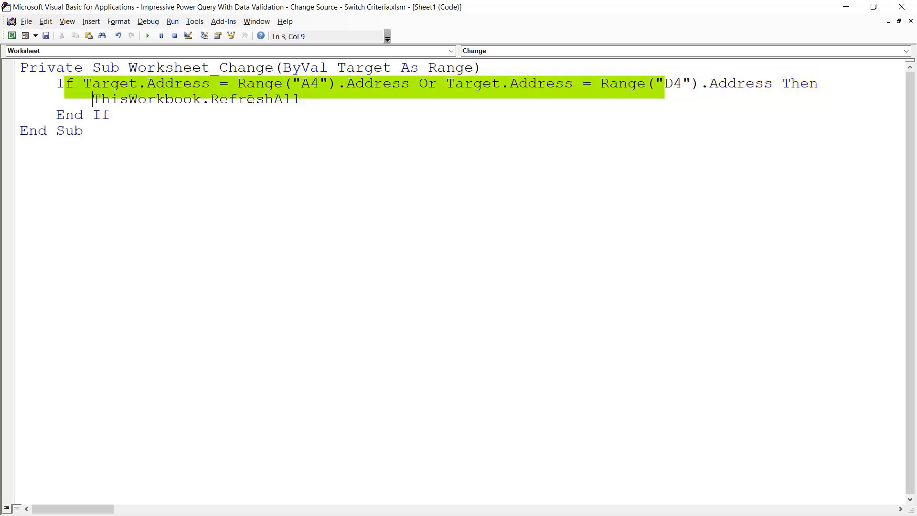
- Close the VBA editor and switch the Region dropdown to East
{"action": "left_click", "coordinate": [905, 11]}
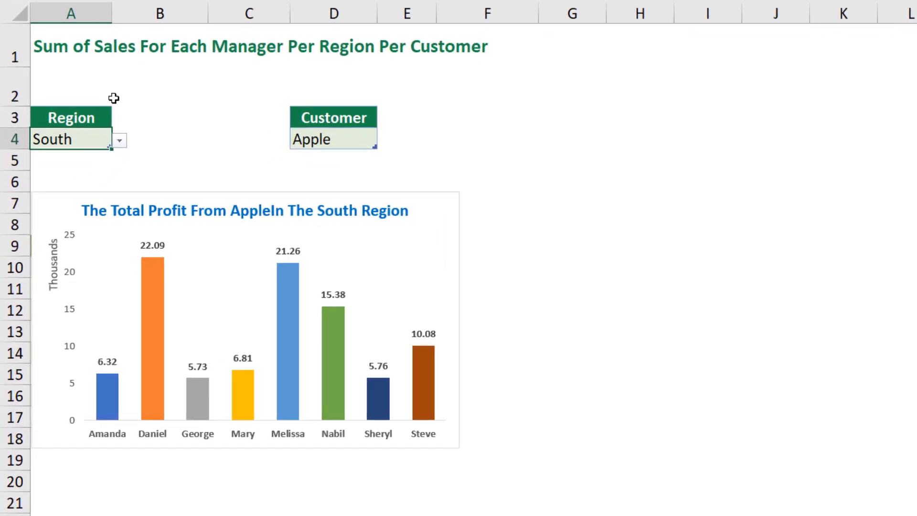
{"action": "left_click", "coordinate": [121, 141]}
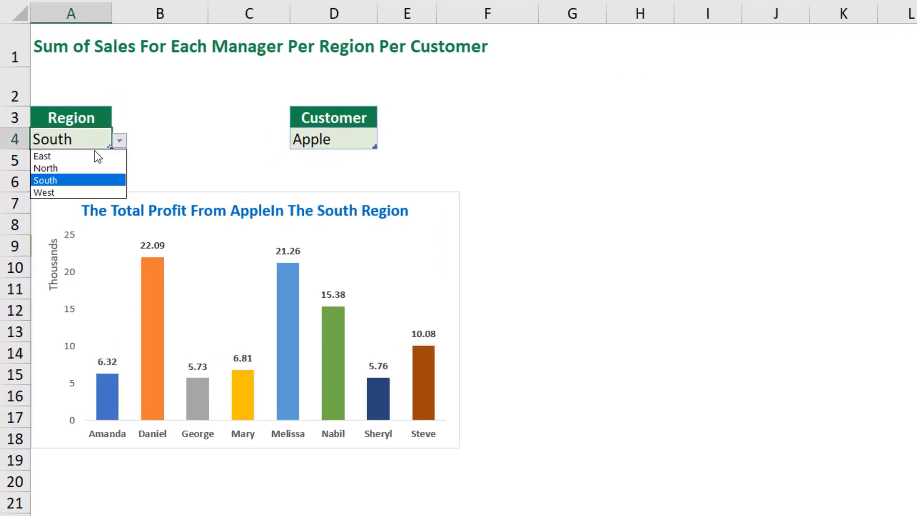
{"action": "left_click", "coordinate": [66, 158]}
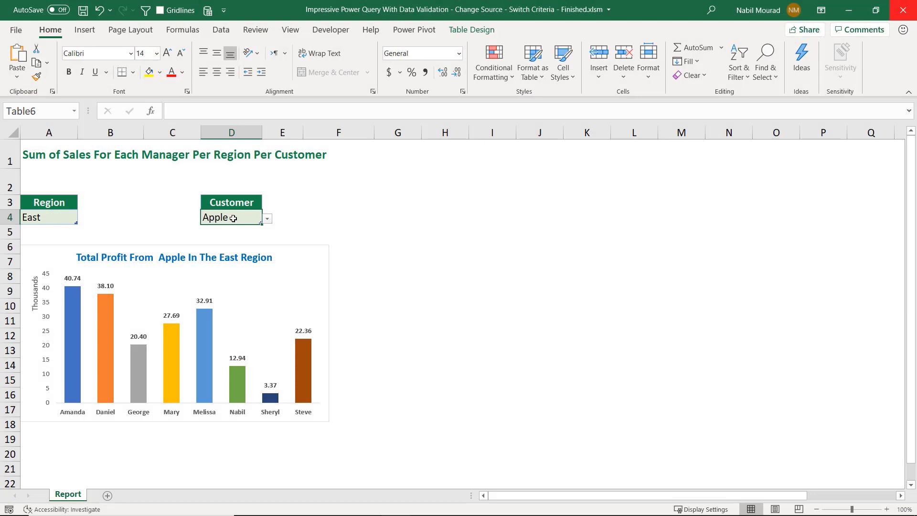
- Switch the Customer dropdown to Amazon so the chart and title update for Amazon in the East region
{"action": "left_click", "coordinate": [268, 219]}
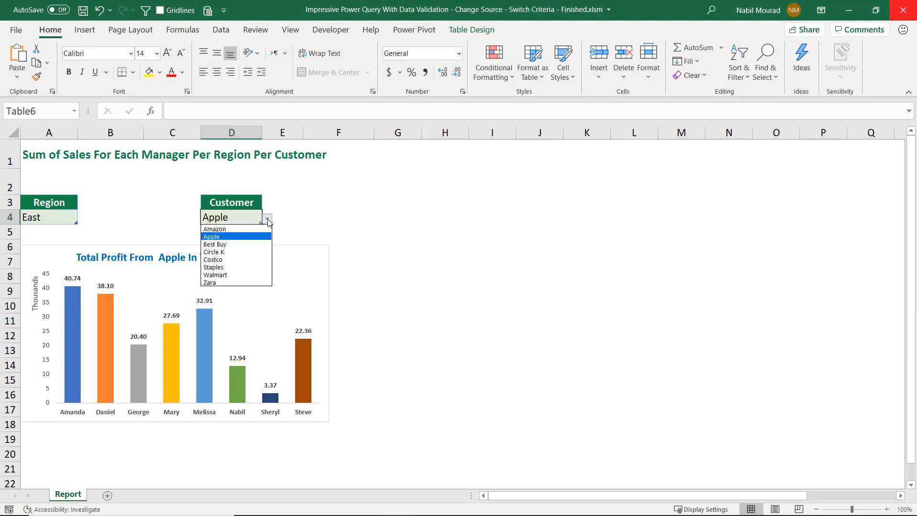
{"action": "left_click", "coordinate": [228, 230]}
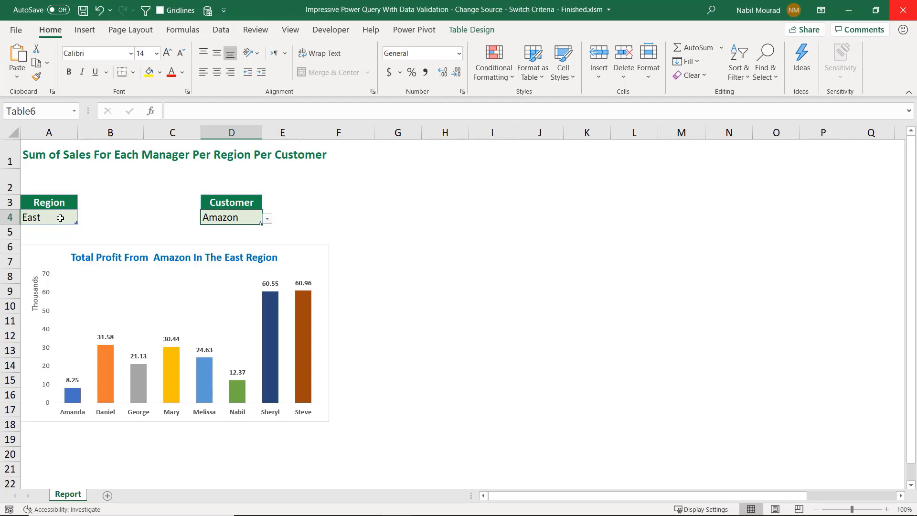
- Open the Region and Customer dropdowns in turn to review their available options
{"action": "left_click", "coordinate": [60, 218]}
{"action": "left_click", "coordinate": [84, 219]}
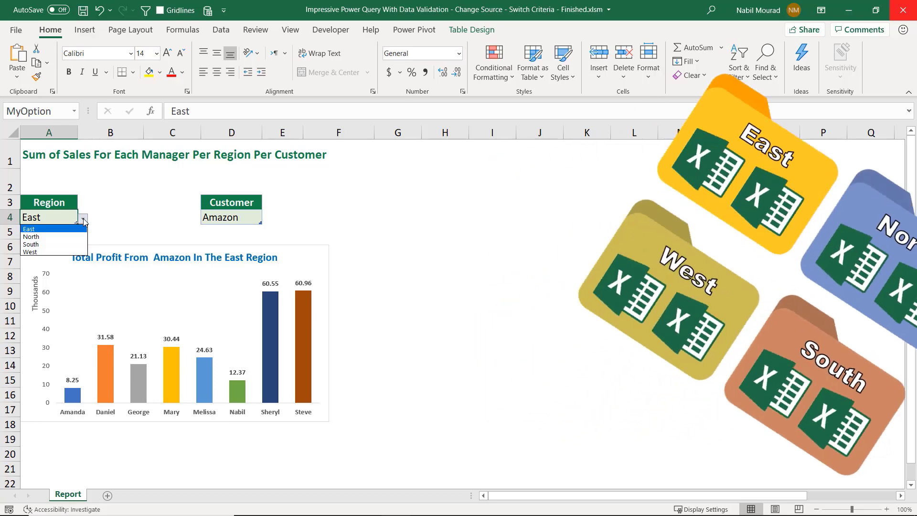
{"action": "left_click", "coordinate": [69, 217]}
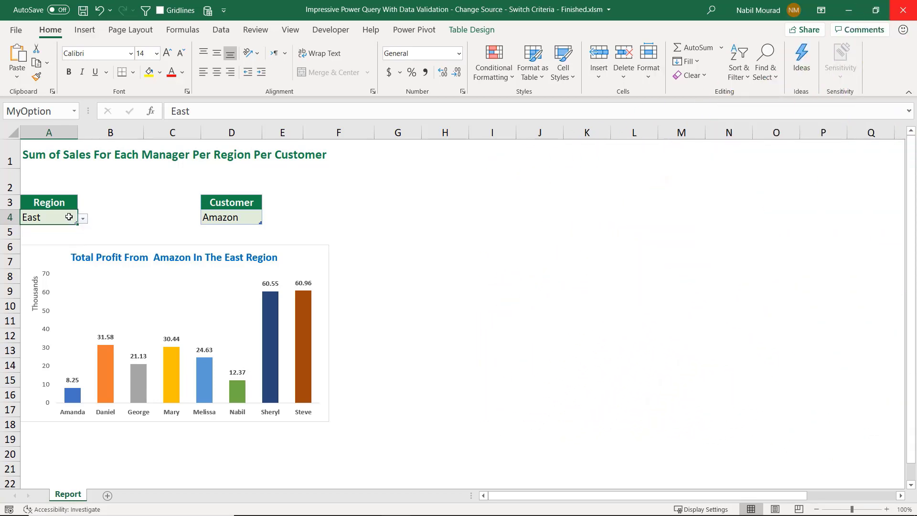
{"action": "left_click", "coordinate": [246, 219]}
{"action": "left_click", "coordinate": [267, 220]}
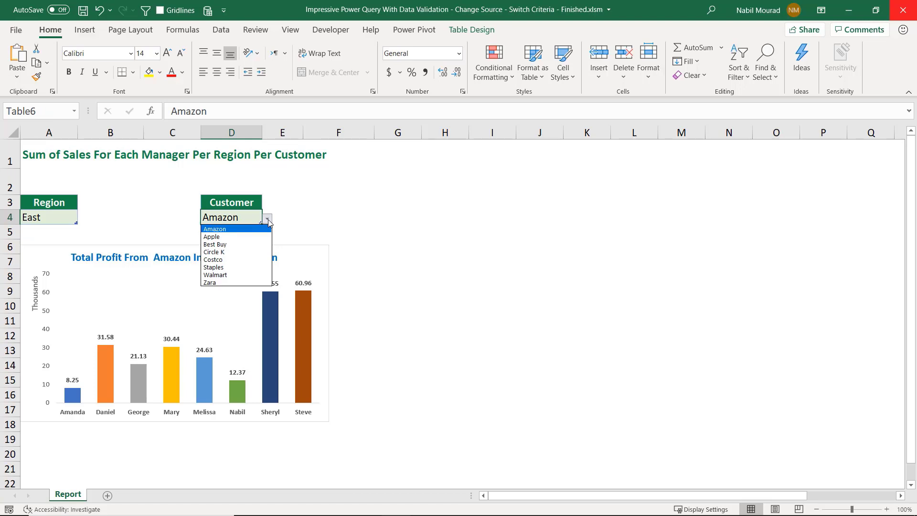
{"action": "left_click", "coordinate": [268, 221]}
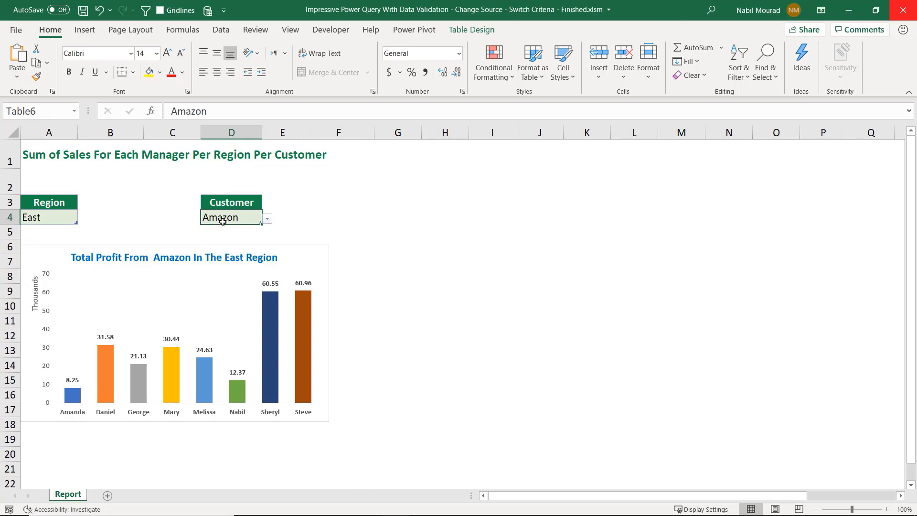